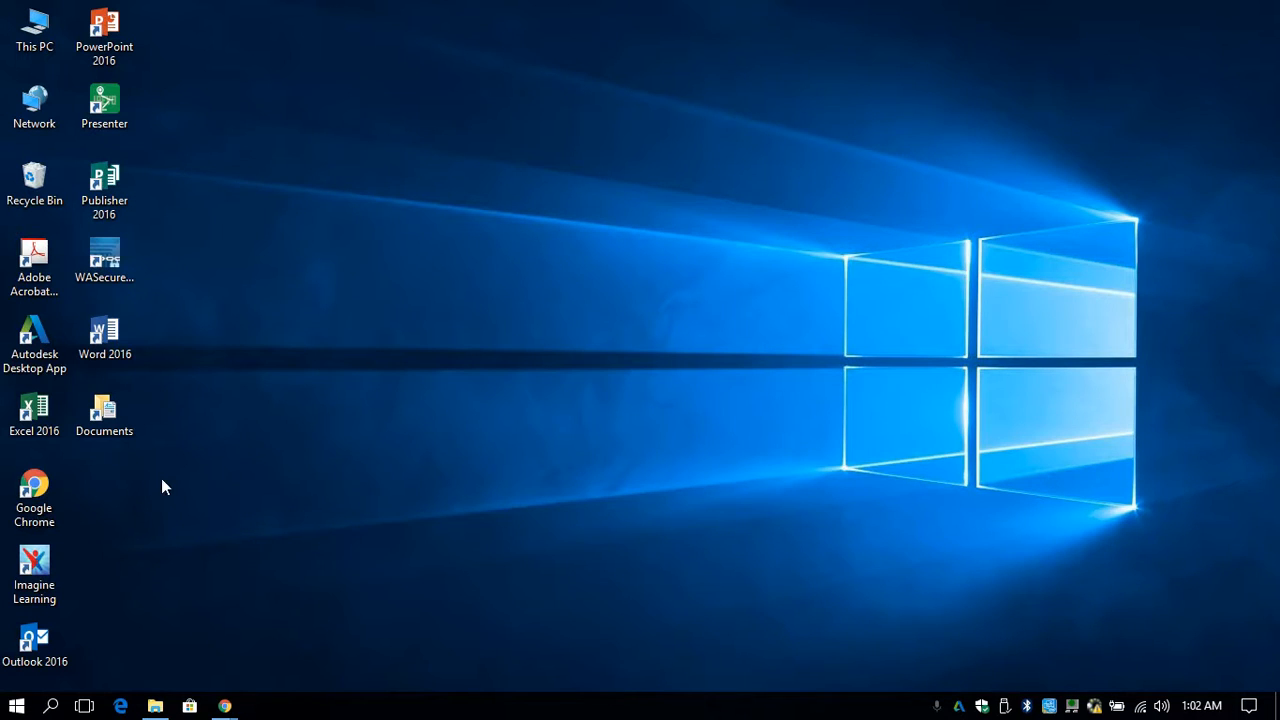
- Launch Adobe Photoshop from the Adobe Master Collection CS6 program folder
click(17, 706)
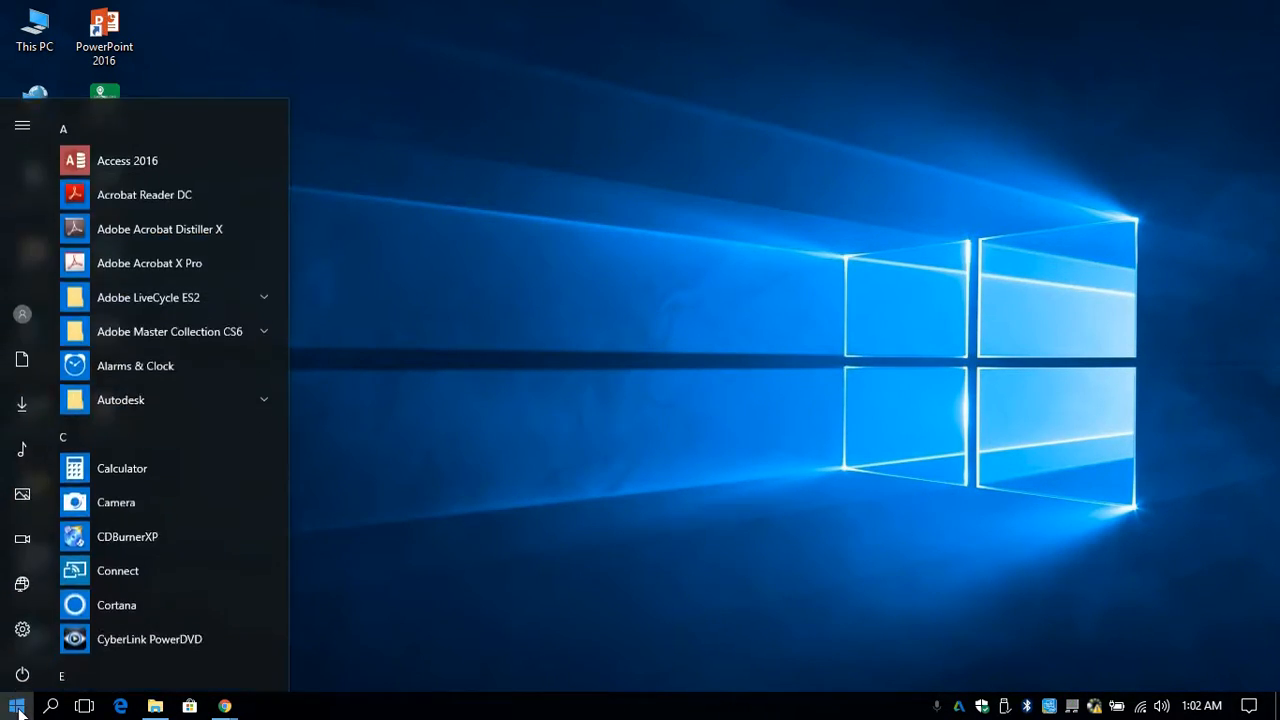
click(263, 320)
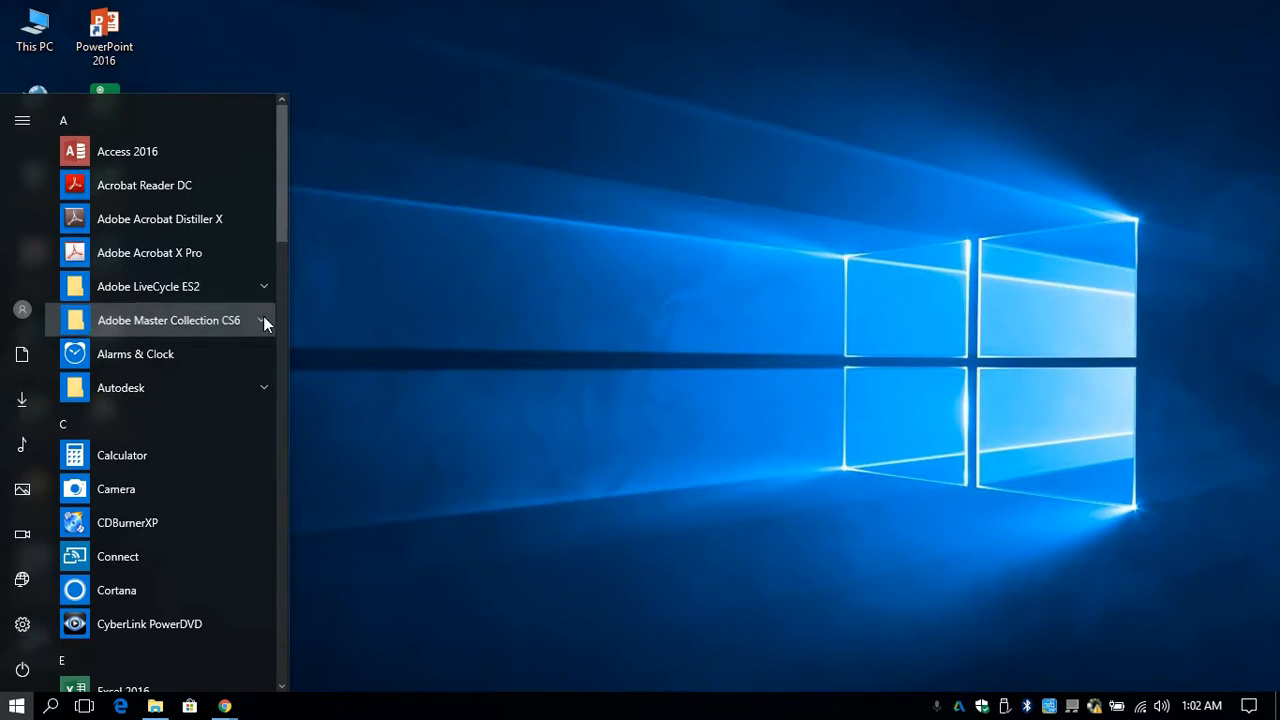
drag(277, 203, 292, 276)
click(185, 461)
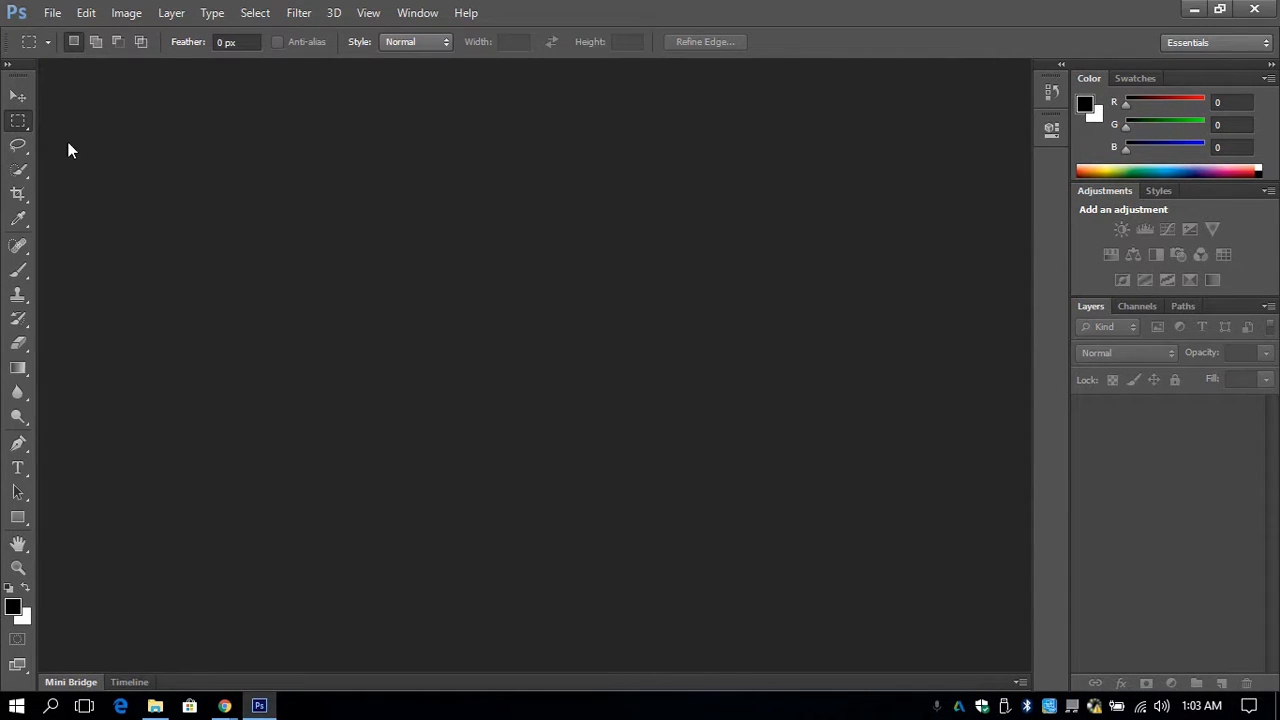
- Open the partner photoshoot JPG showing the ponytailed silhouette from the Downloads folder on This PC
click(51, 12)
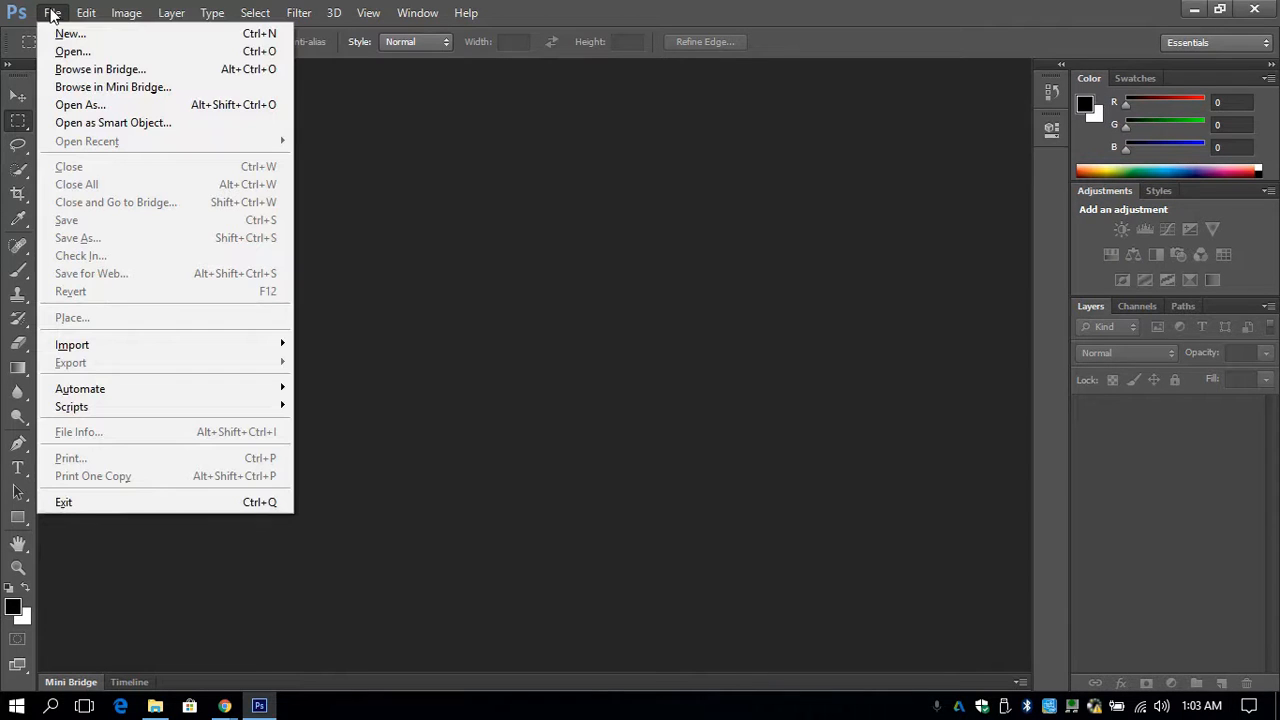
click(67, 55)
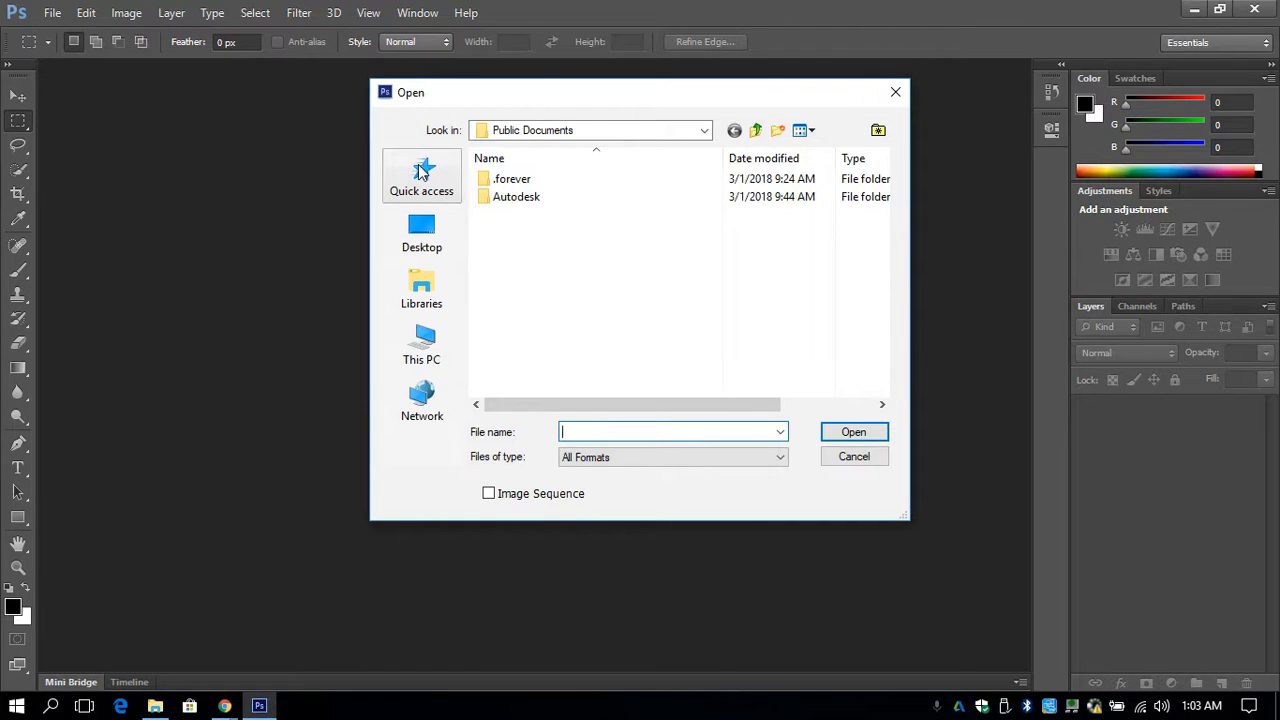
click(425, 355)
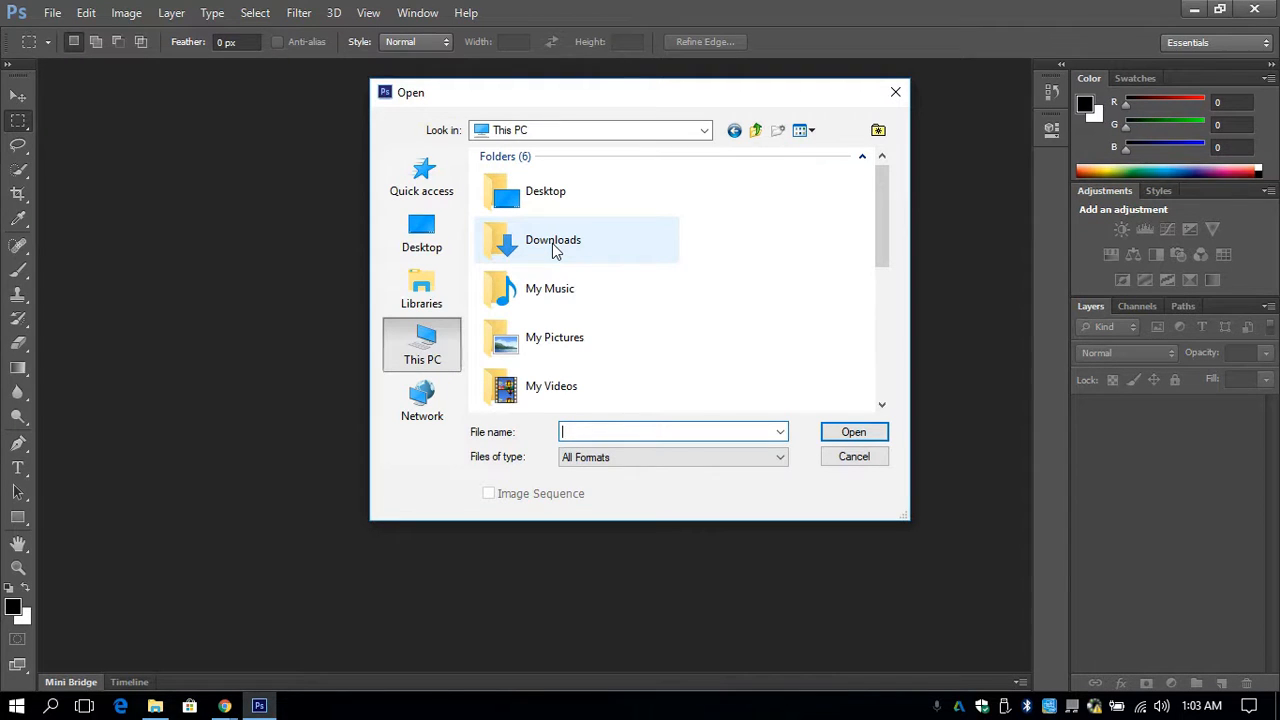
double_click(553, 243)
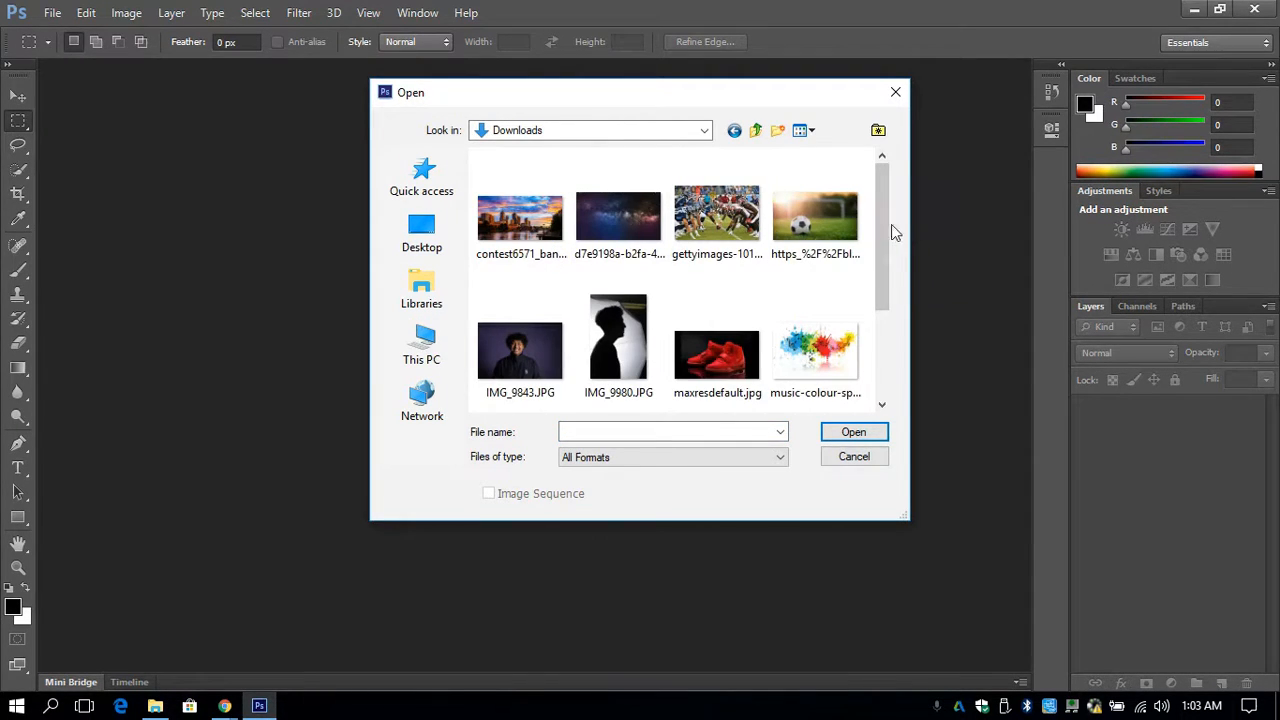
drag(888, 229, 886, 334)
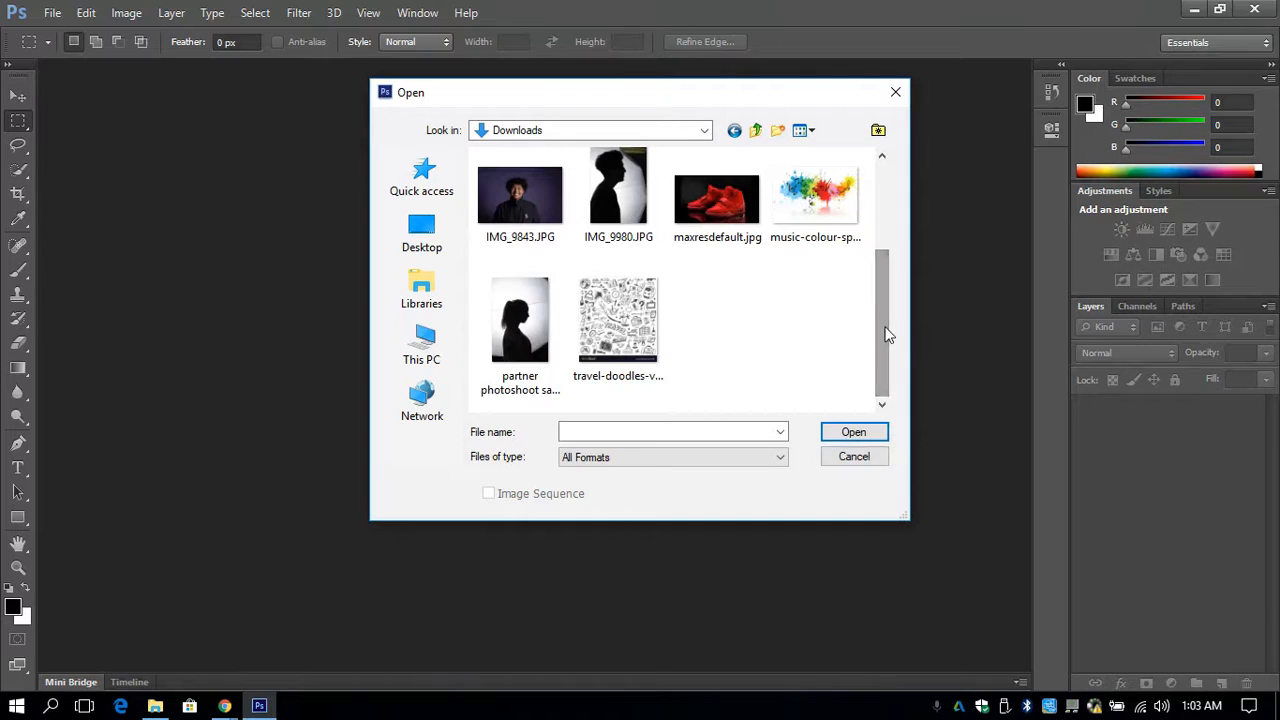
click(545, 306)
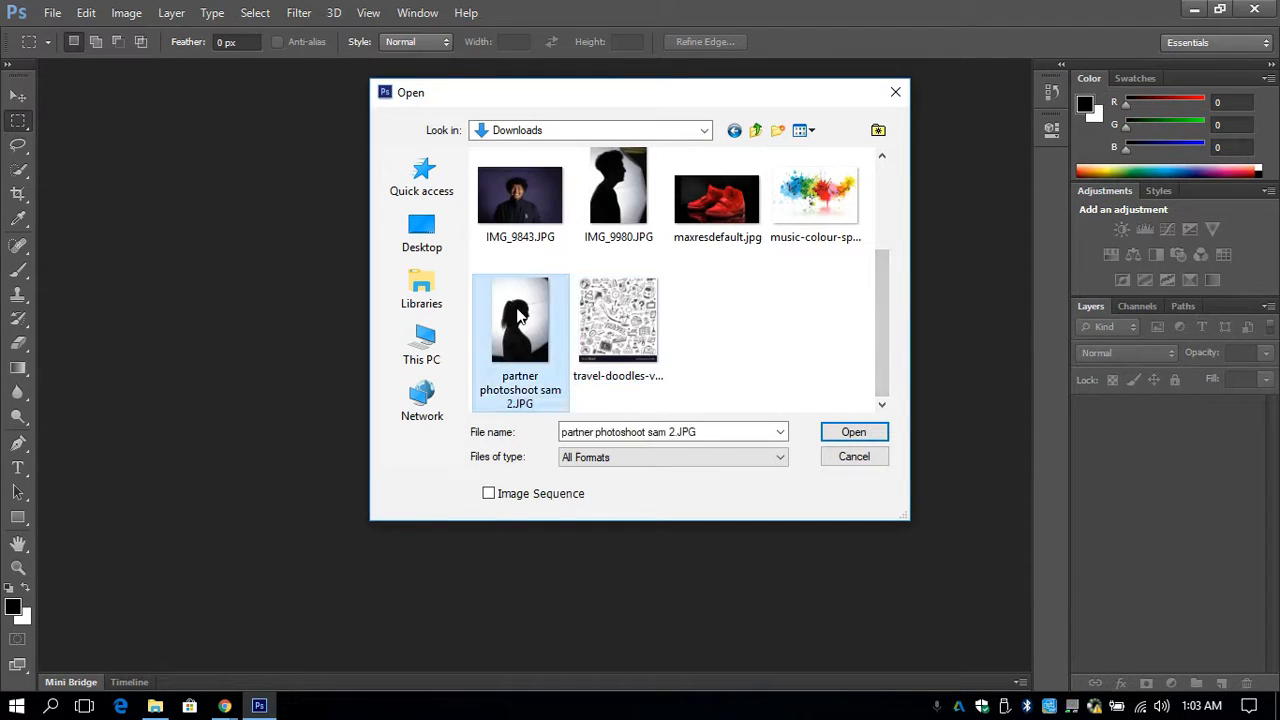
click(855, 433)
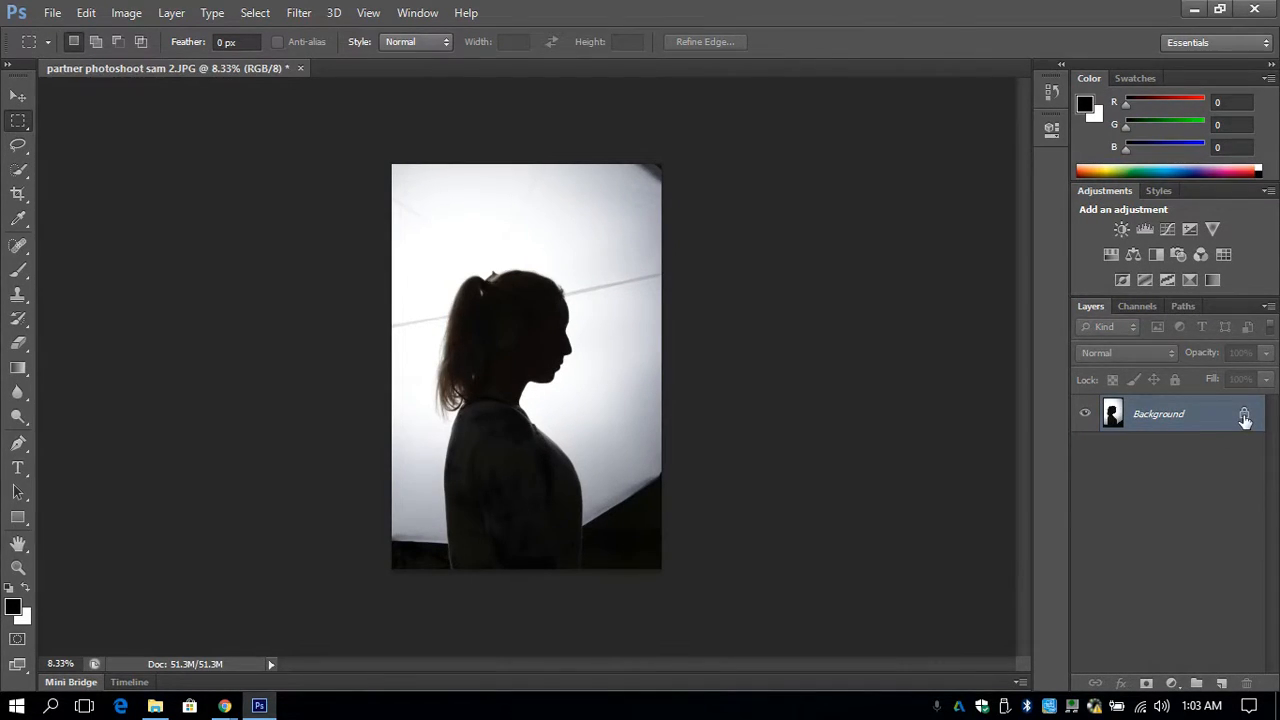
- Unlock the Background layer by converting it to a regular layer named Layer 0
double_click(1245, 419)
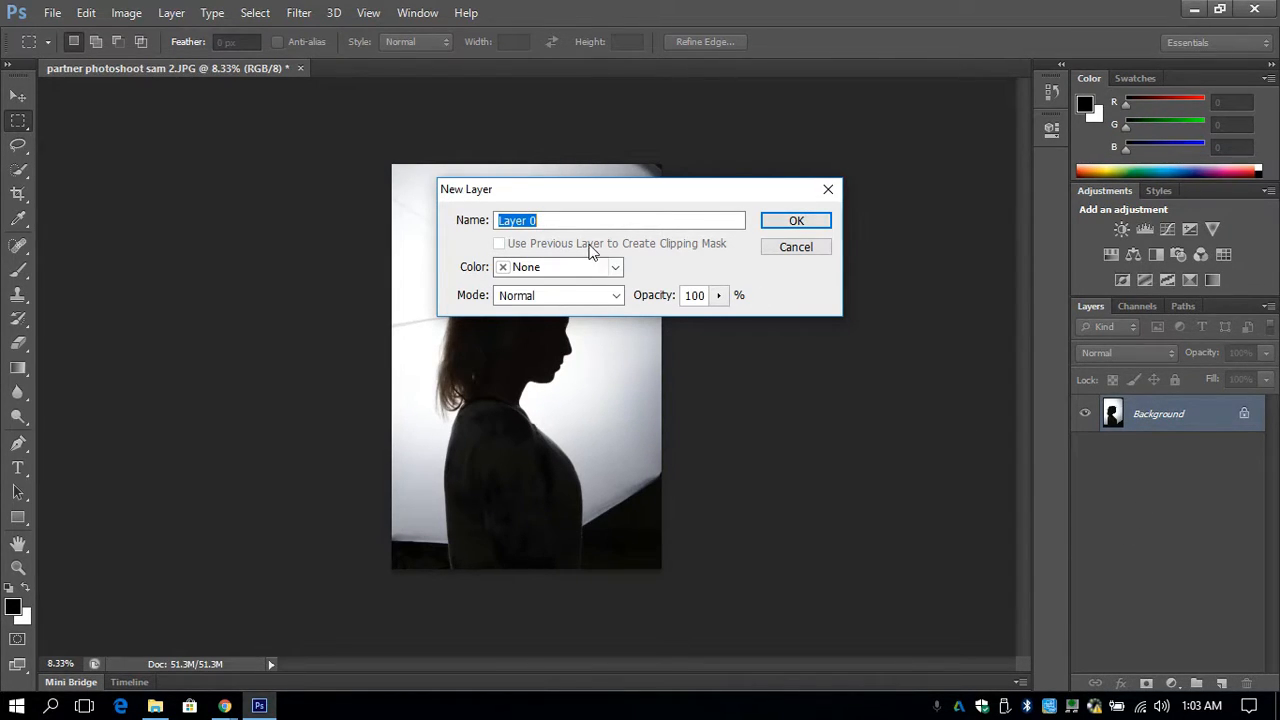
click(800, 221)
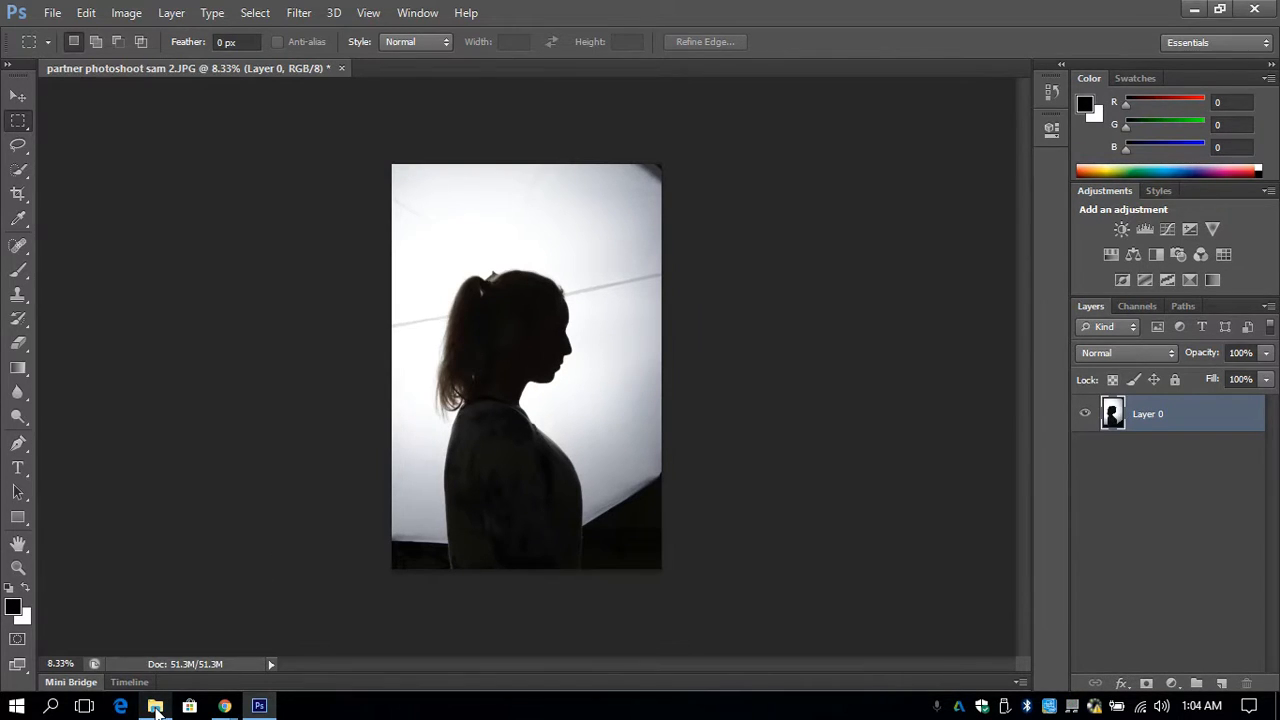
- Switch to the new Chrome tab and search Google Images for "Swimmer"
mouse_move(156, 710)
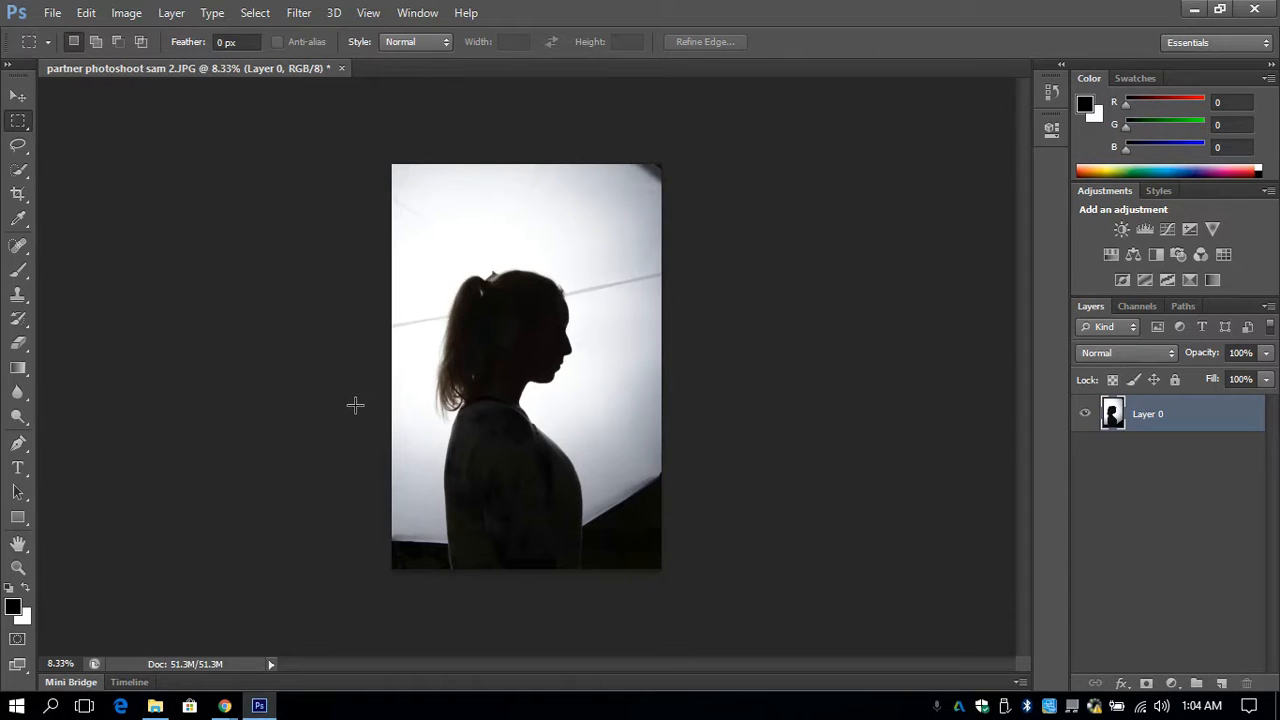
mouse_move(229, 708)
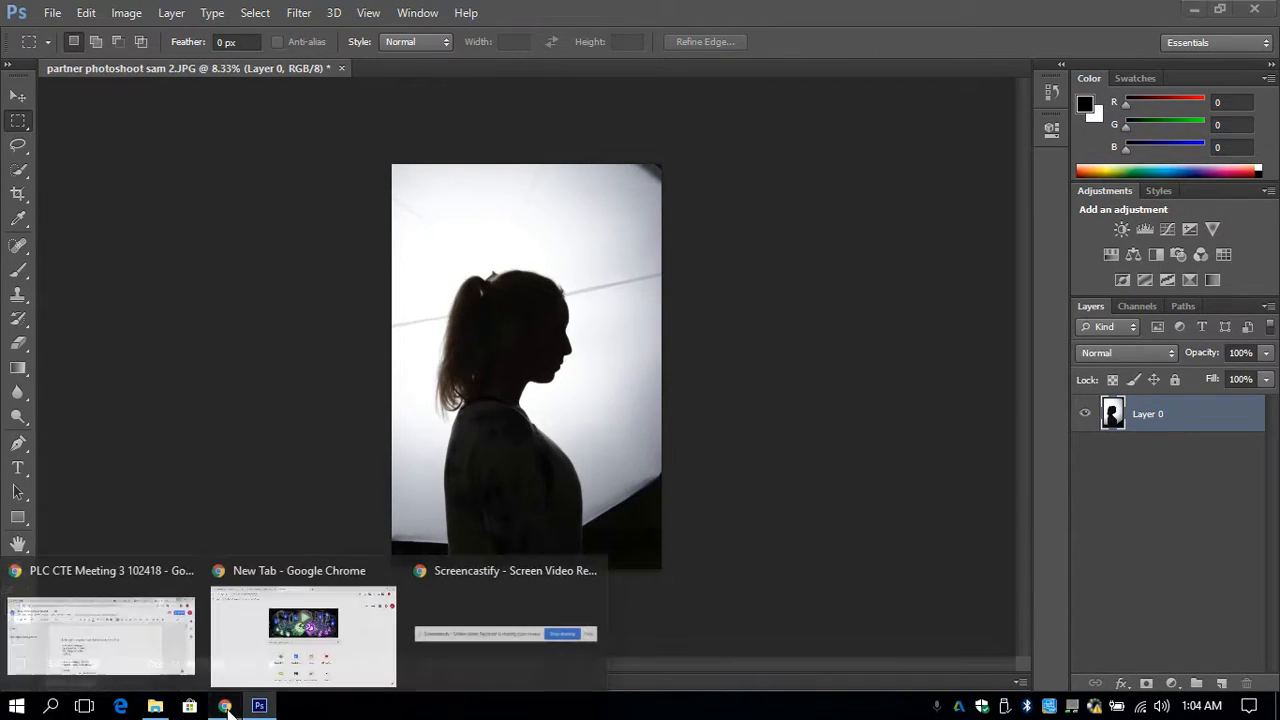
click(298, 632)
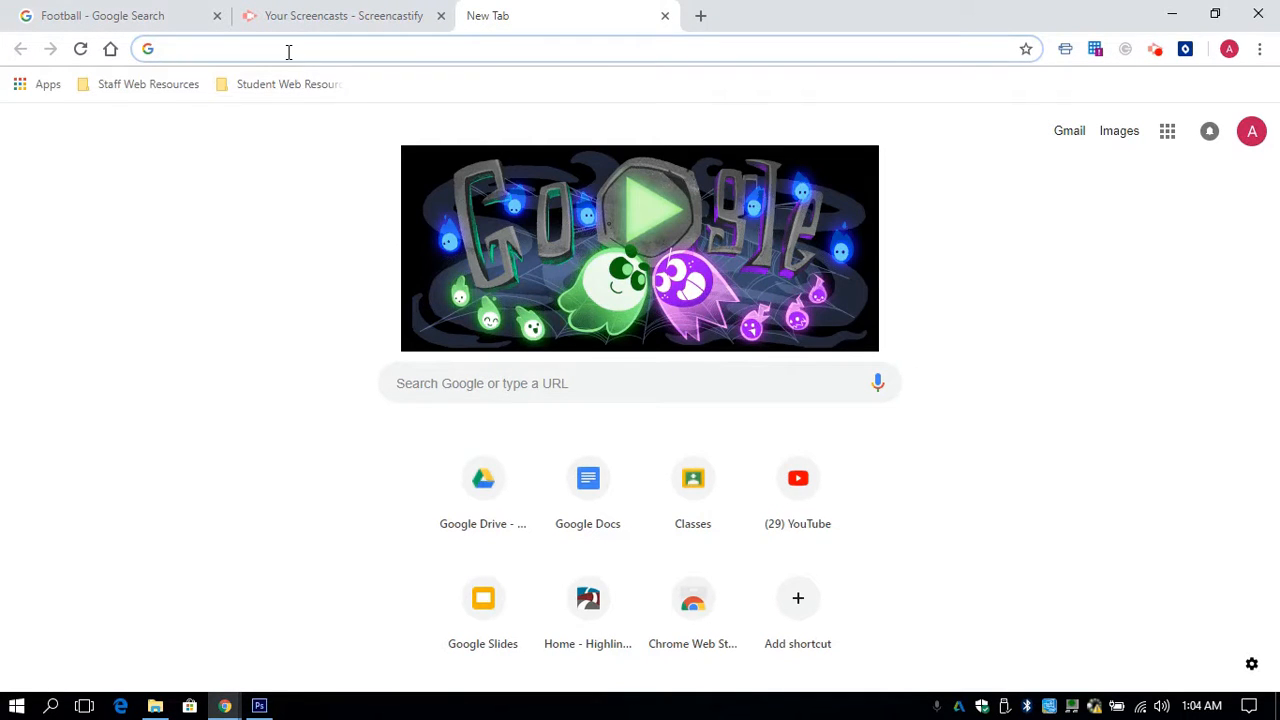
click(429, 384)
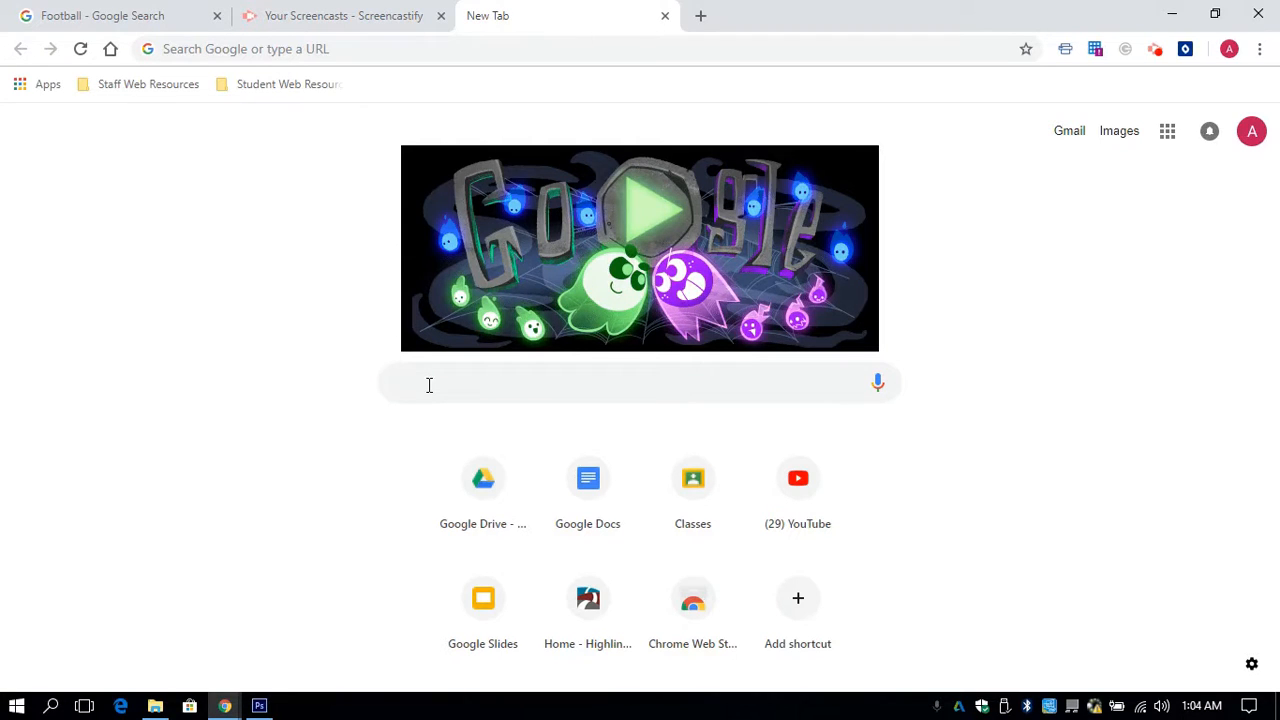
text(Swimmer)
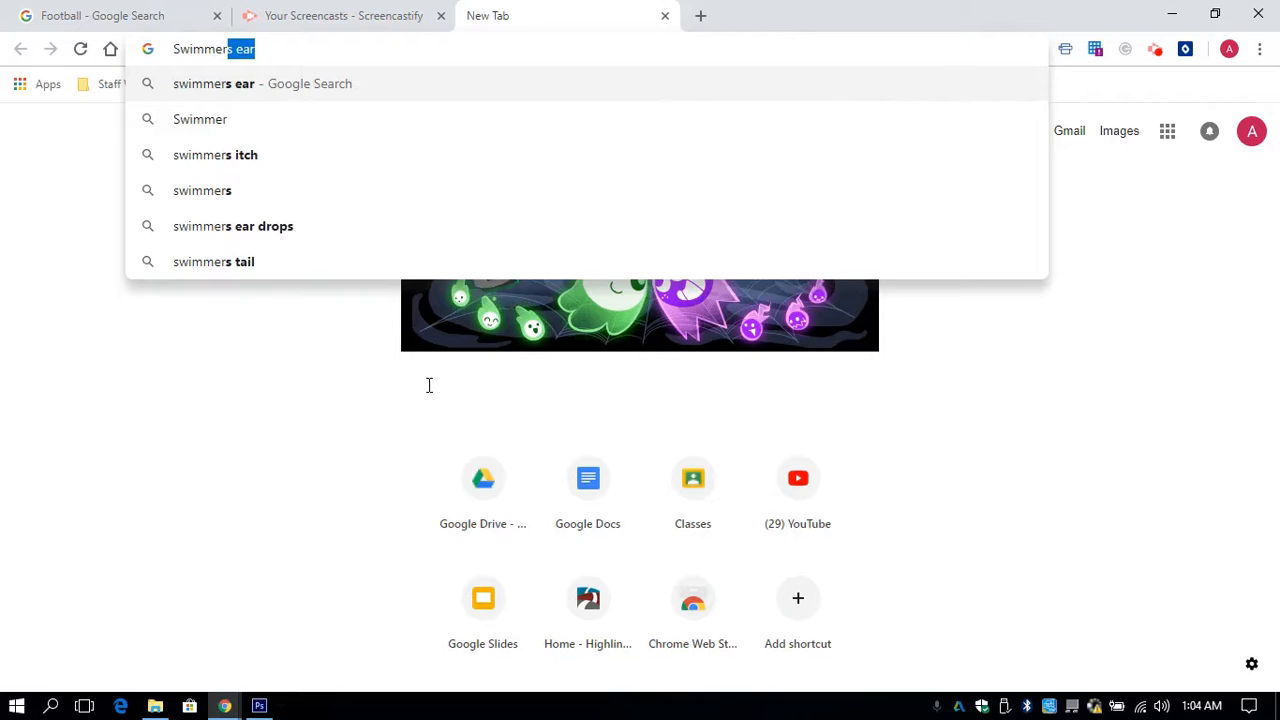
key(Delete)
key(Return)
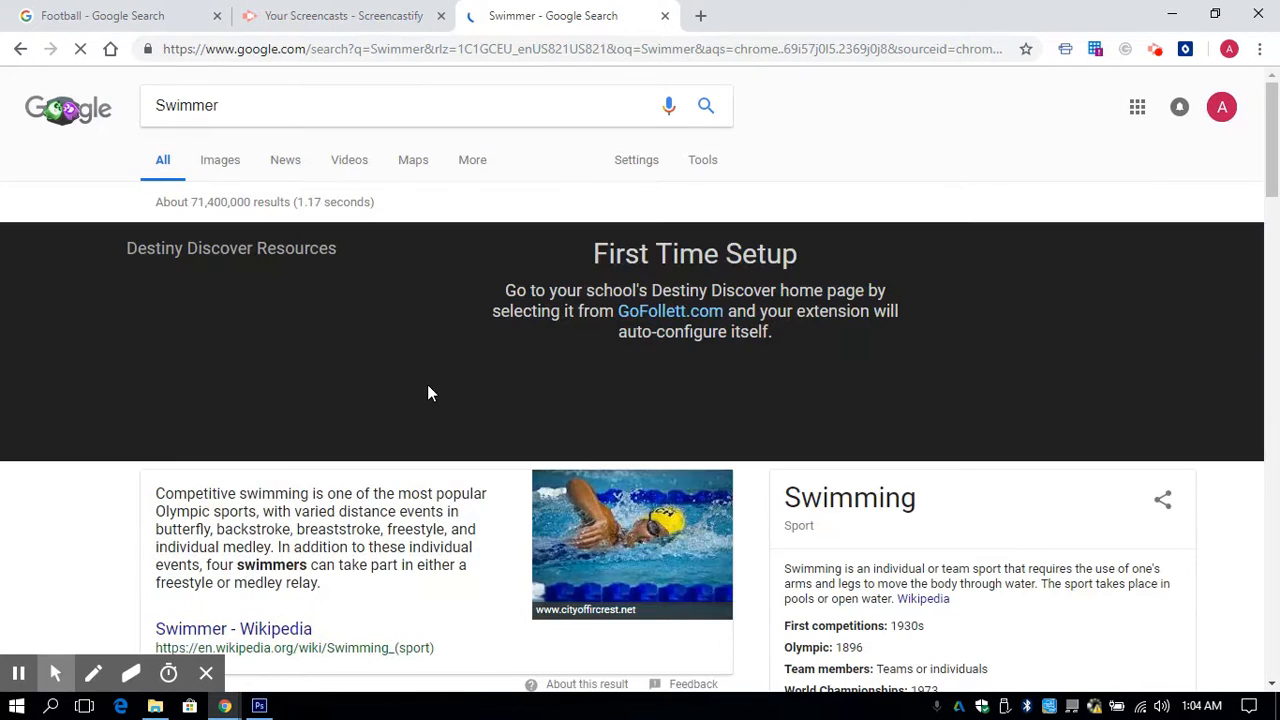
click(219, 162)
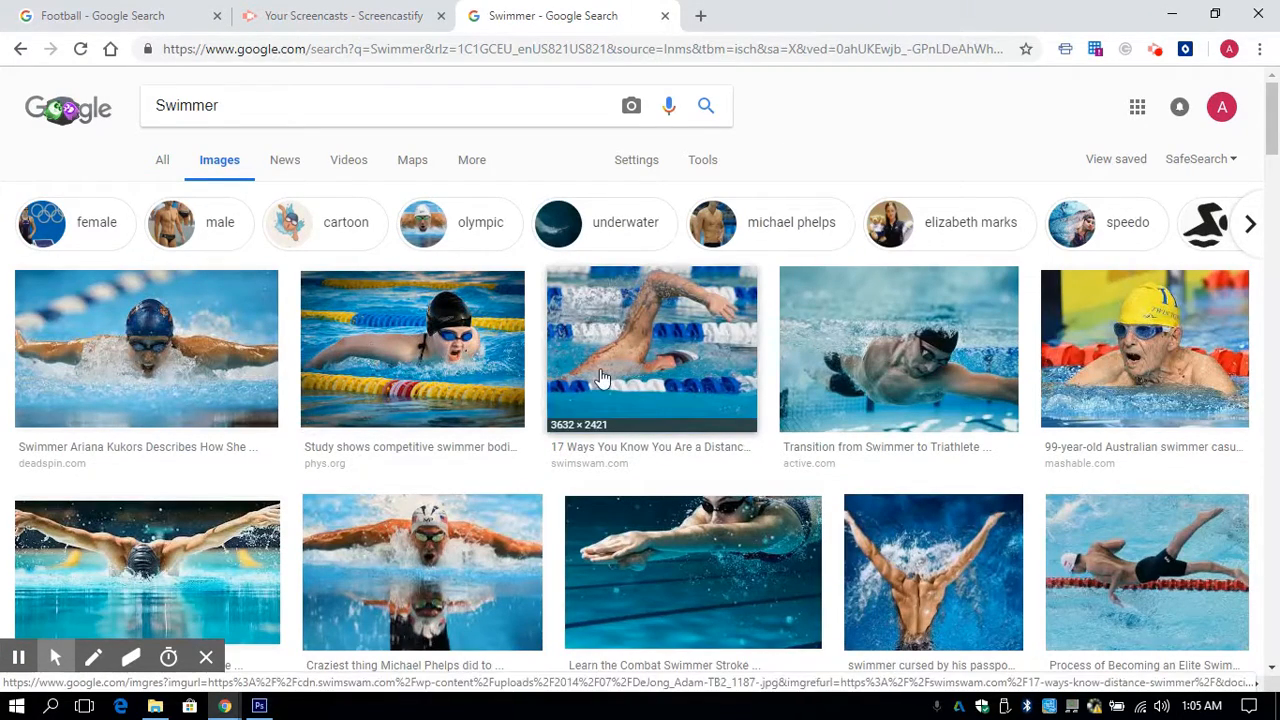
click(716, 547)
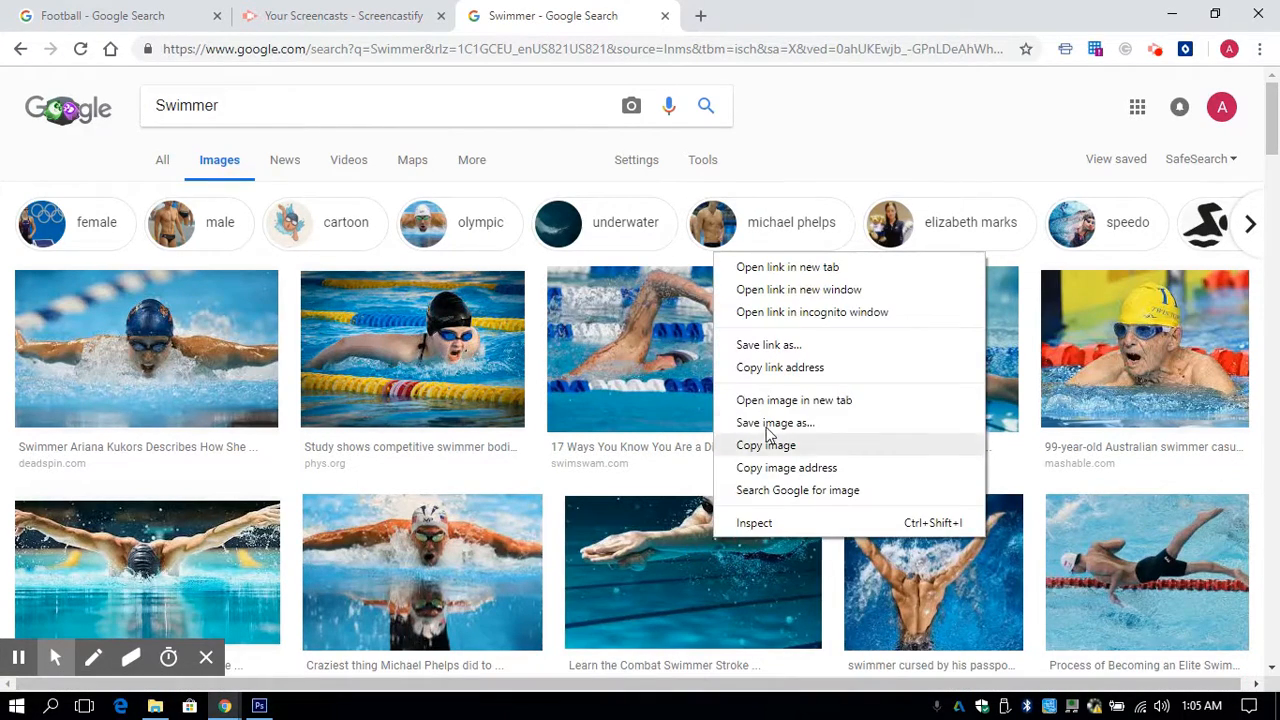
click(771, 425)
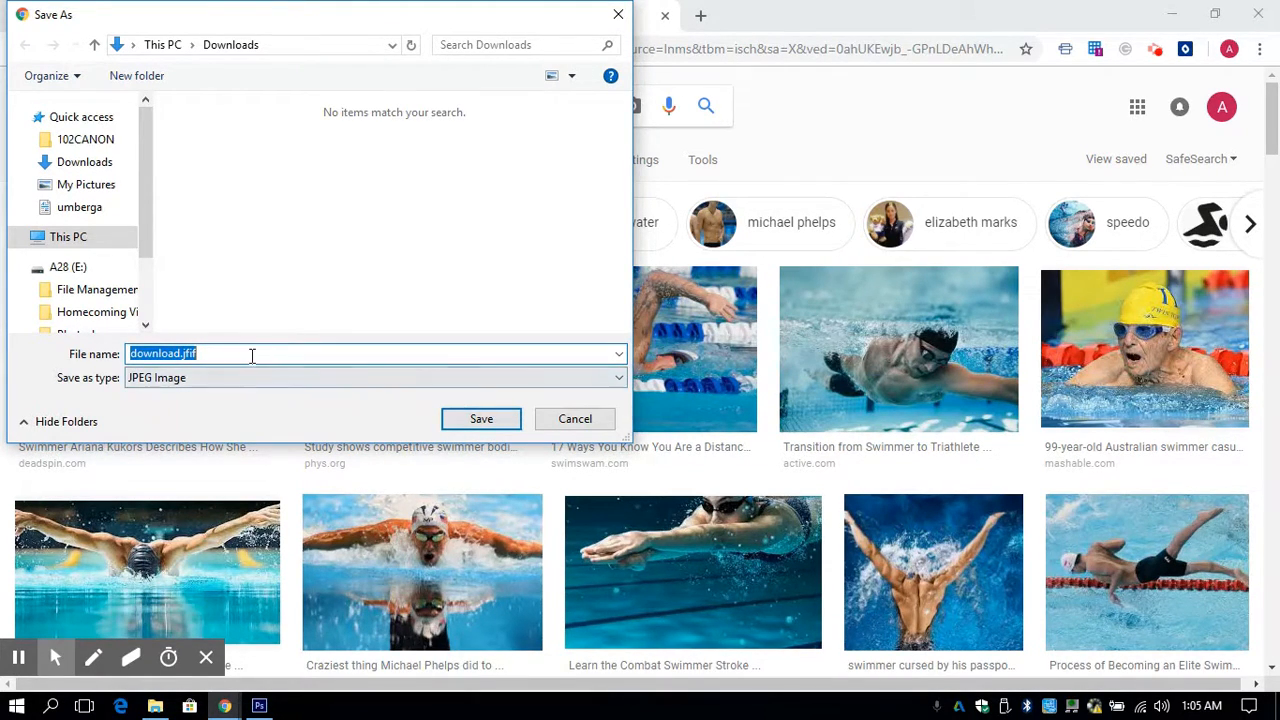
click(572, 424)
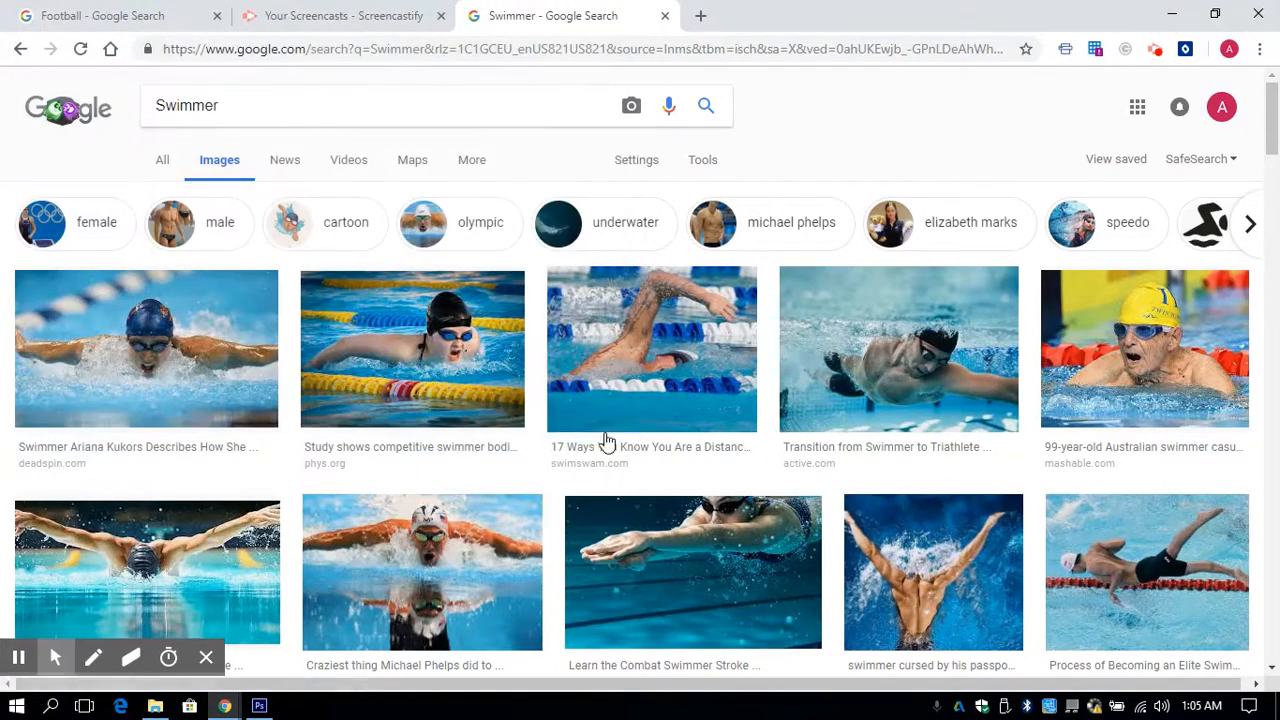
- Enlarge the "Learn the Combat Swimmer Stroke" image and check the file type offered for saving it, without saving
click(676, 546)
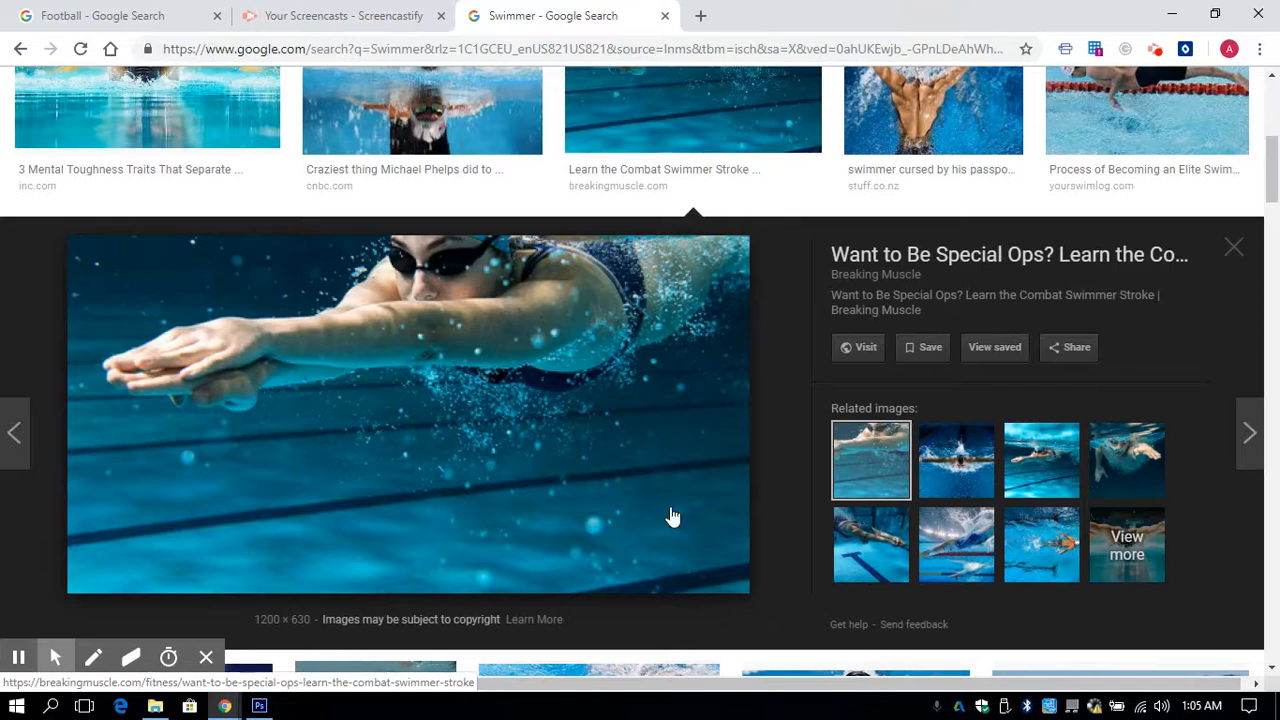
right_click(520, 392)
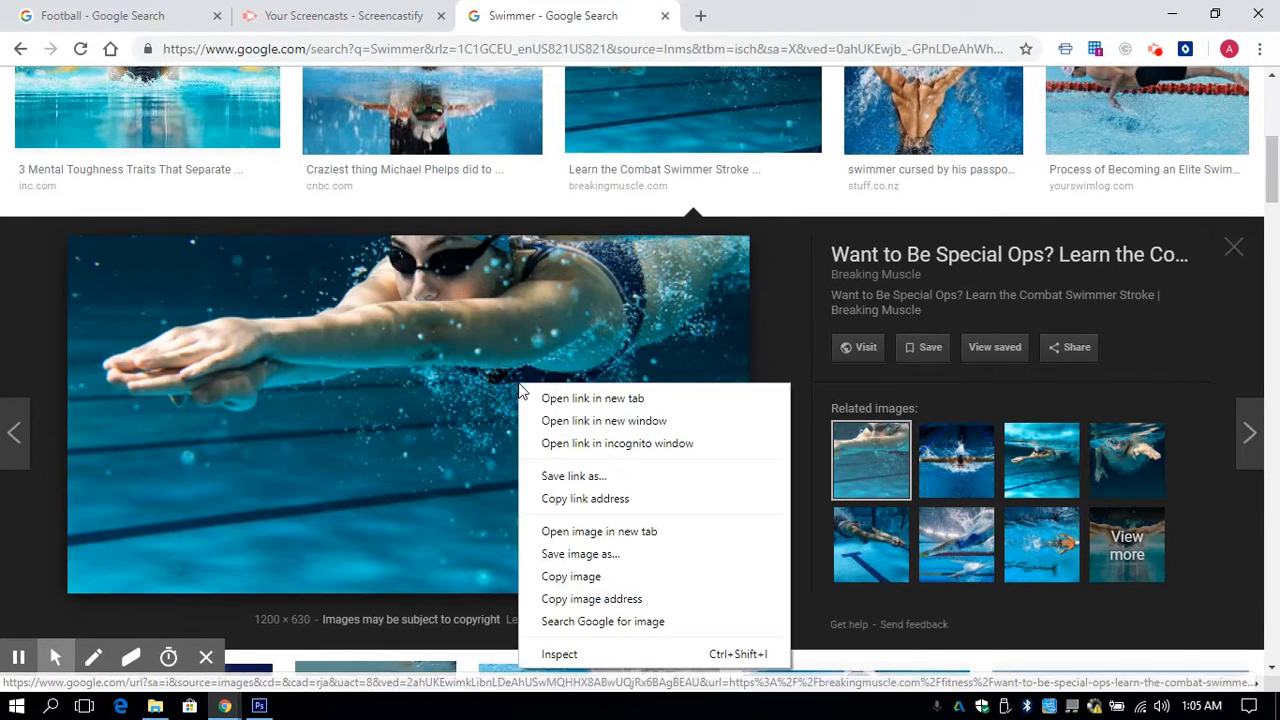
click(595, 557)
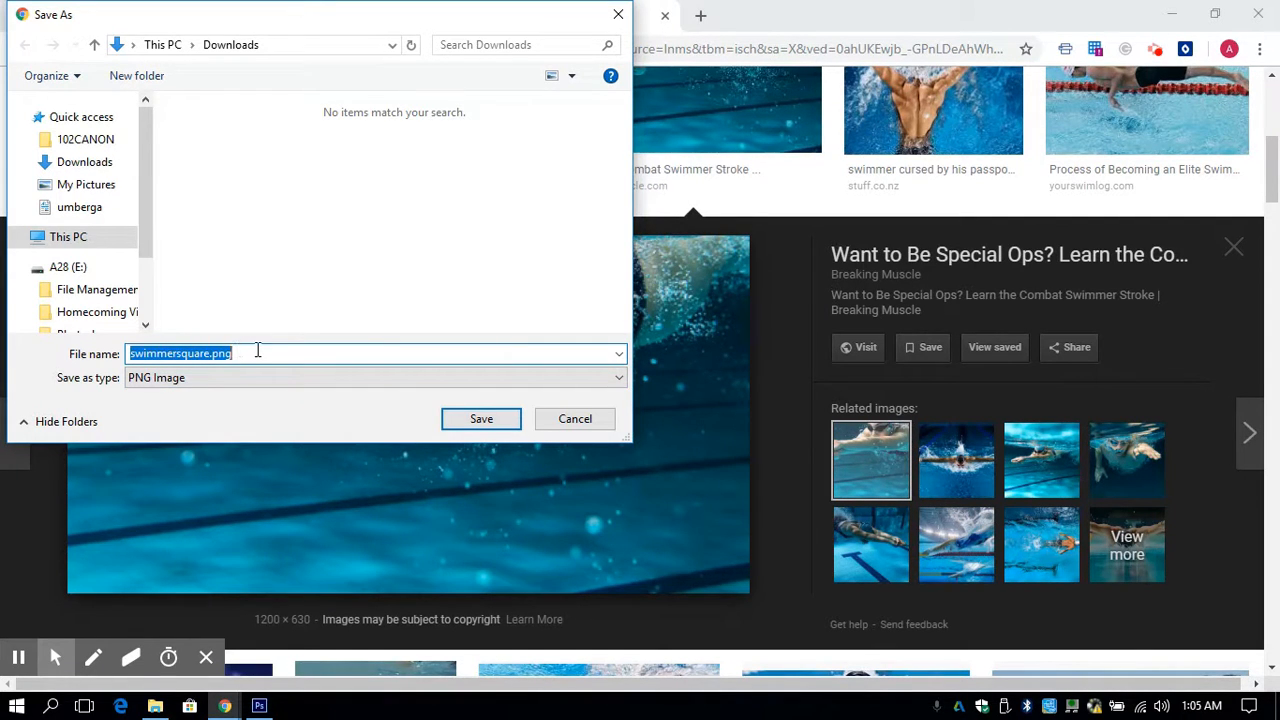
click(585, 422)
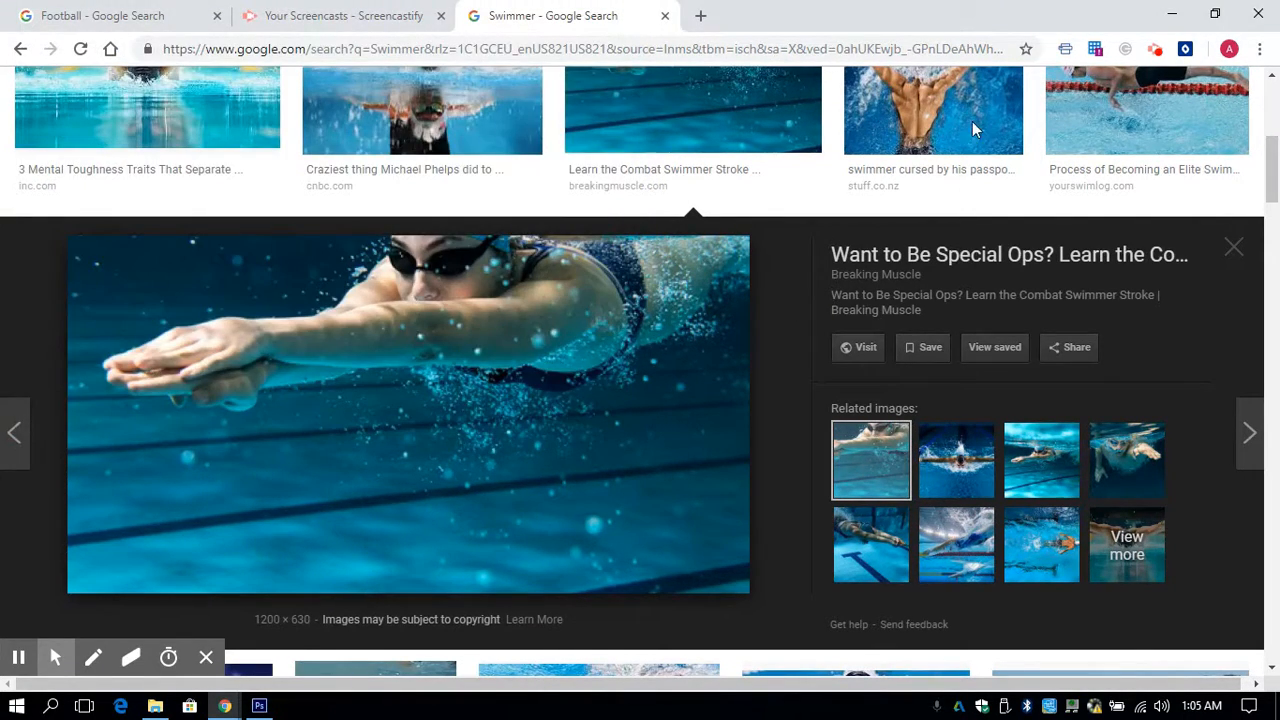
- Enlarge the Stuff.co.nz image of the swimmer with raised arms and check its save file type, without saving
click(922, 119)
right_click(576, 332)
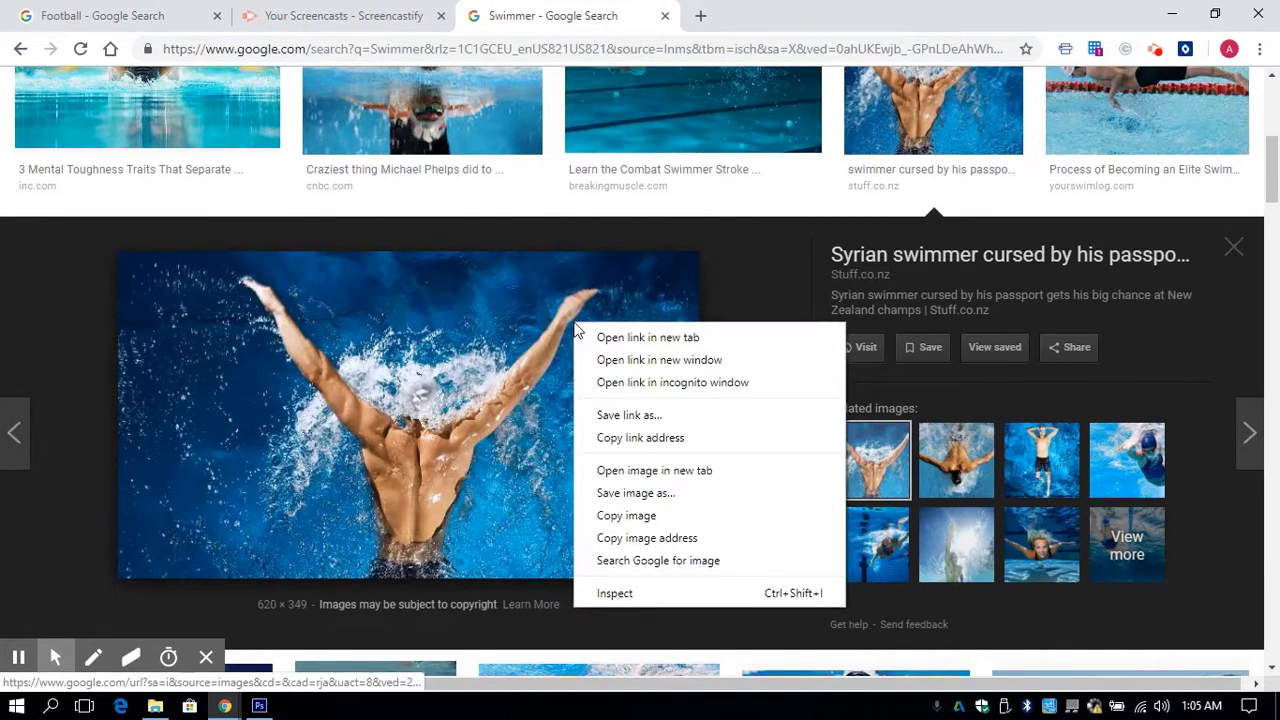
click(632, 490)
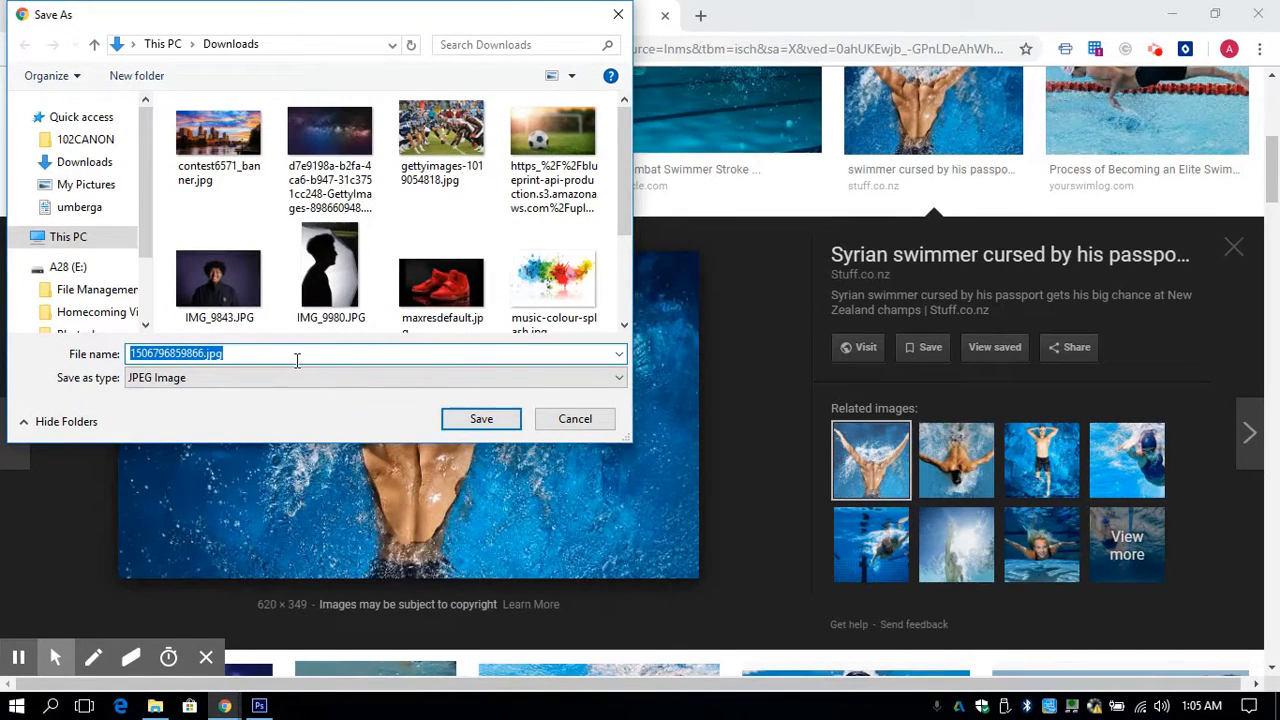
click(575, 420)
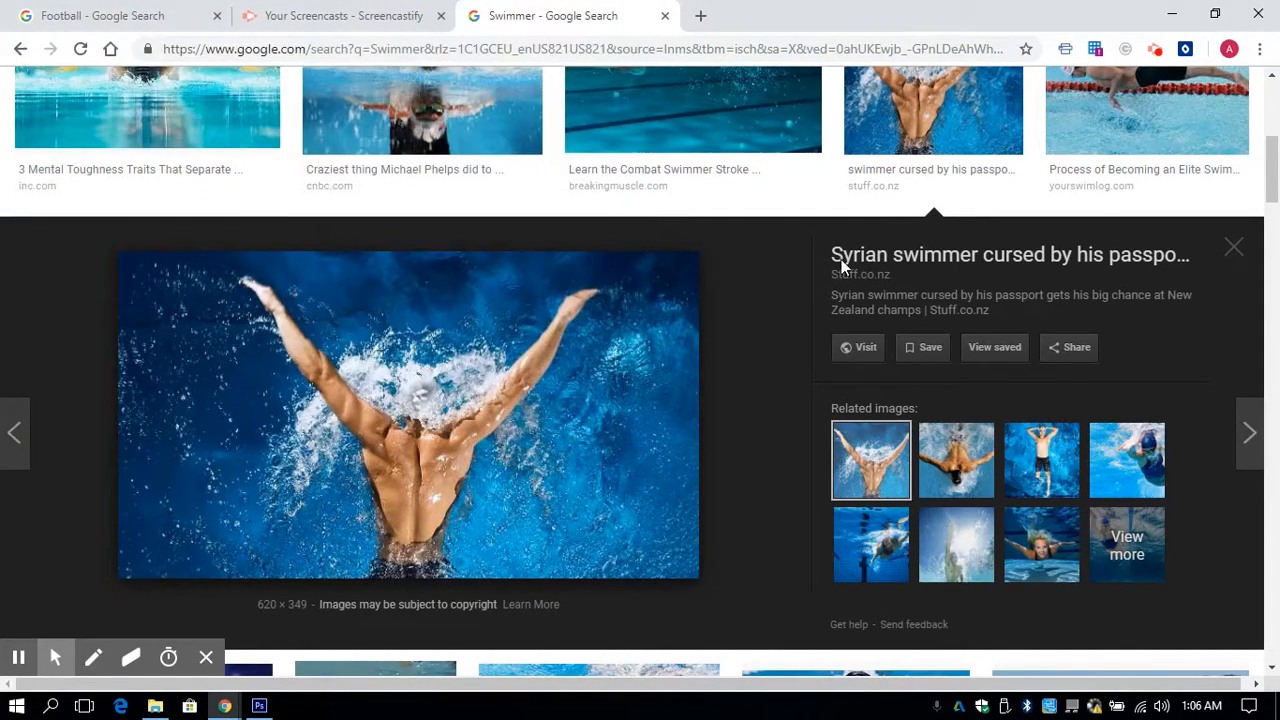
- Switch back to Photoshop and place the starry galaxy GettyImages picture (d7e9198a-b2fa-4...) from Downloads into the portrait document
click(1175, 14)
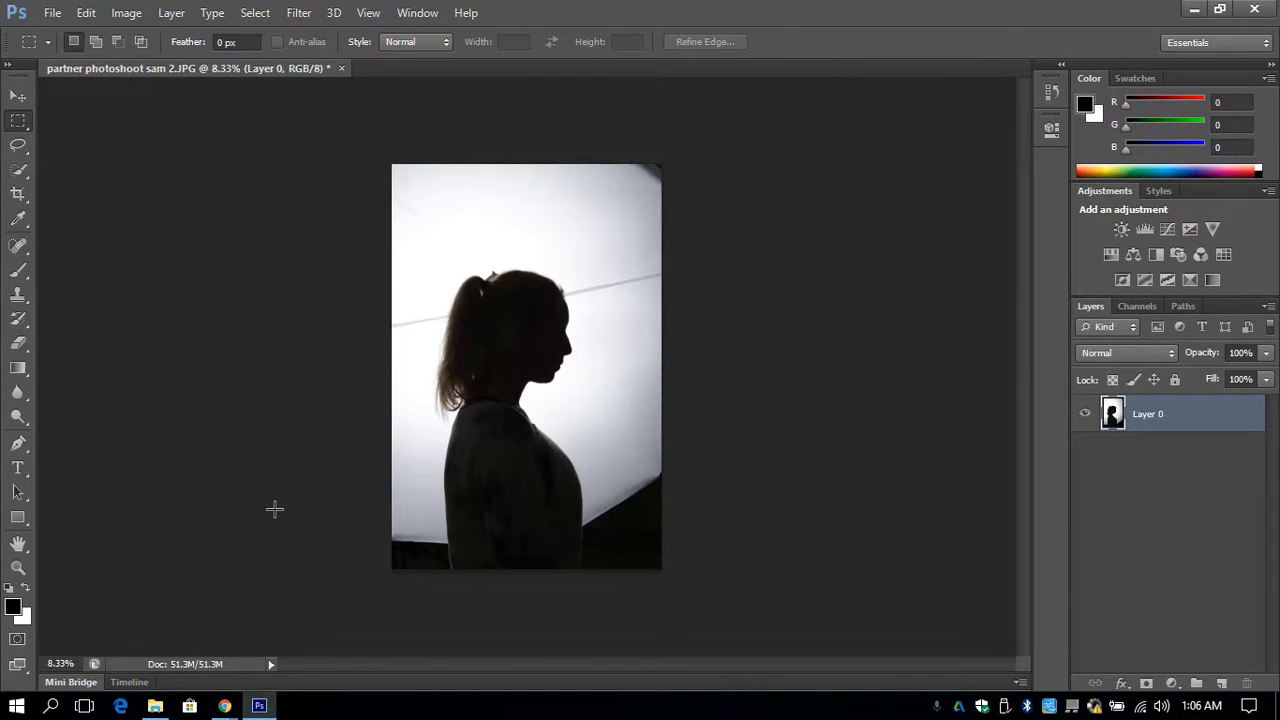
click(54, 8)
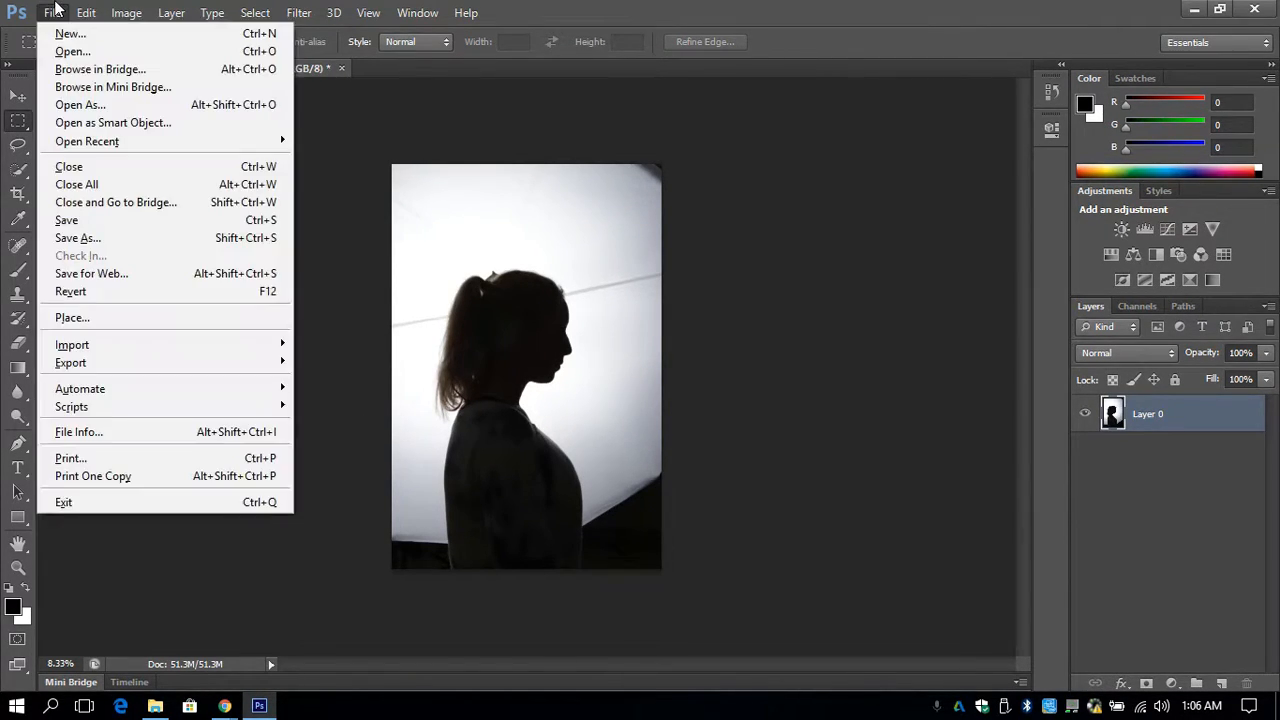
click(72, 318)
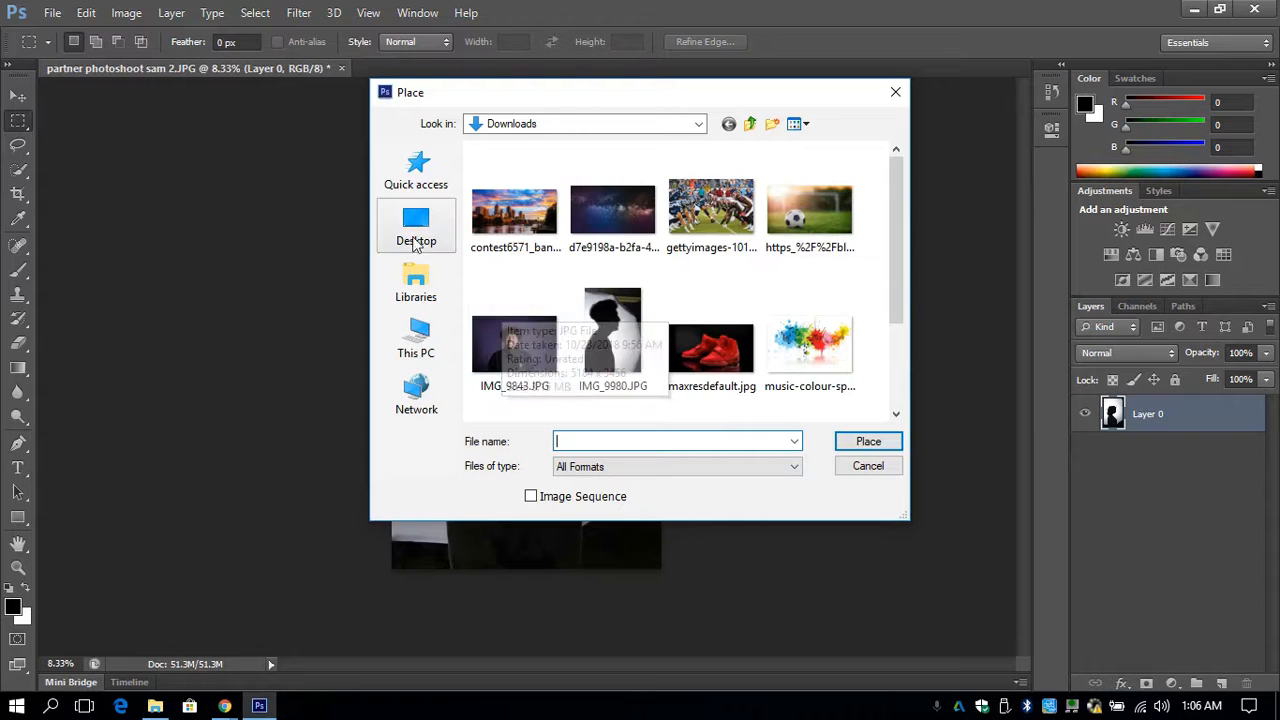
click(426, 340)
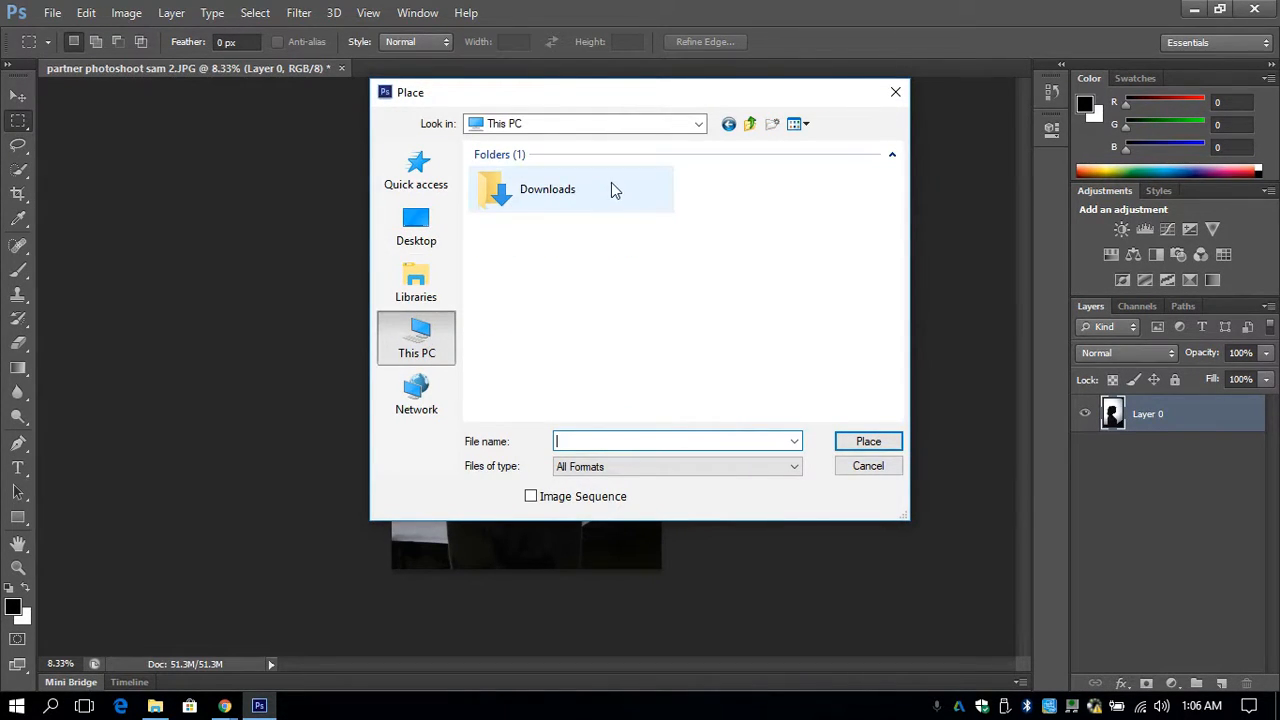
click(705, 175)
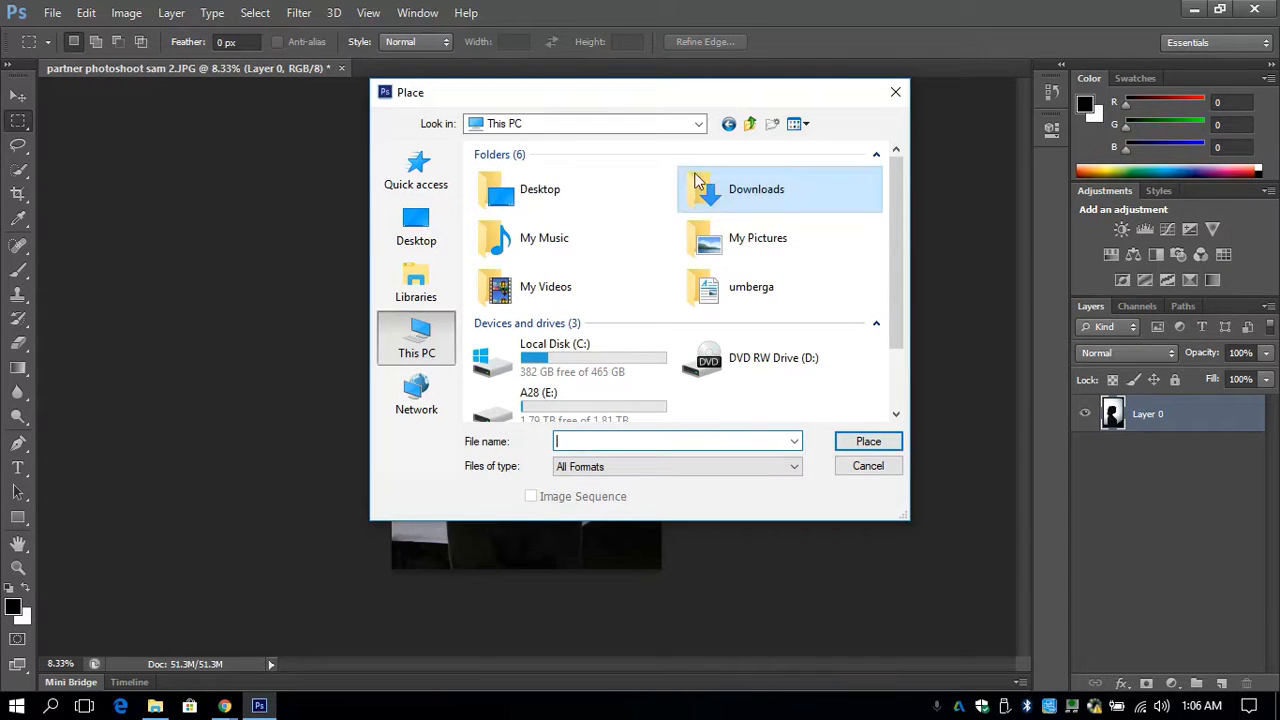
double_click(734, 196)
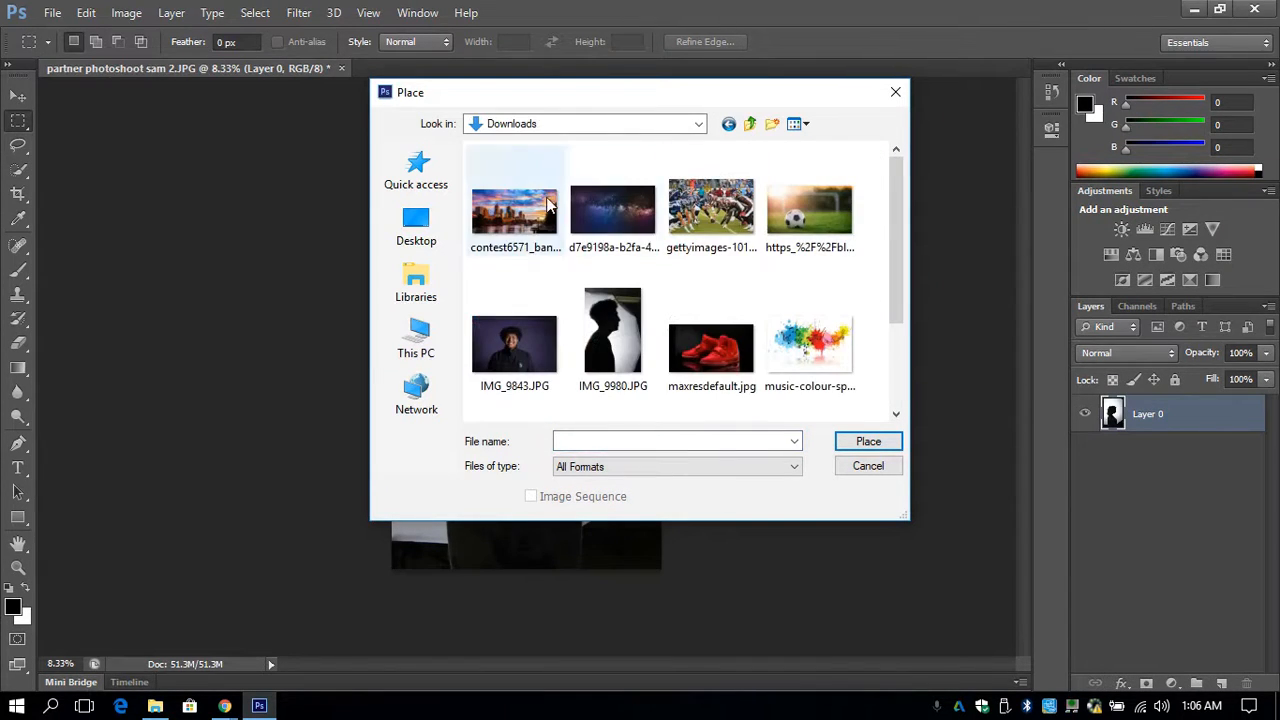
click(628, 228)
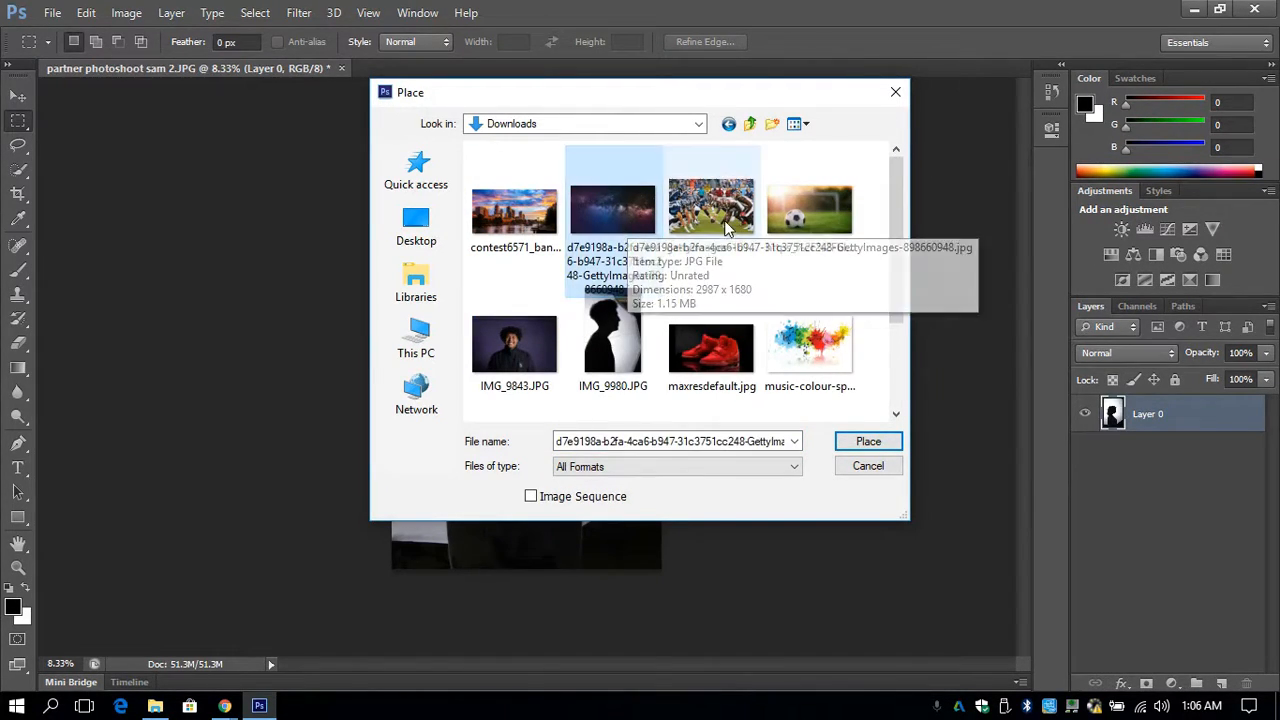
click(885, 443)
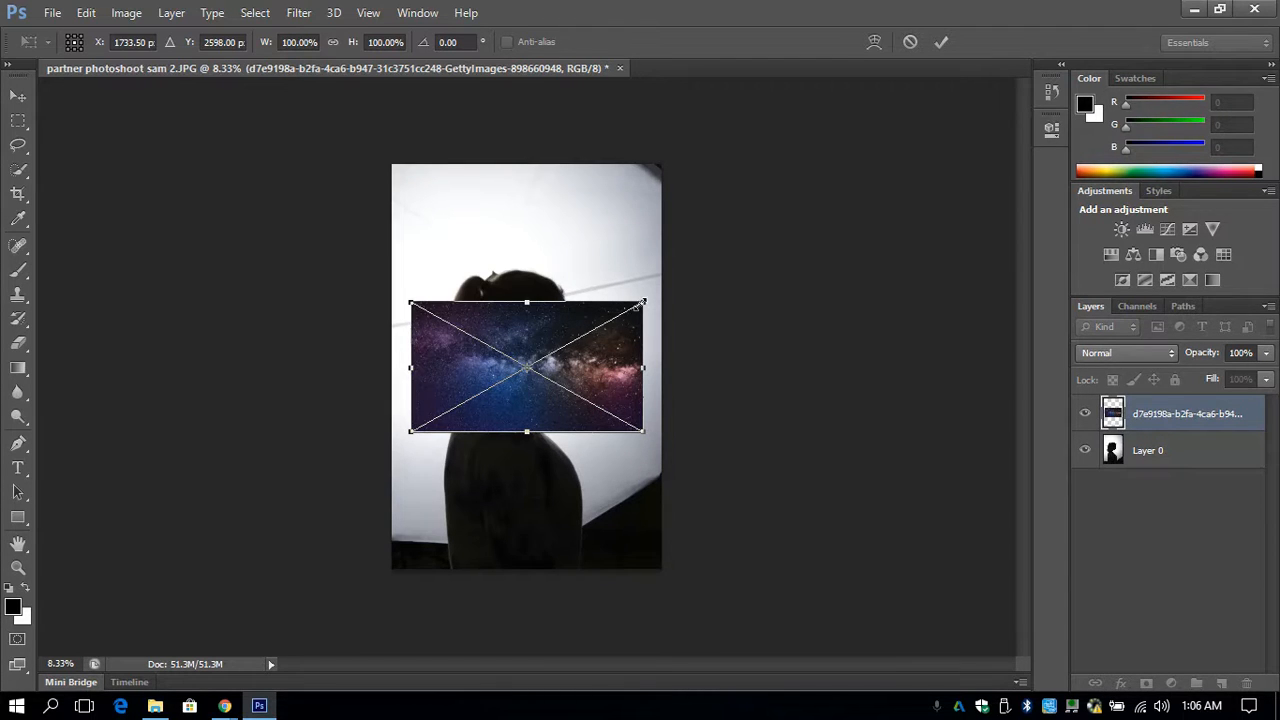
- Enlarge the placed galaxy image to about 200% width and 262% height, then move it across the full width of the portrait
drag(643, 302, 876, 90)
key(shift)
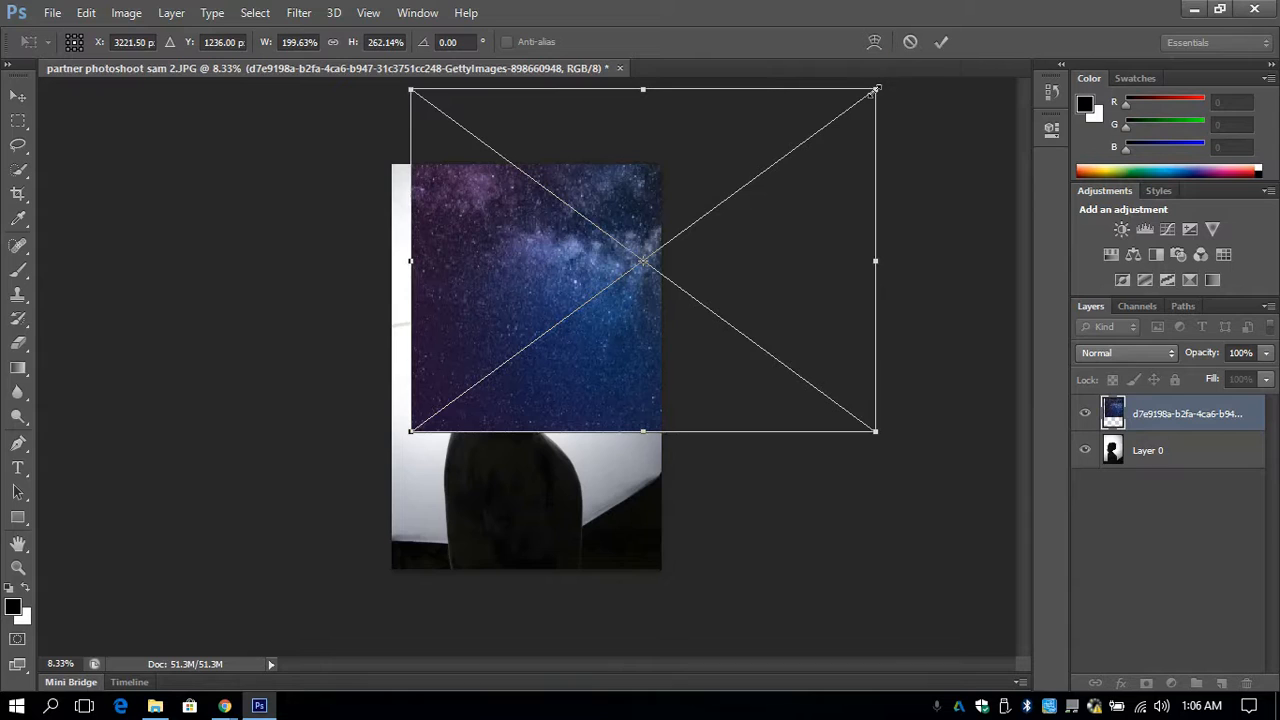
key(Return)
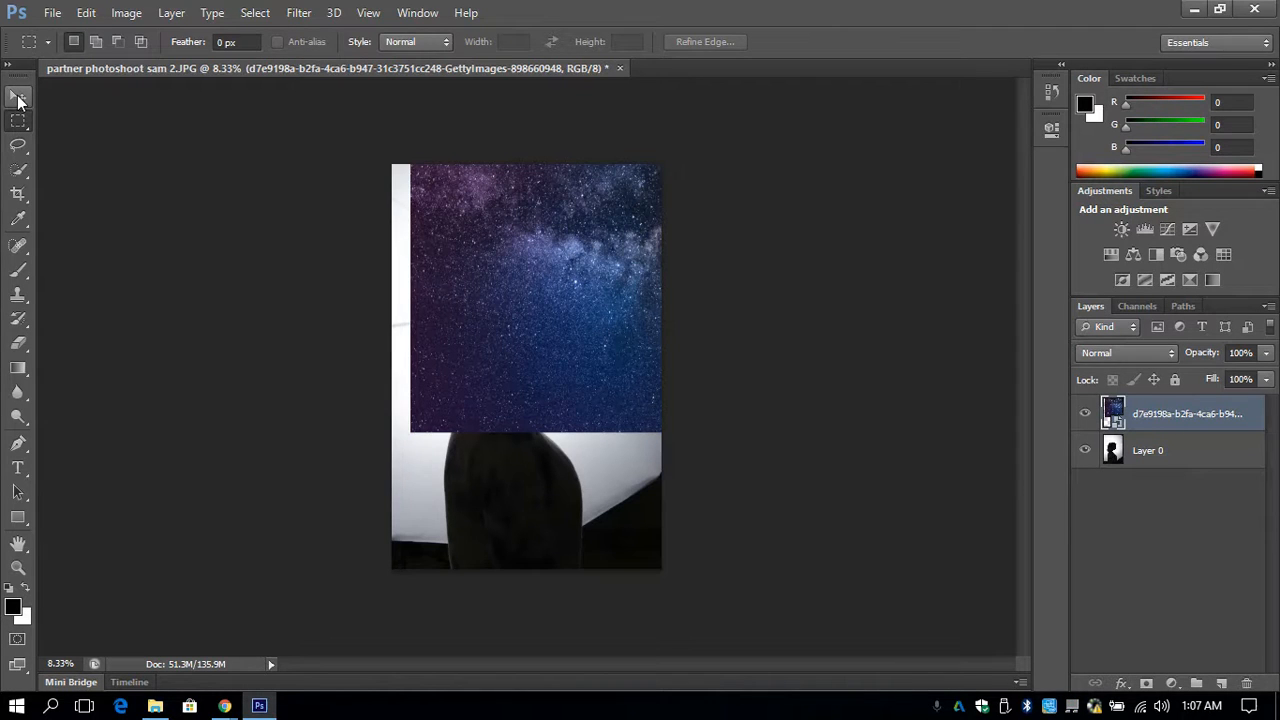
click(18, 97)
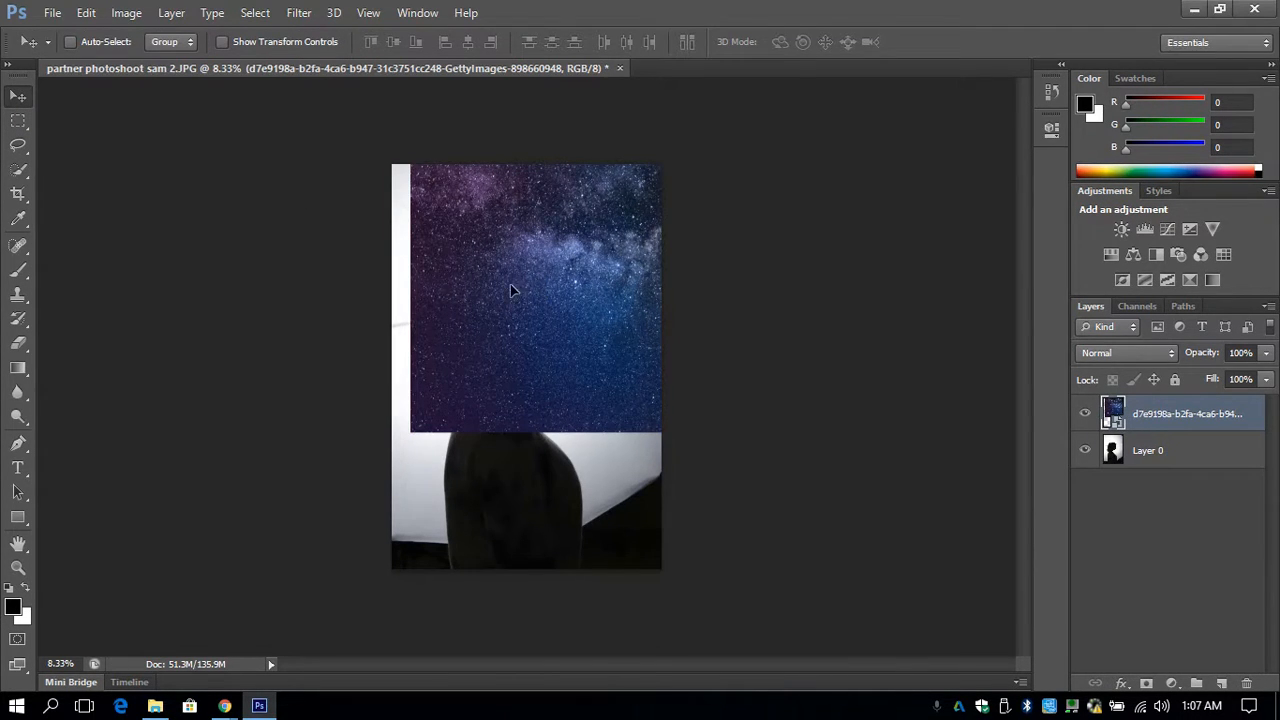
drag(510, 290, 434, 324)
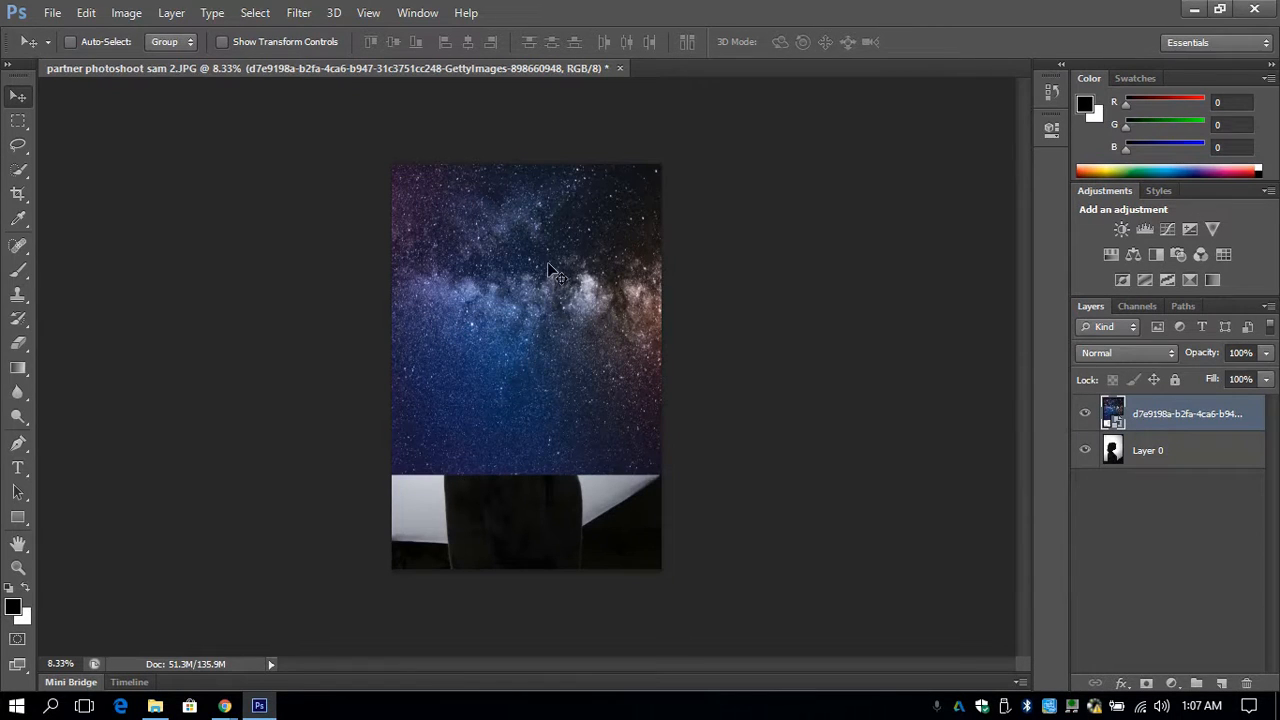
- Try Darken on the galaxy layer, set its blend mode to Lighten instead, and move the image down to fill the whole silhouette
click(1138, 357)
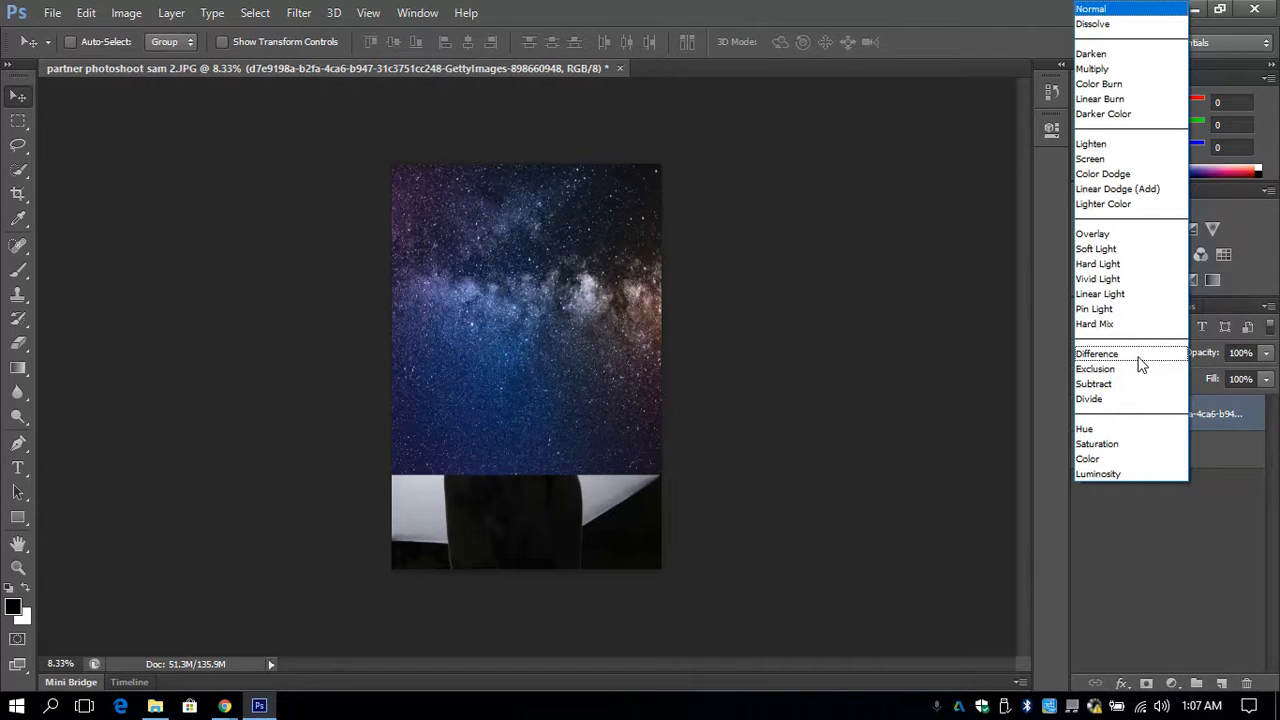
click(1136, 55)
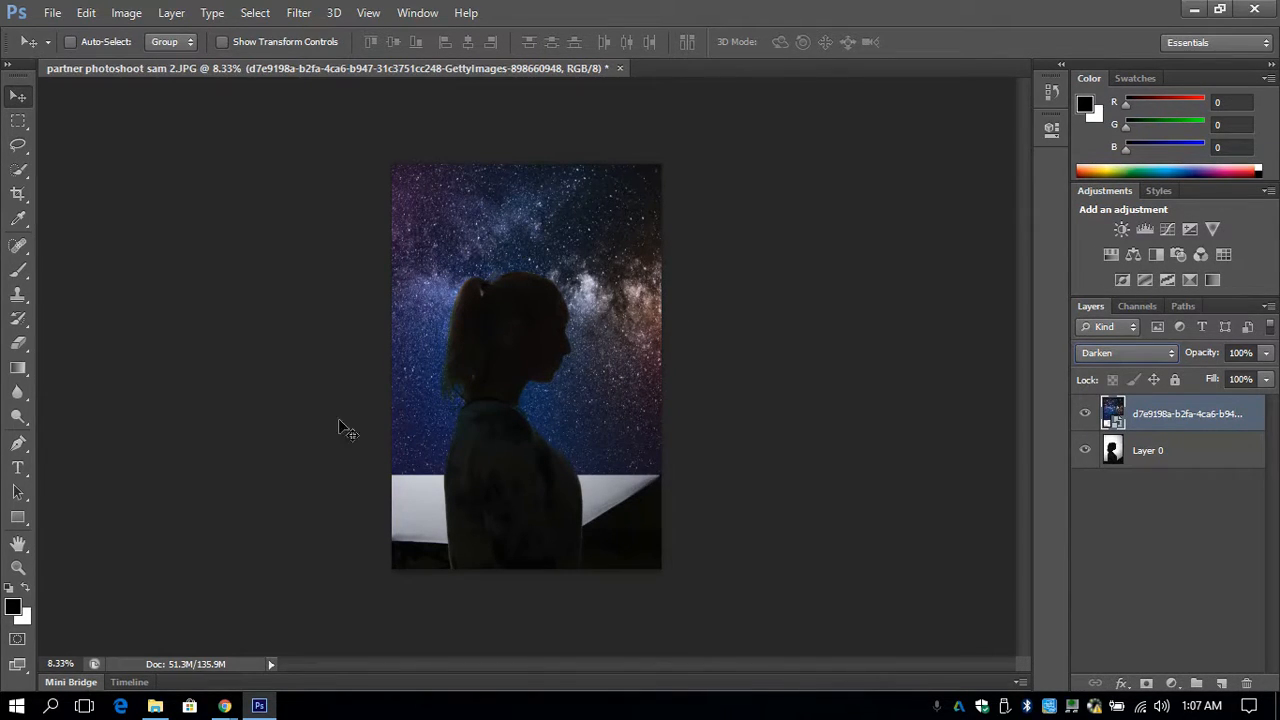
click(1128, 350)
click(1120, 144)
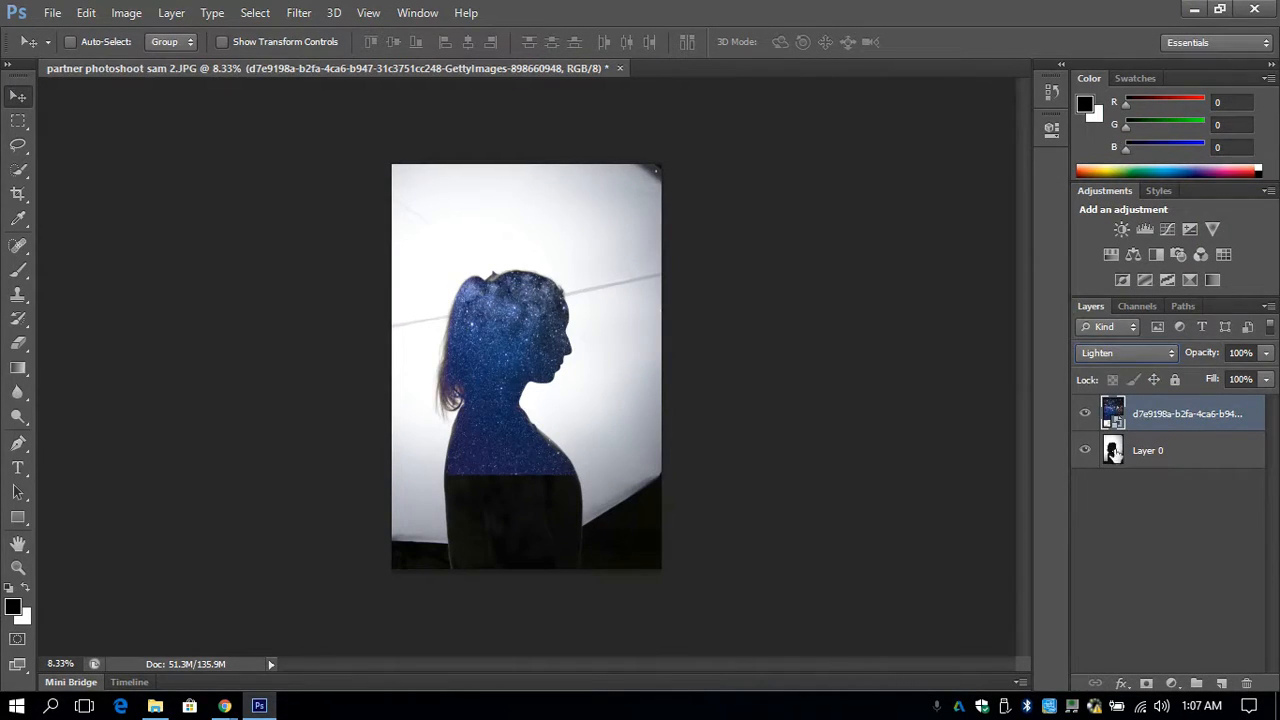
drag(515, 420, 517, 487)
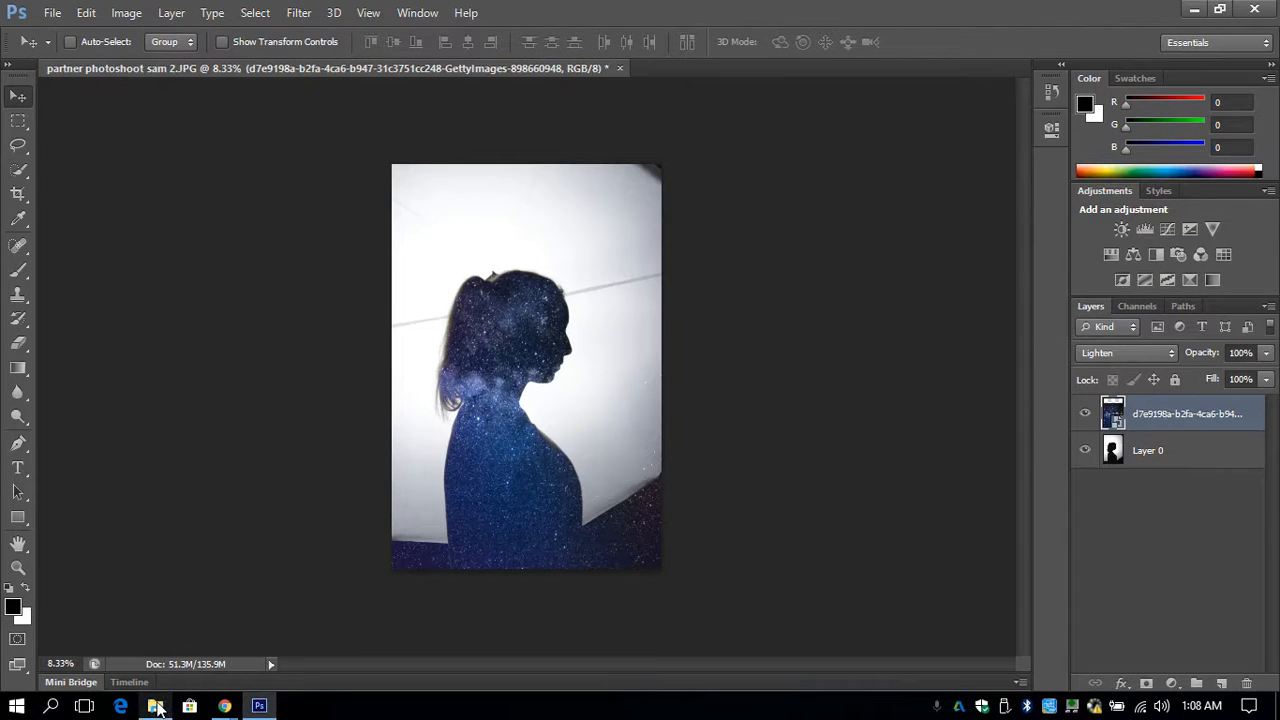
- Place music-colour-splash.jpg from the Downloads folder into the portrait document and enlarge it to about 817%
mouse_move(156, 708)
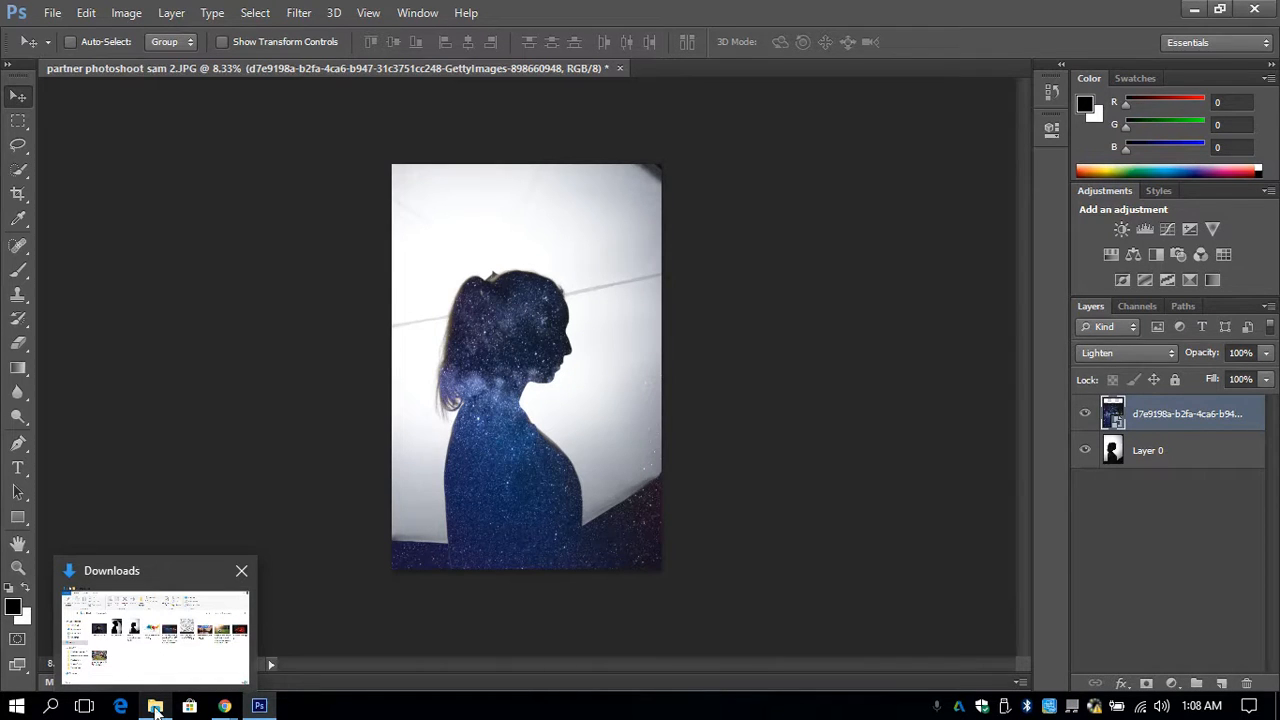
click(165, 652)
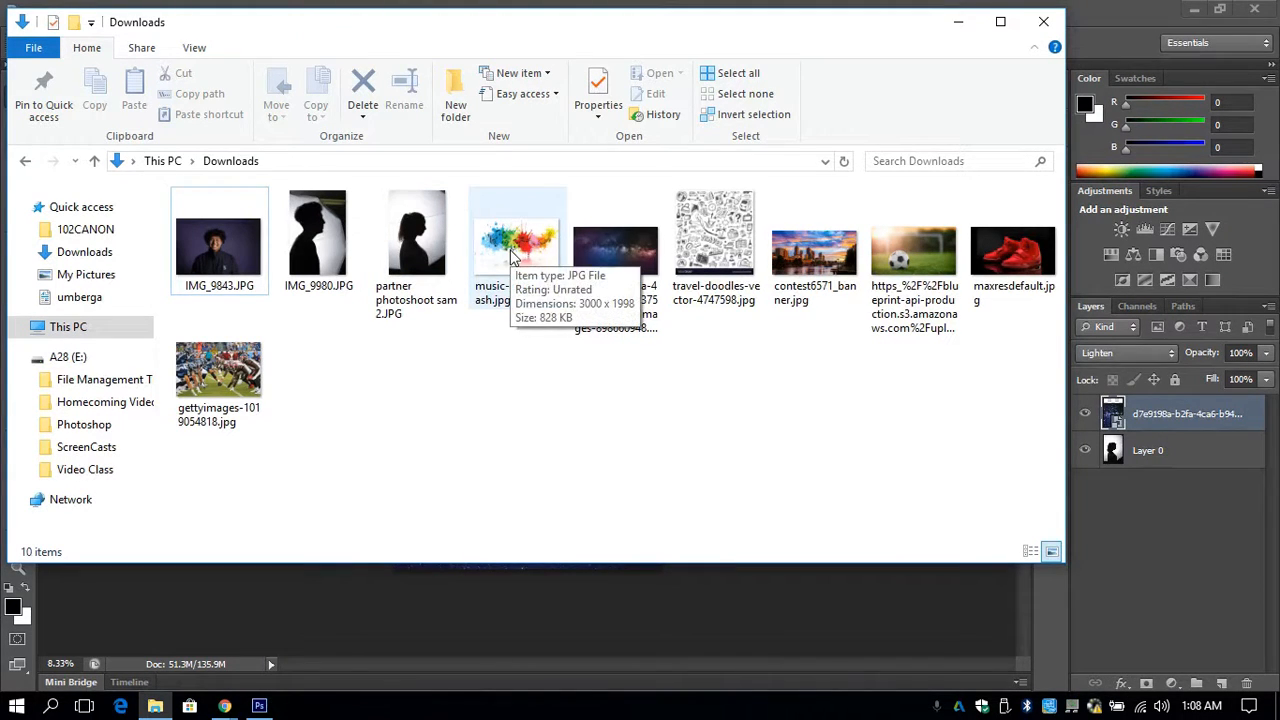
drag(512, 255, 509, 598)
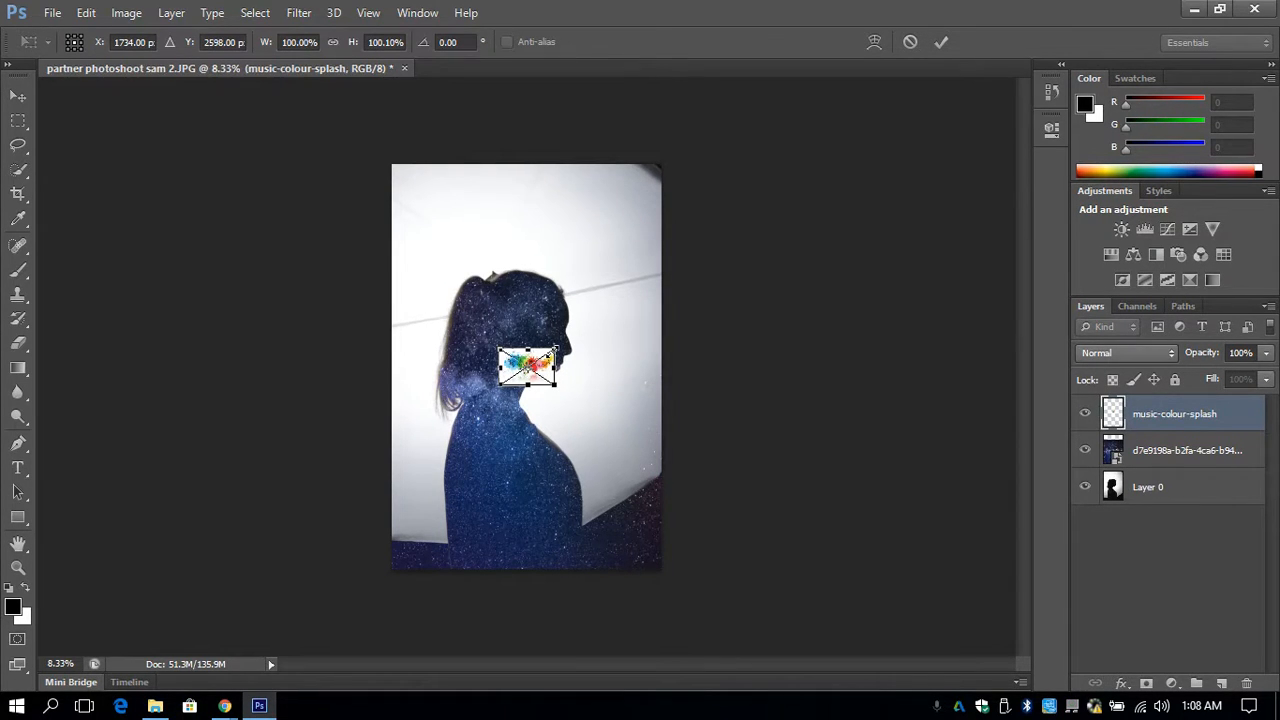
drag(556, 350, 966, 96)
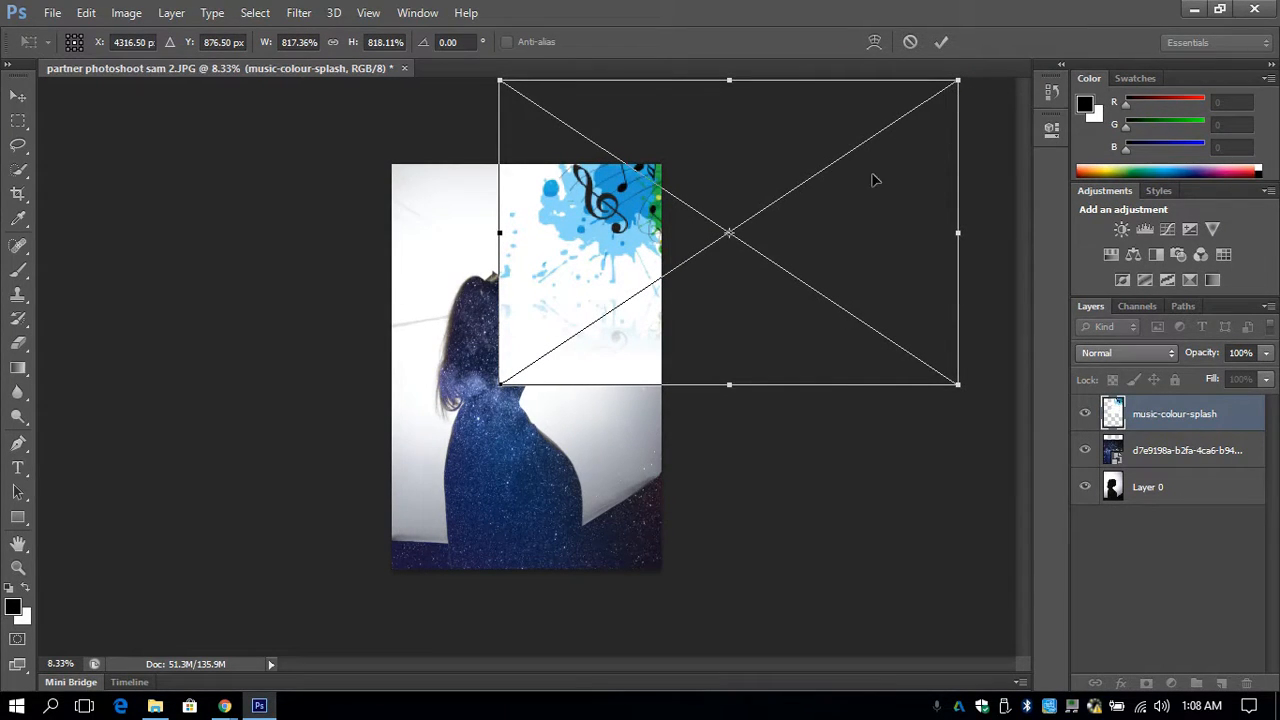
- Move the music splash image over the portrait, rotate it to about -36.5°, and commit the placement
drag(866, 194, 680, 377)
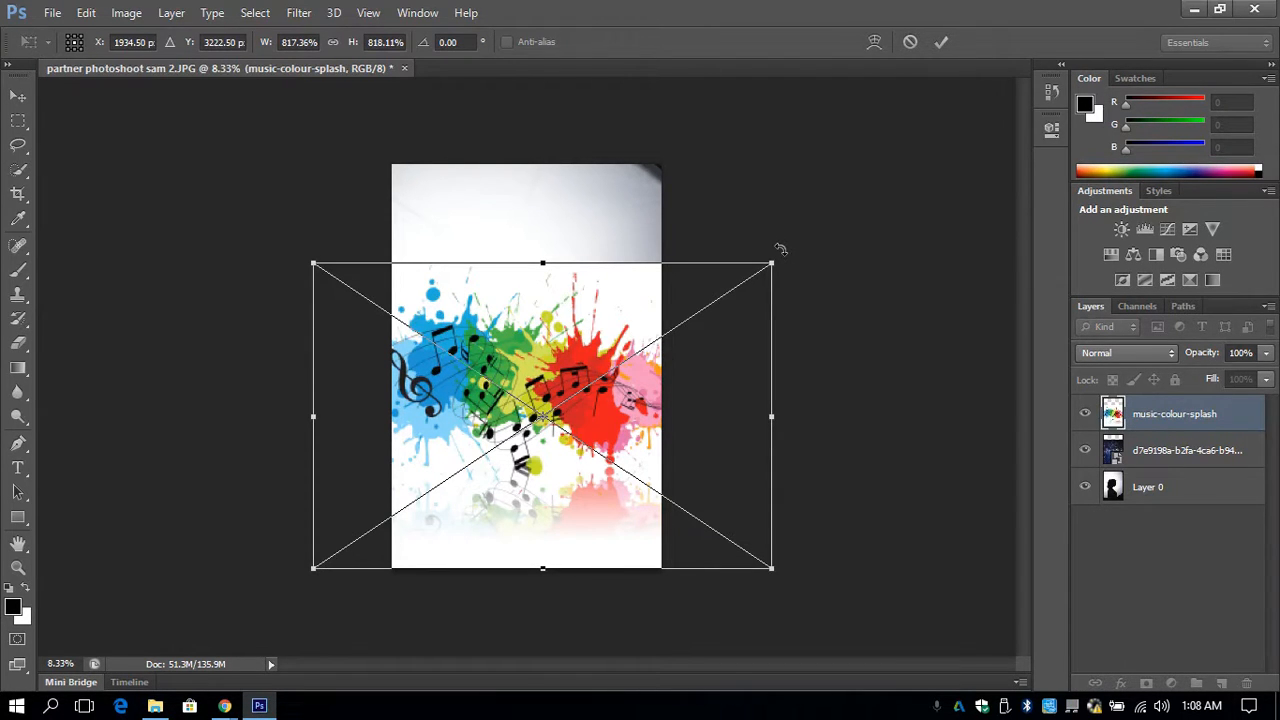
drag(780, 248, 643, 114)
drag(645, 268, 643, 210)
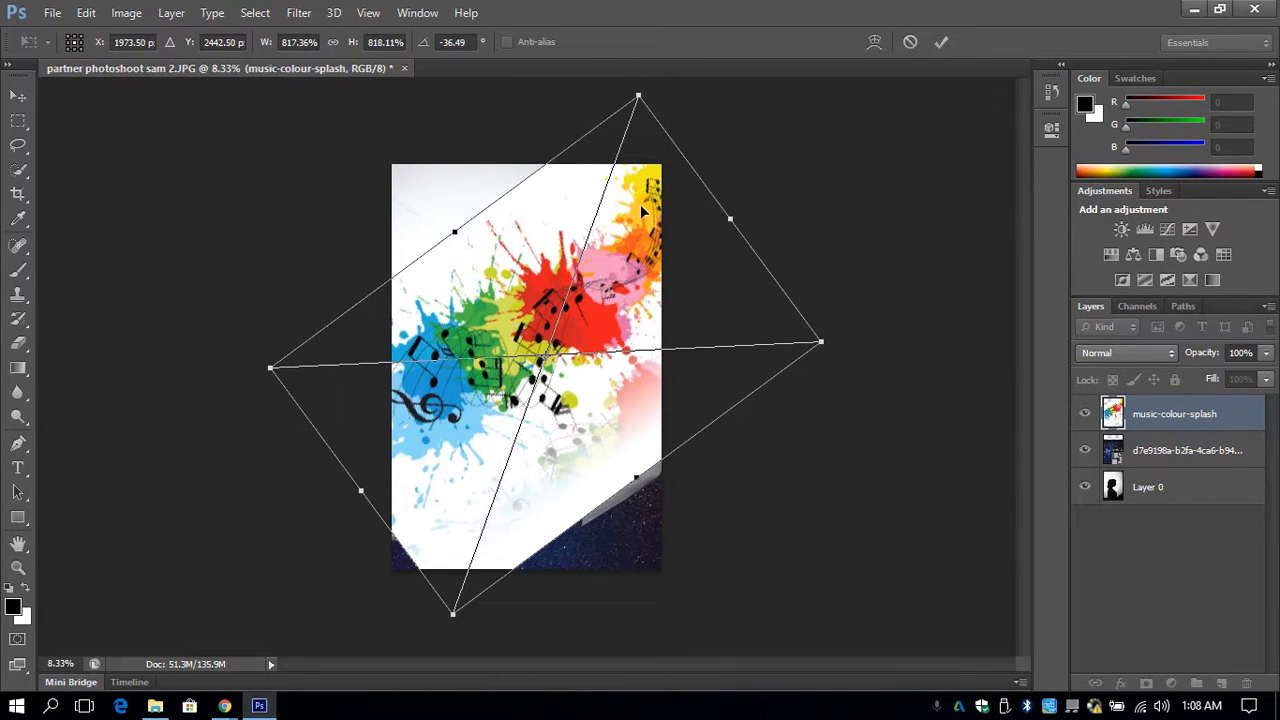
key(Return)
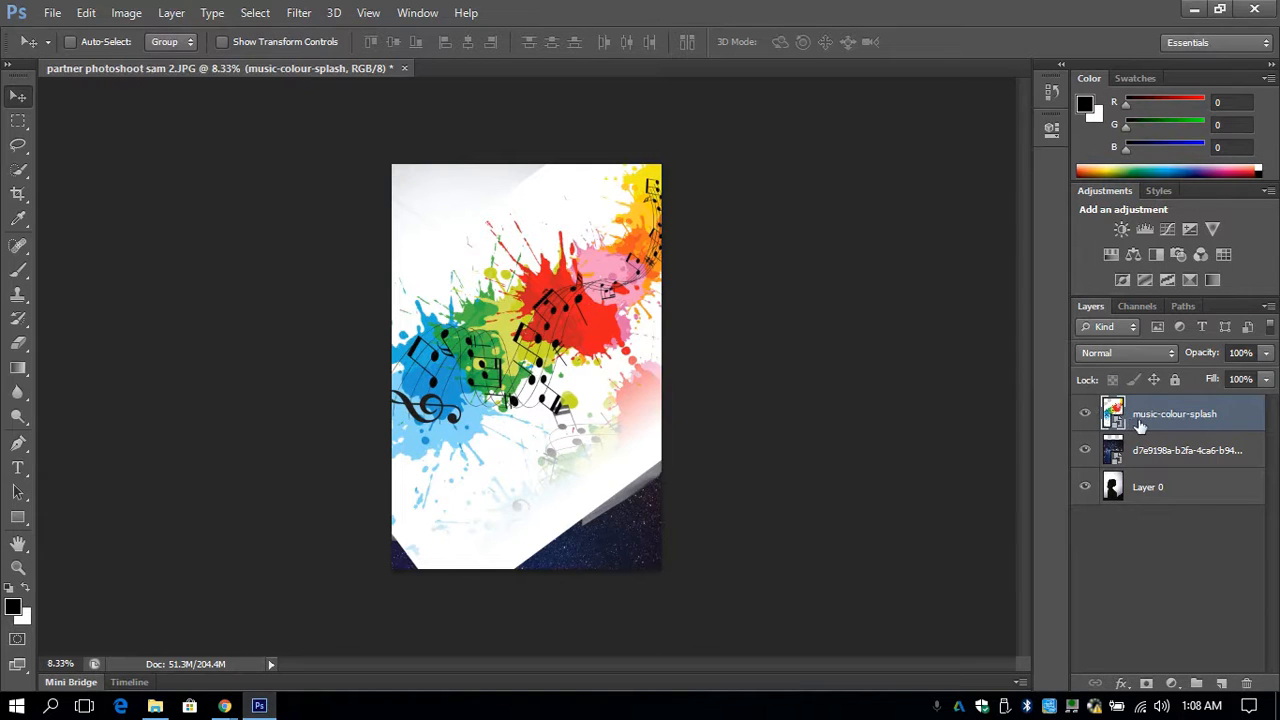
- Try the Soft Light blend mode on the music-colour-splash layer and shift the image slightly over the head
click(1118, 352)
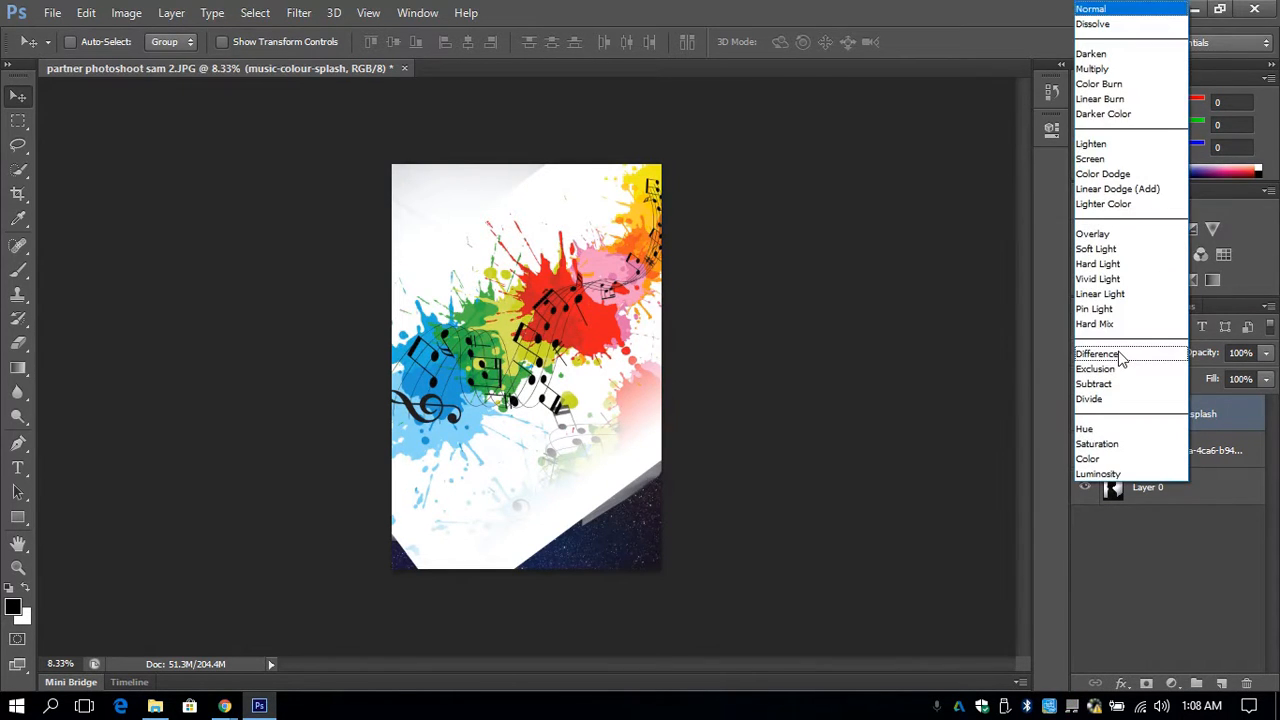
click(1118, 250)
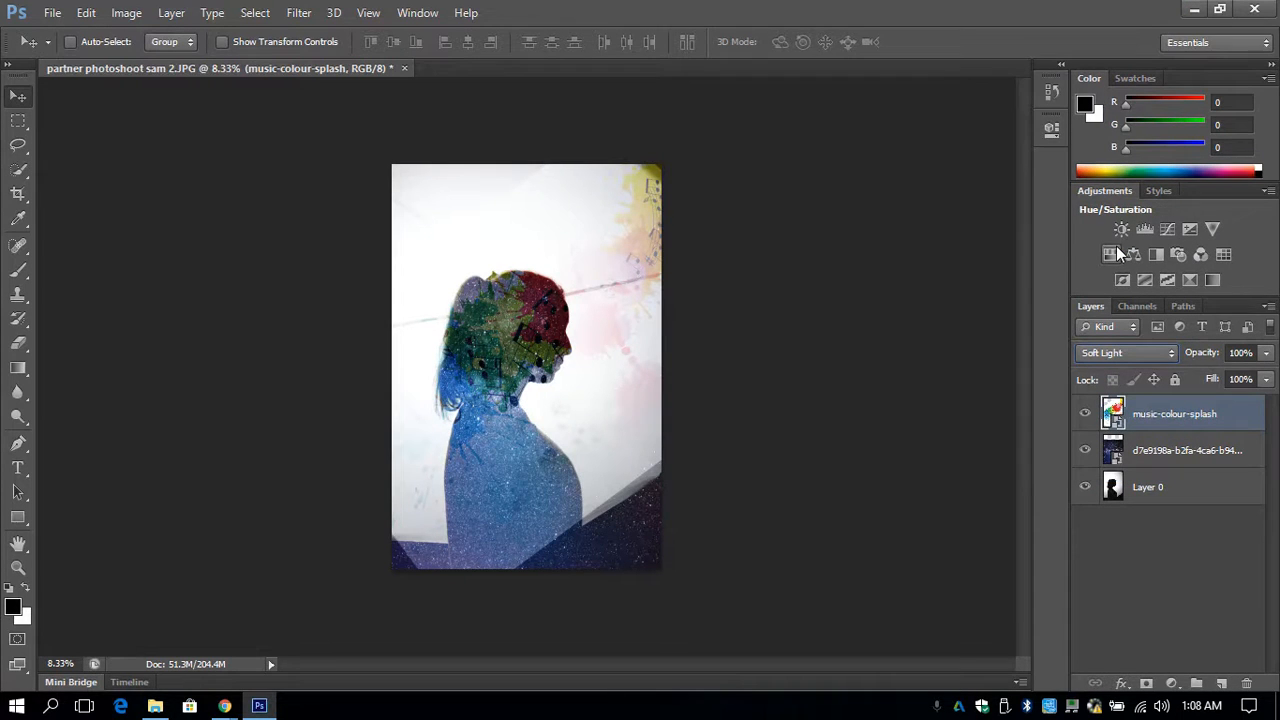
mouse_move(614, 400)
mouse_down()
mouse_move(607, 359)
mouse_move(527, 328)
mouse_move(592, 371)
mouse_move(597, 408)
mouse_up()
- Set the music-colour-splash layer's blend mode to Darker Color and move the splash up above the head
click(1104, 355)
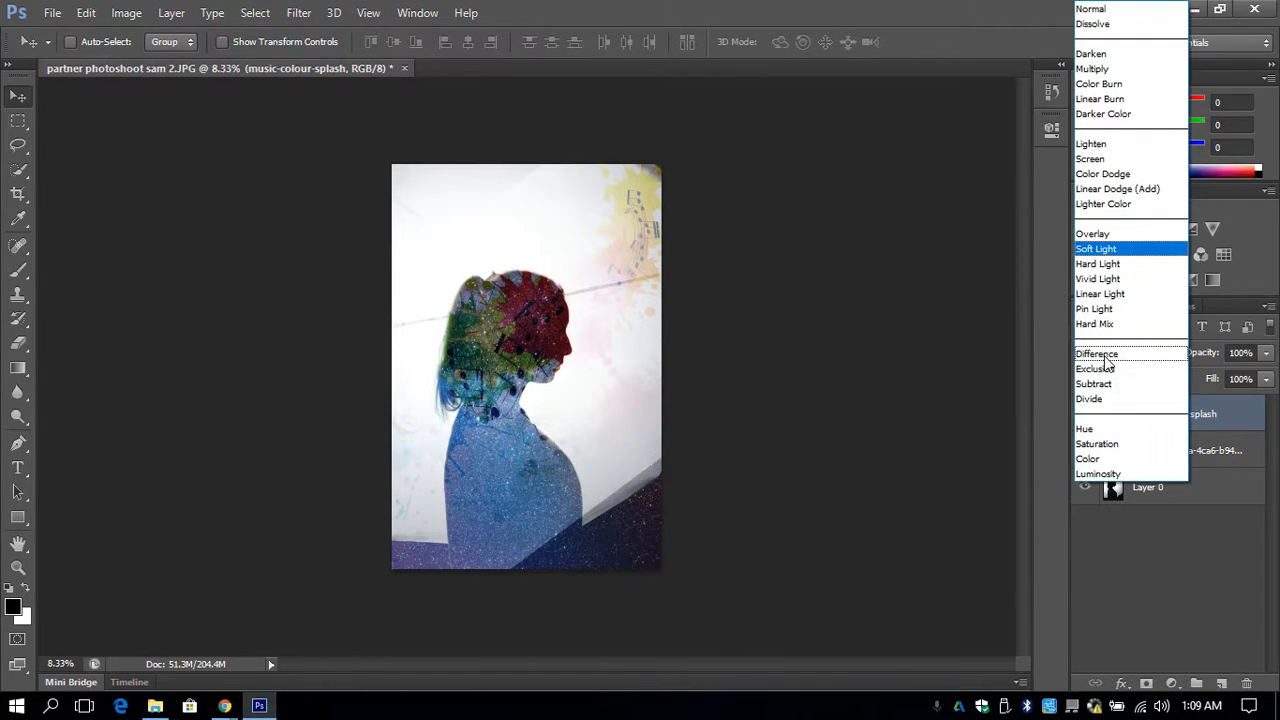
click(1116, 116)
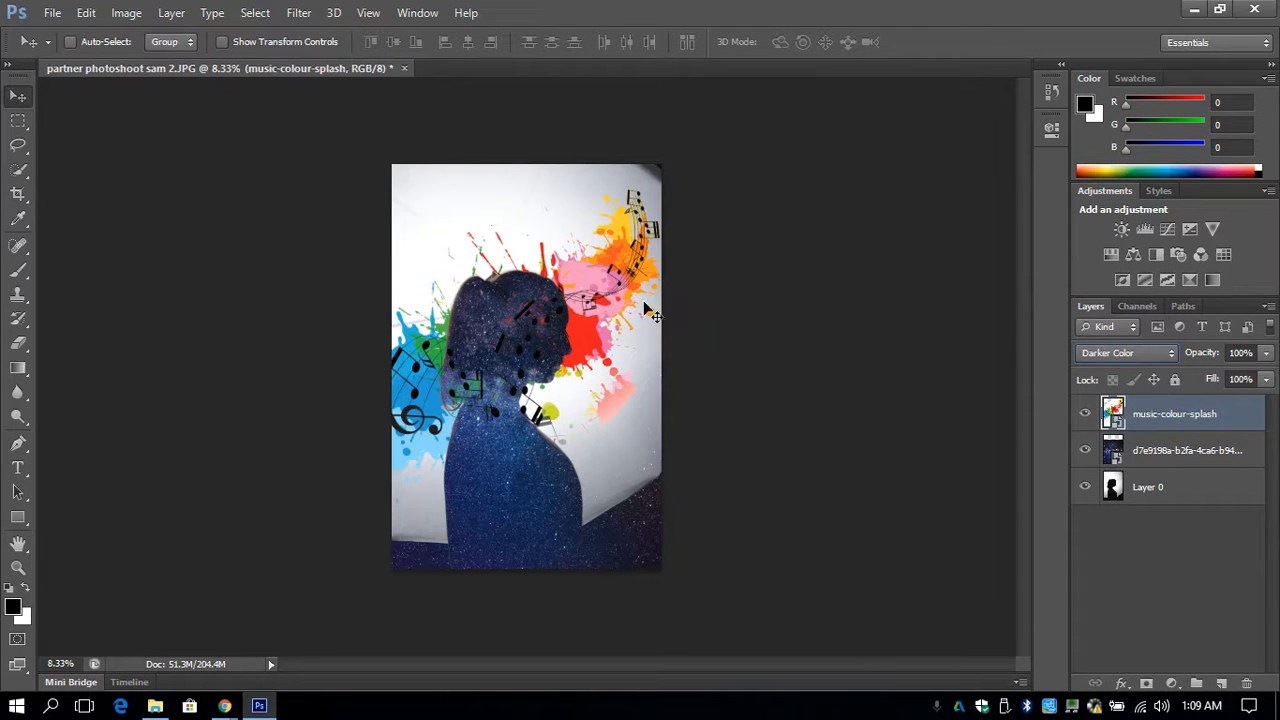
drag(611, 314, 637, 176)
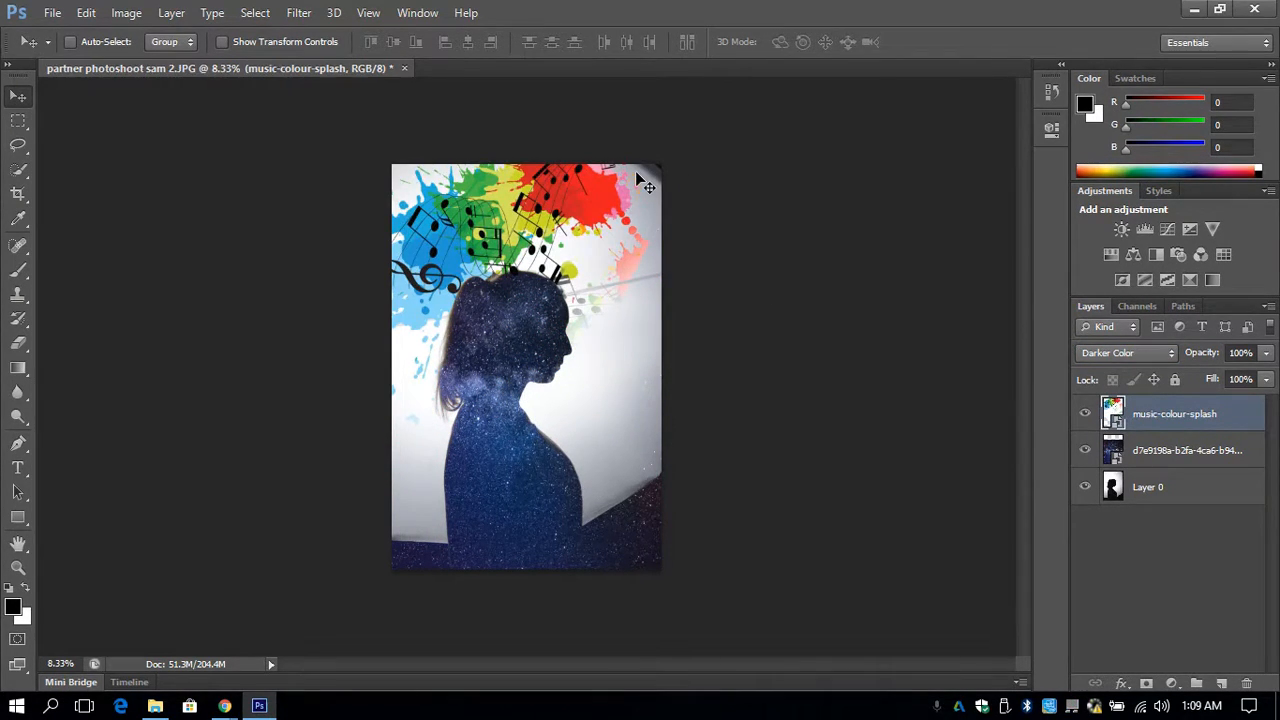
- Place the soccer ball photo from the Downloads folder, enlarge it to about 818%, and position it across the portrait
click(155, 706)
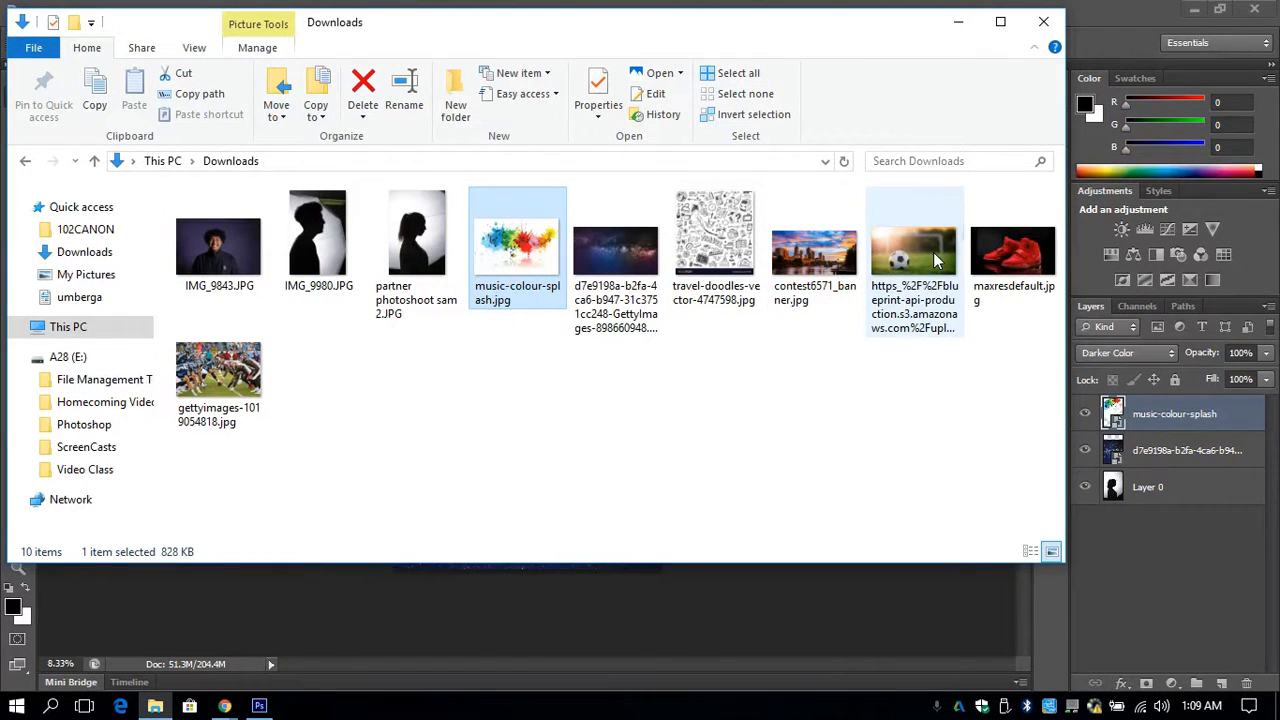
drag(933, 252, 486, 594)
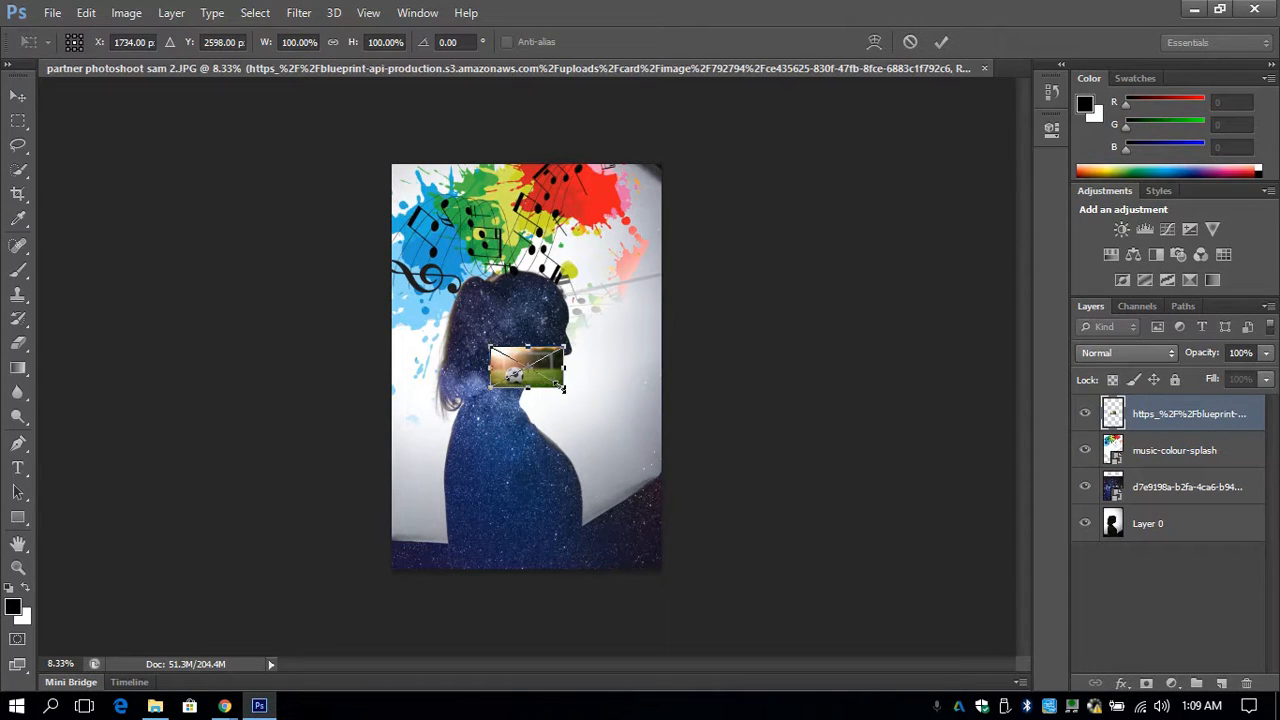
drag(561, 388, 1097, 678)
drag(886, 583, 677, 397)
key(Return)
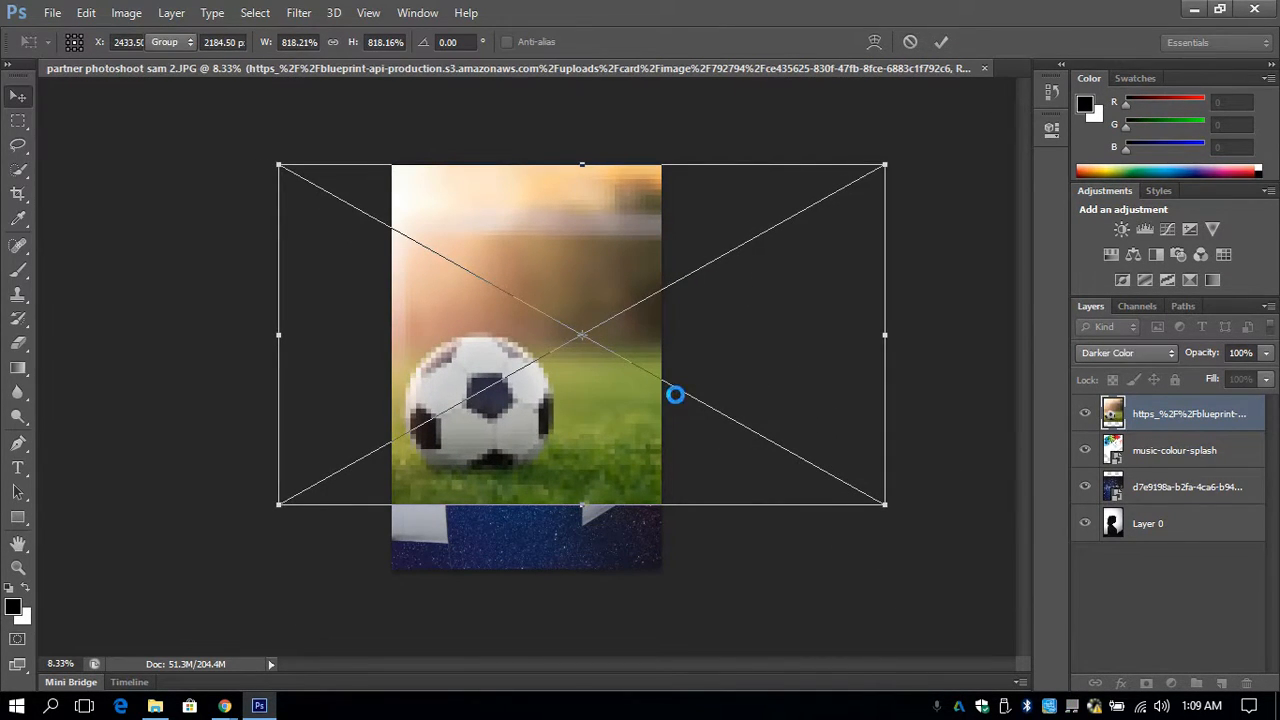
- Set the soccer layer's blend mode to Multiply and shift the image so the ball overlaps the body near the canvas's lower right
drag(563, 377, 665, 426)
click(1148, 353)
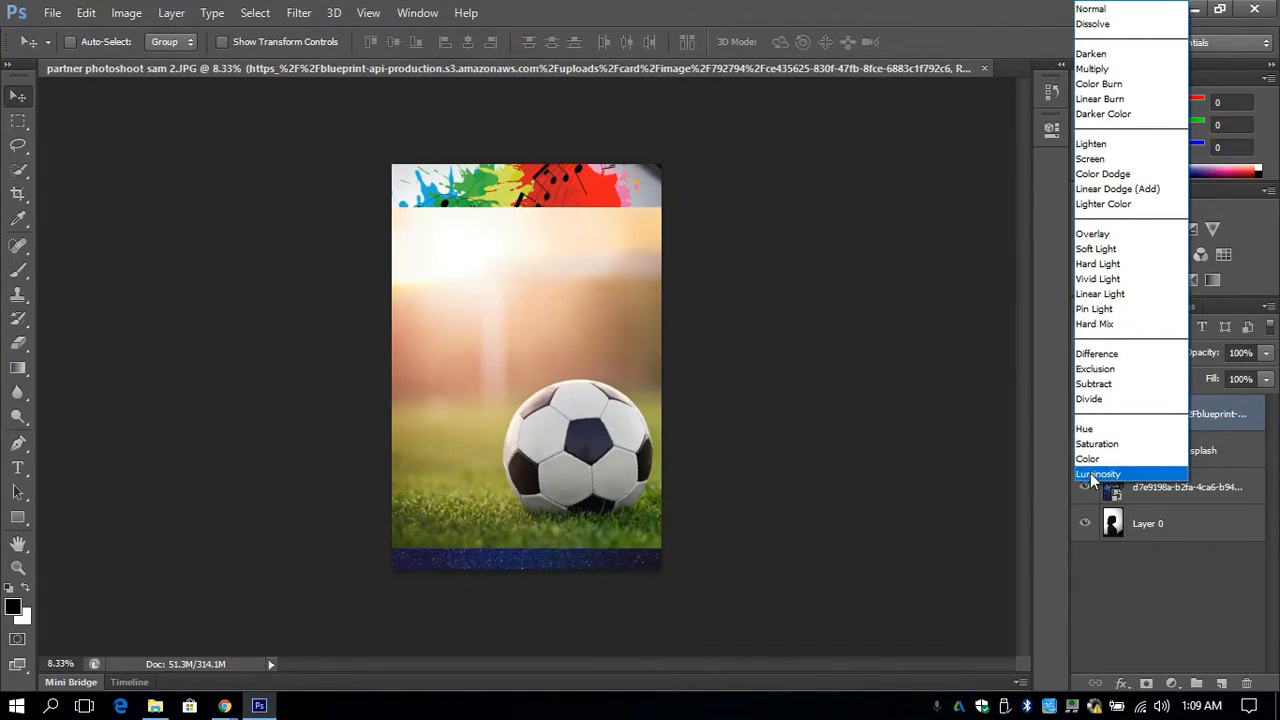
click(1112, 70)
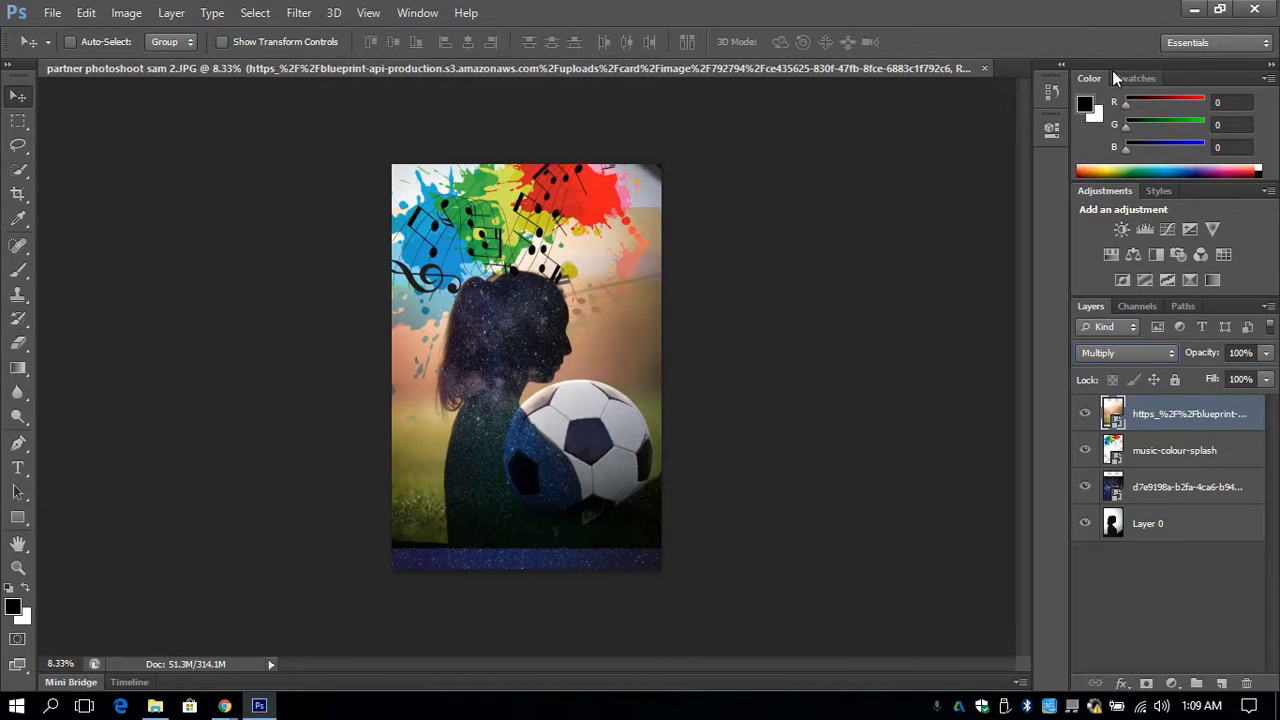
mouse_move(626, 414)
mouse_down()
mouse_move(628, 460)
mouse_move(630, 436)
mouse_up()
drag(630, 439, 629, 437)
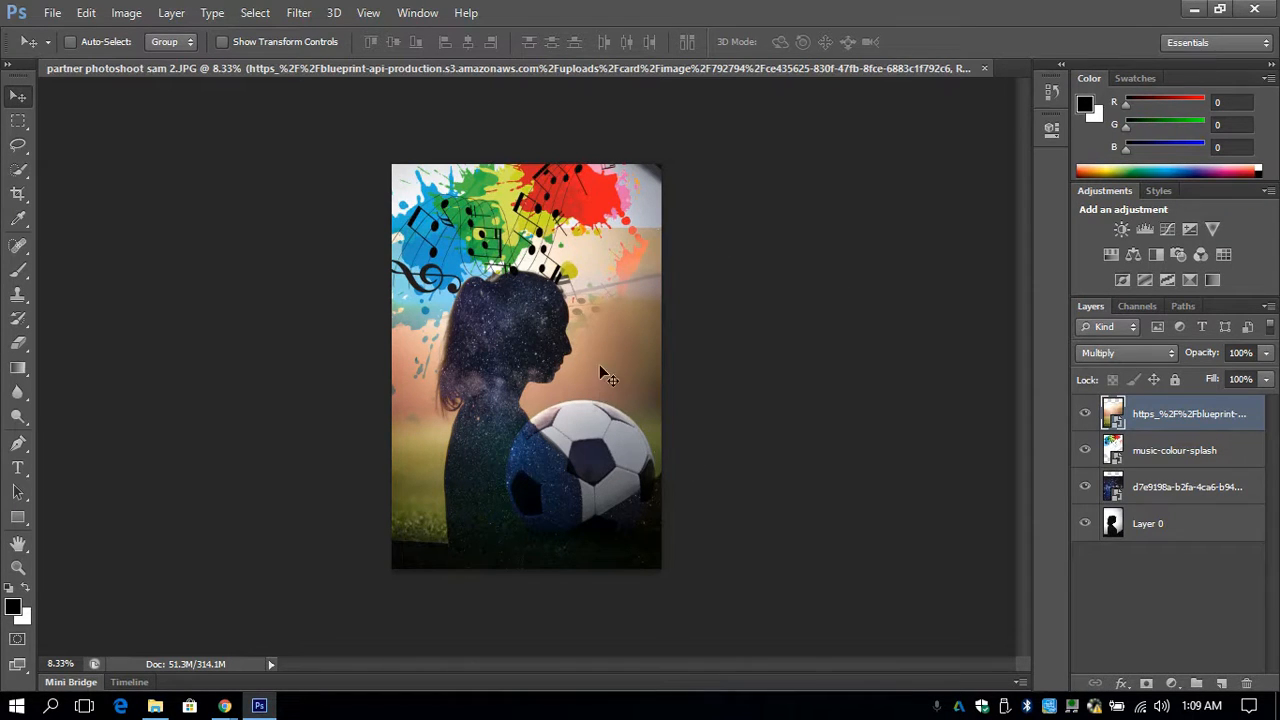
mouse_move(627, 395)
mouse_down()
mouse_move(650, 262)
mouse_move(652, 336)
mouse_move(630, 378)
mouse_move(673, 370)
mouse_move(674, 394)
mouse_move(611, 425)
mouse_move(642, 405)
mouse_up()
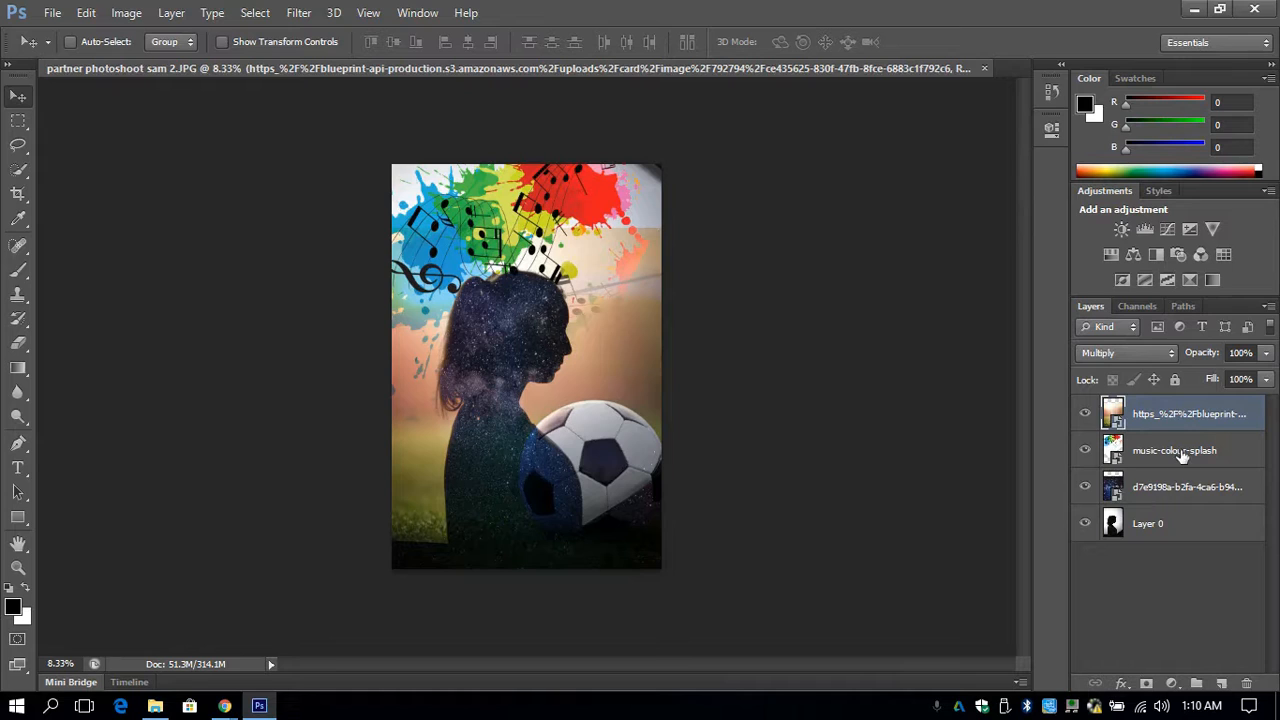
- Add a layer mask to the soccer layer and set up an 825 px brush with black as the foreground colour
click(1147, 685)
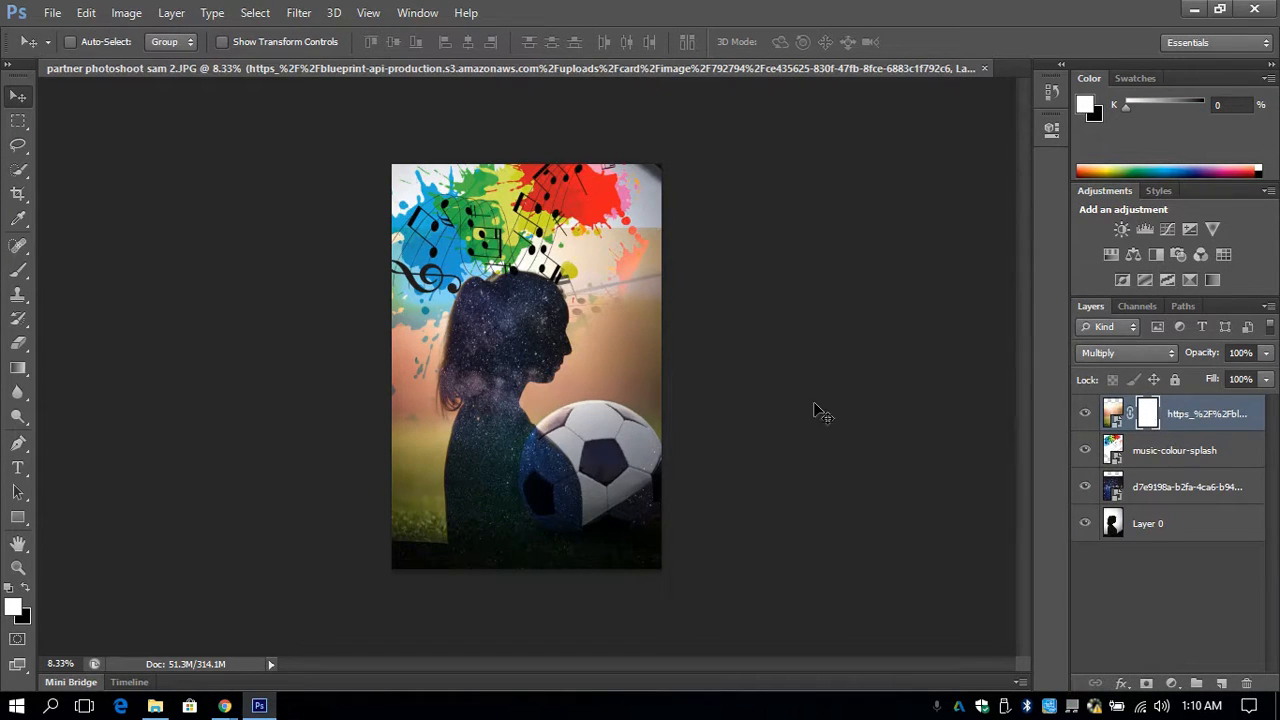
click(18, 270)
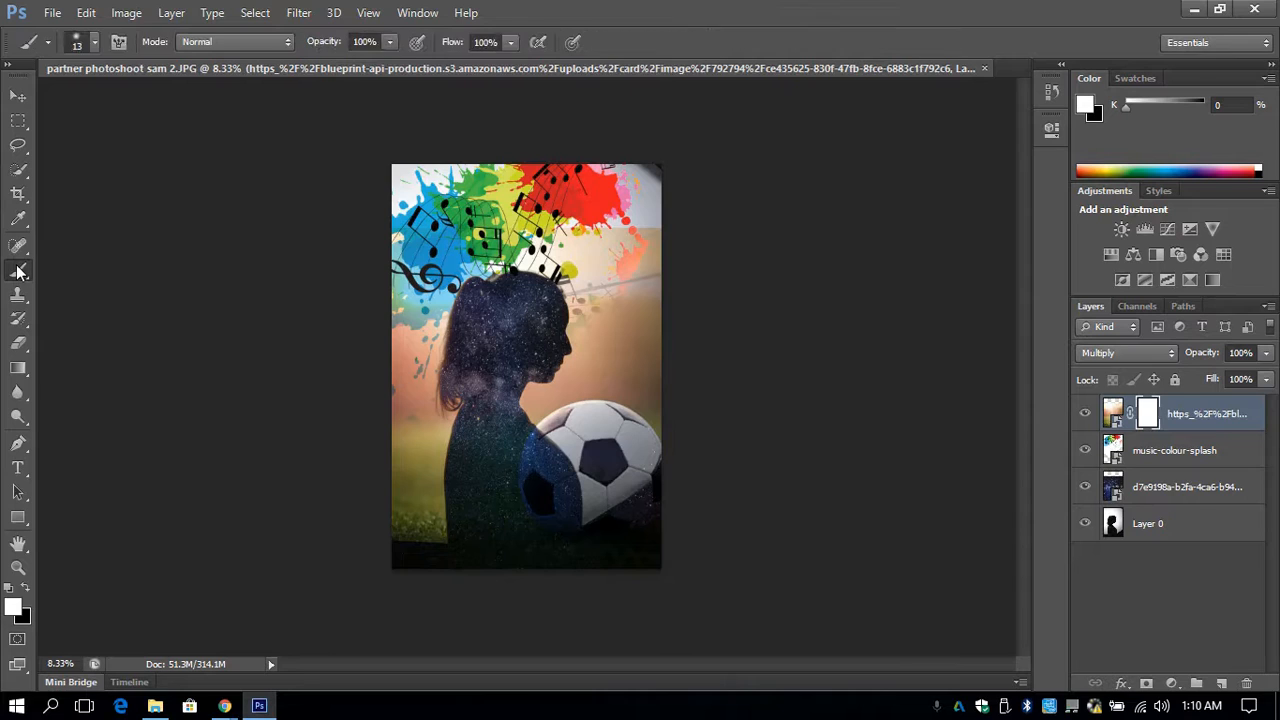
click(96, 42)
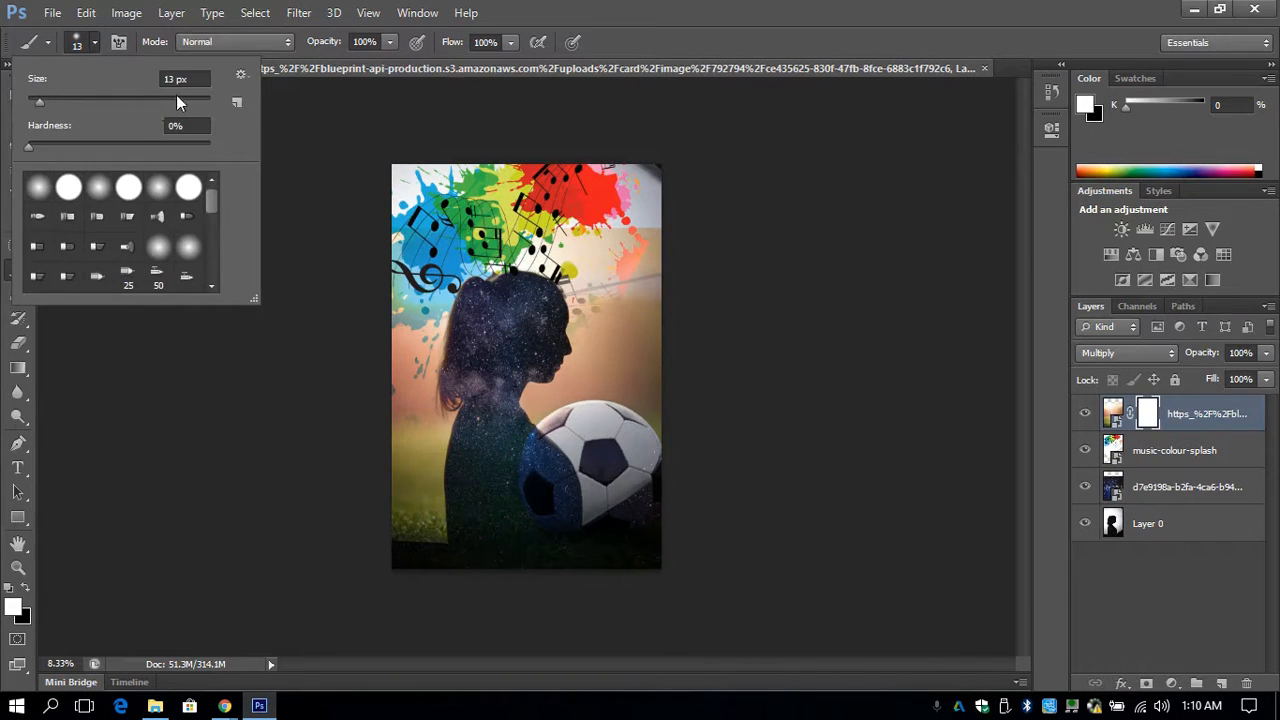
drag(171, 95, 193, 96)
click(89, 42)
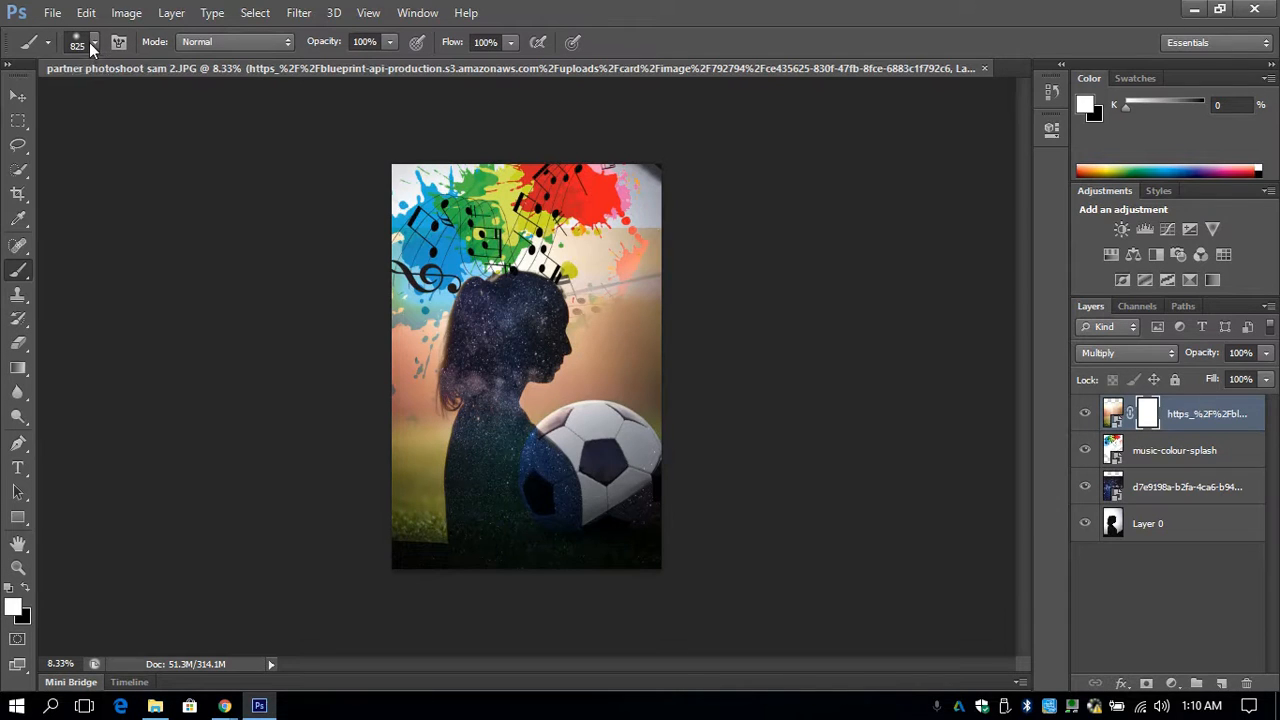
click(26, 583)
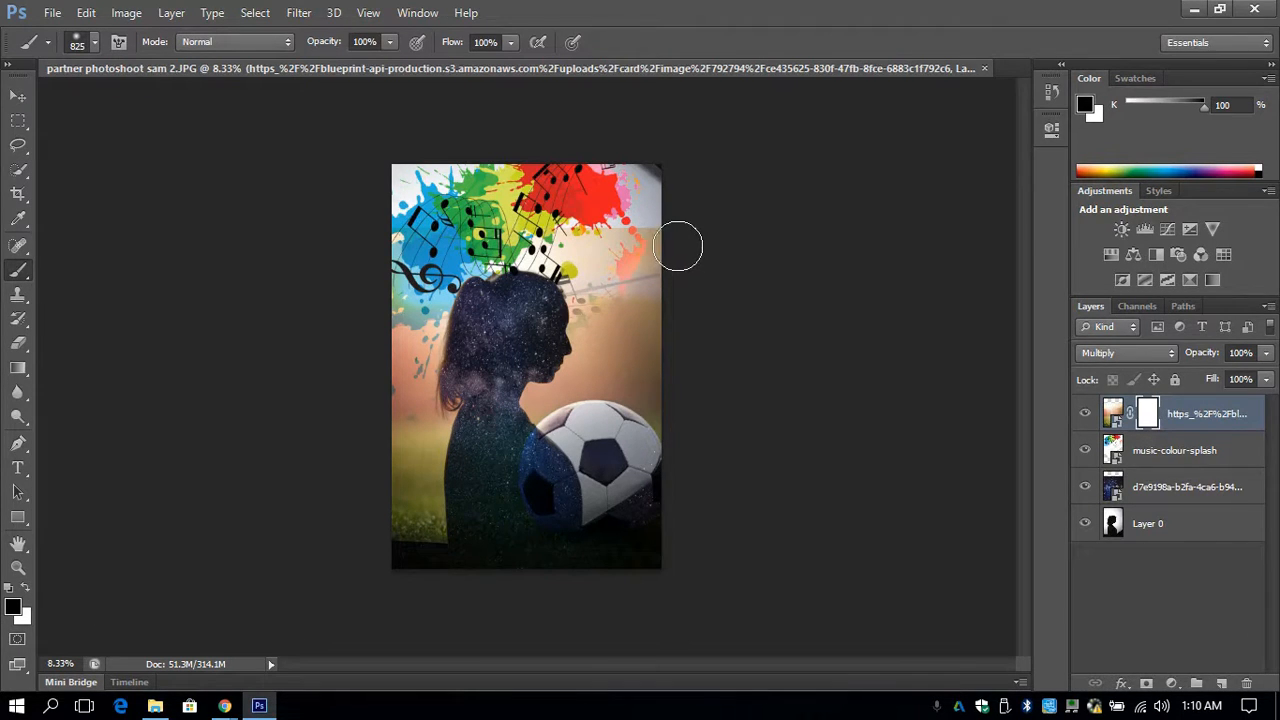
- Paint black on the soccer layer's mask to hide the photo's hard upper edge, and restore the overpainted area beside the face with white
mouse_move(657, 235)
mouse_down()
mouse_move(567, 218)
mouse_move(681, 225)
mouse_move(533, 218)
mouse_move(685, 228)
mouse_up()
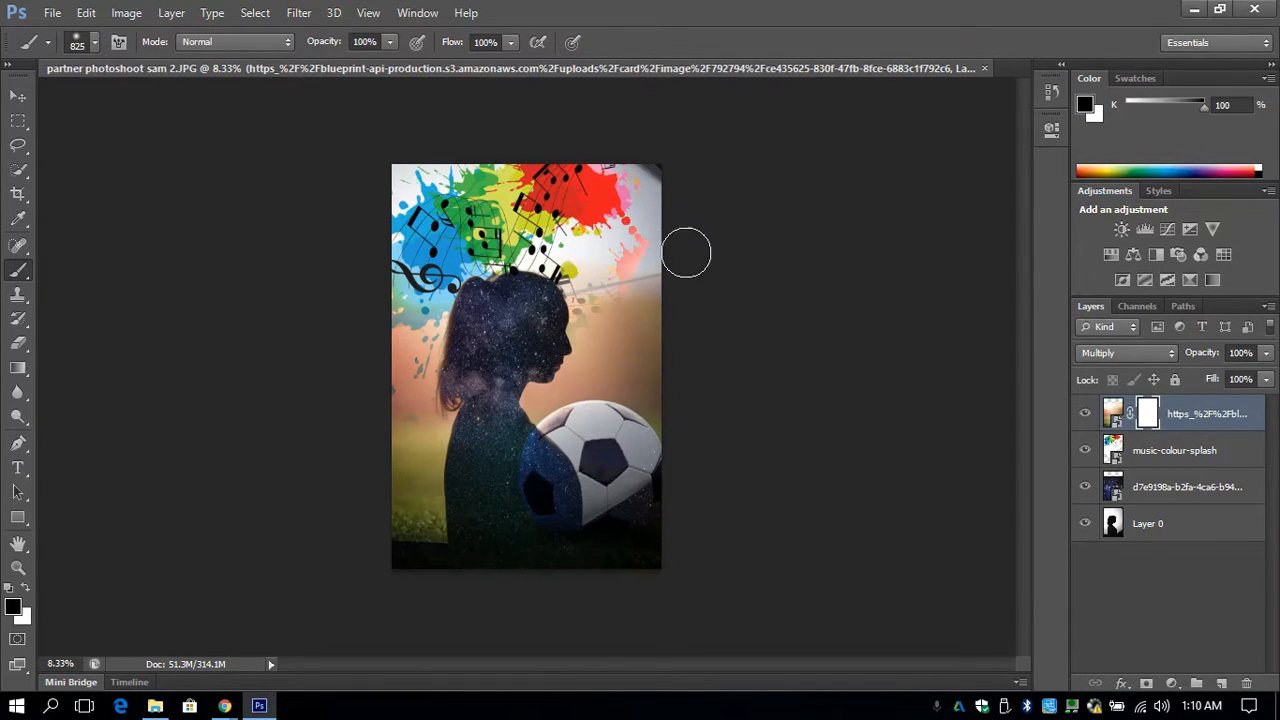
mouse_move(686, 252)
mouse_down()
mouse_move(604, 269)
mouse_move(687, 259)
mouse_move(659, 268)
mouse_move(683, 285)
mouse_move(622, 295)
mouse_move(668, 298)
mouse_move(672, 320)
mouse_move(628, 334)
mouse_move(703, 335)
mouse_up()
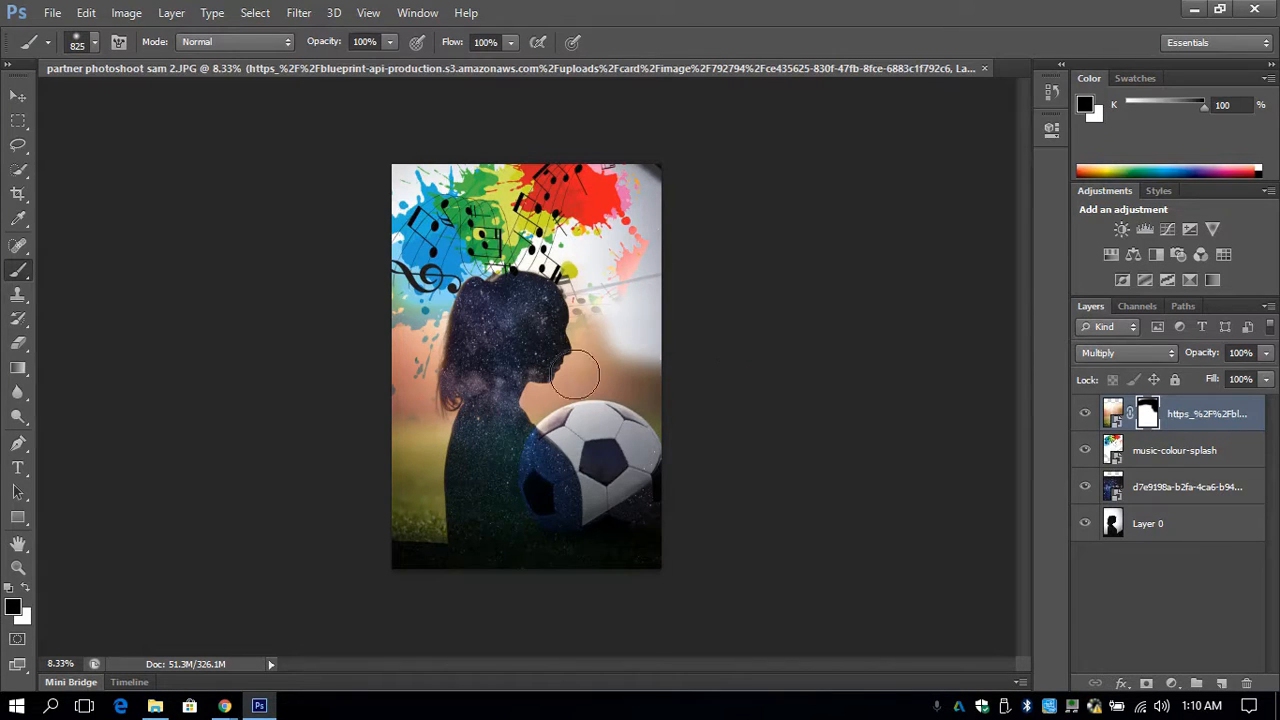
click(25, 592)
mouse_move(674, 300)
mouse_down()
mouse_move(622, 353)
mouse_move(595, 350)
mouse_move(685, 349)
mouse_move(619, 331)
mouse_move(675, 354)
mouse_move(652, 358)
mouse_move(637, 344)
mouse_move(668, 319)
mouse_move(550, 317)
mouse_move(732, 321)
mouse_move(545, 317)
mouse_move(622, 320)
mouse_up()
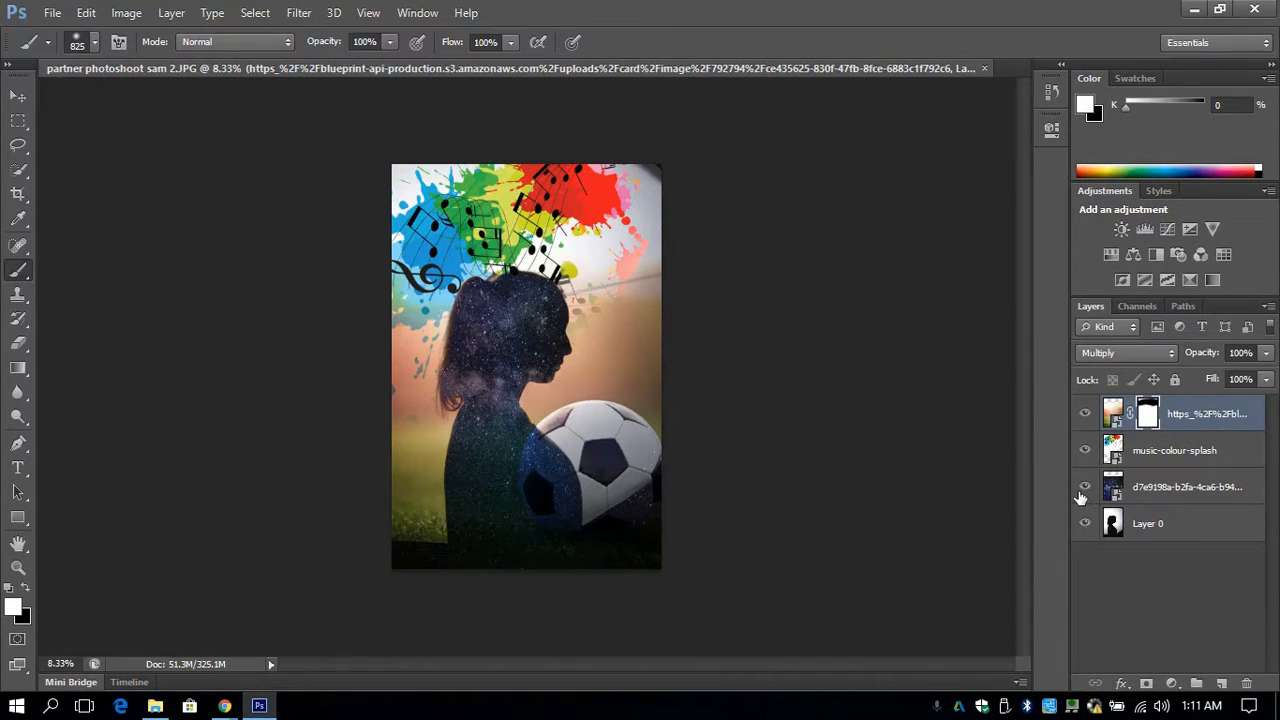
- Hide the soccer, music-colour-splash and galaxy layers and add a layer mask to Layer 0
drag(1085, 487, 1087, 413)
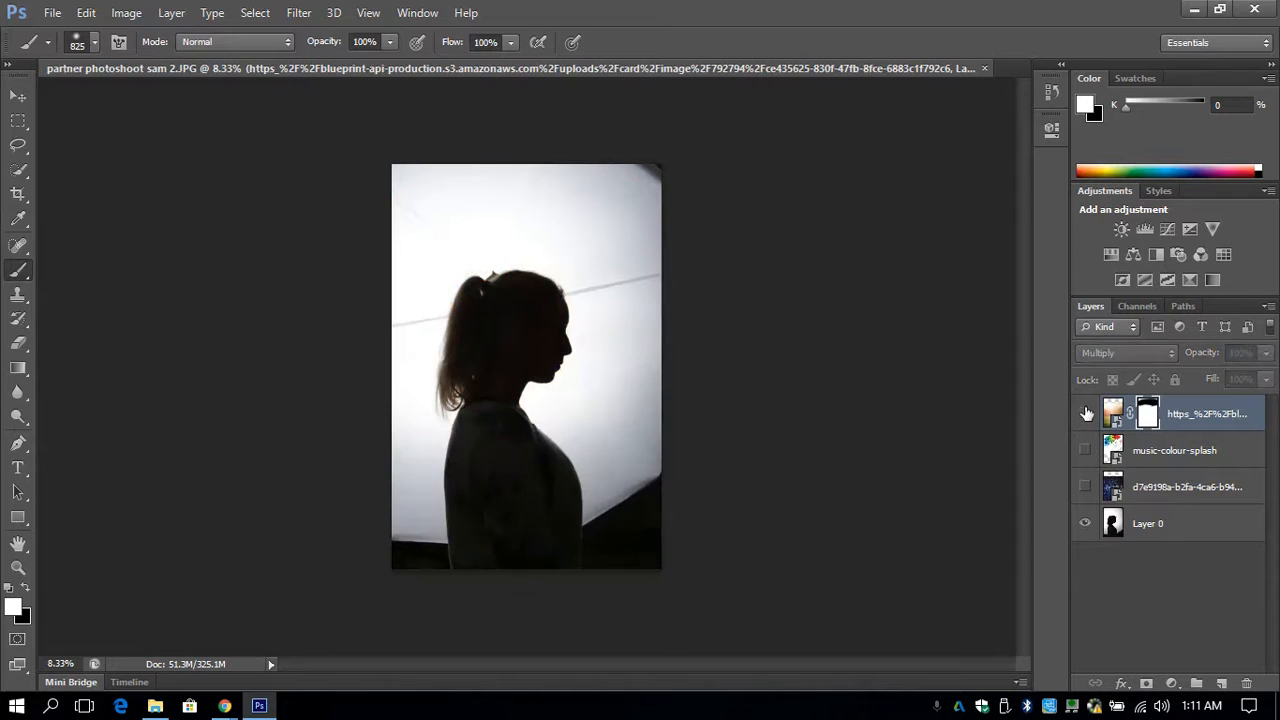
click(1160, 525)
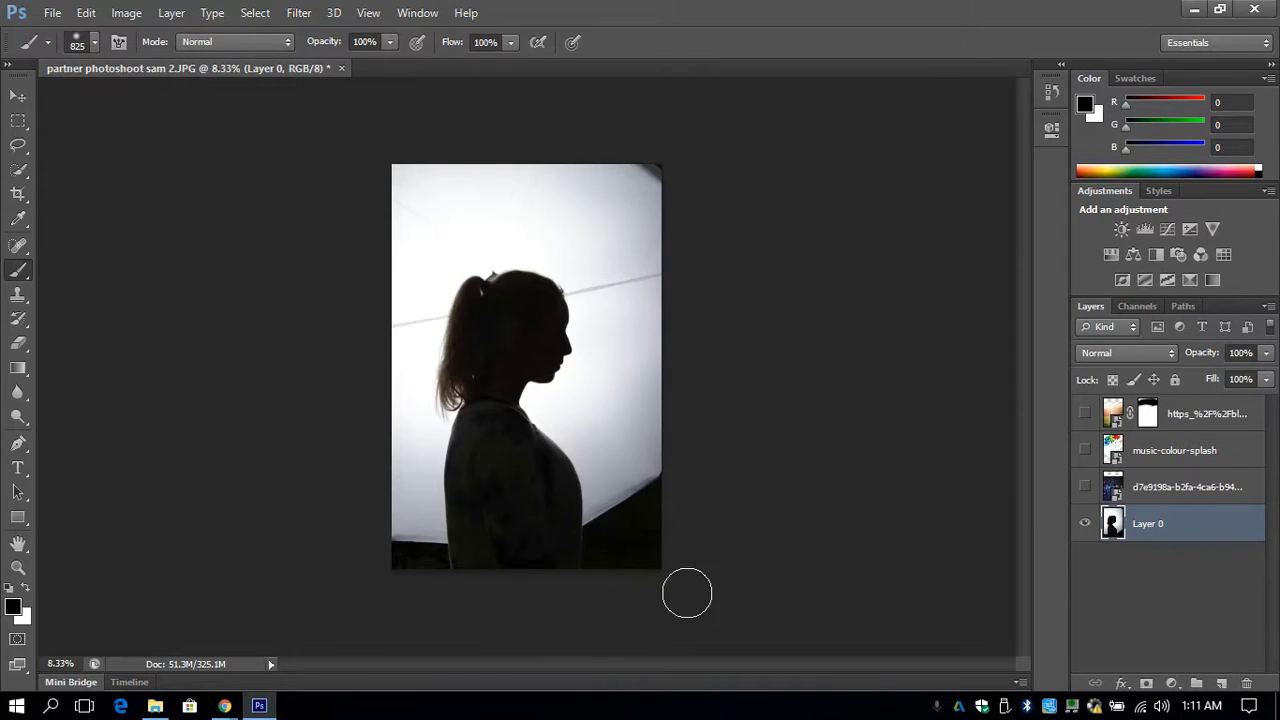
click(1147, 683)
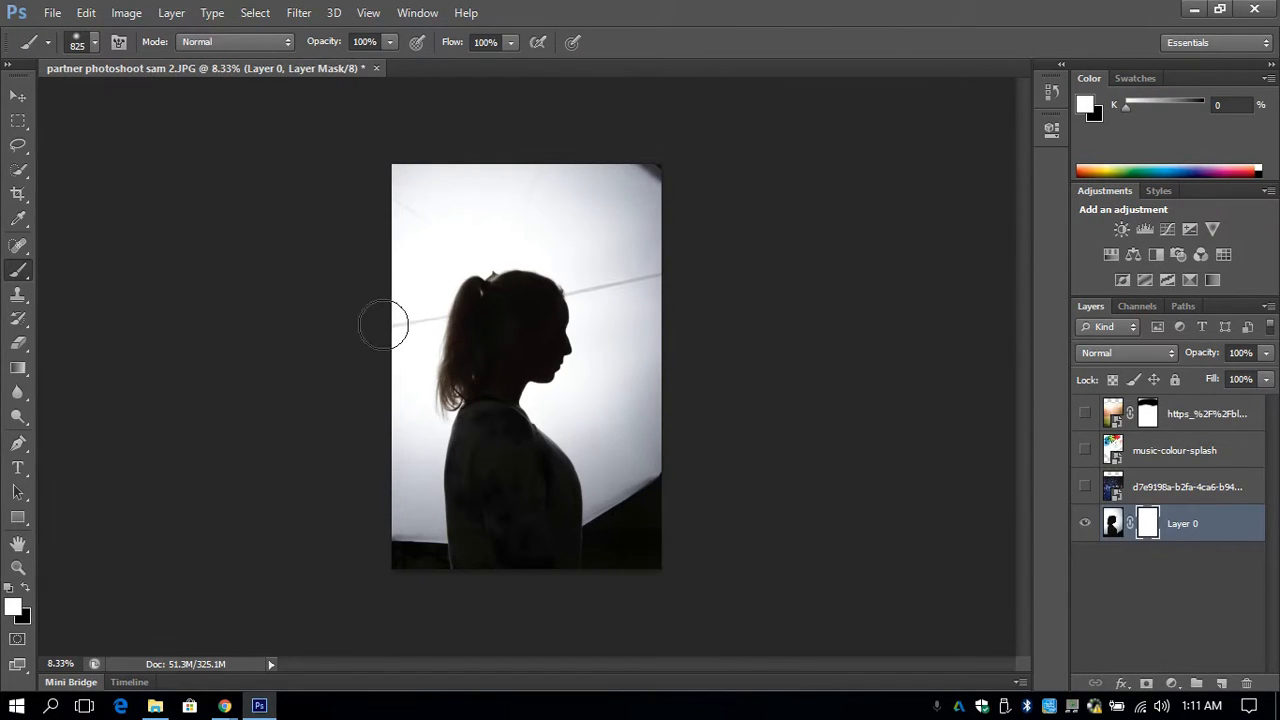
- Select the entire background around the silhouette on Layer 0 with the Quick Selection tool, including the dark lower corners
click(20, 175)
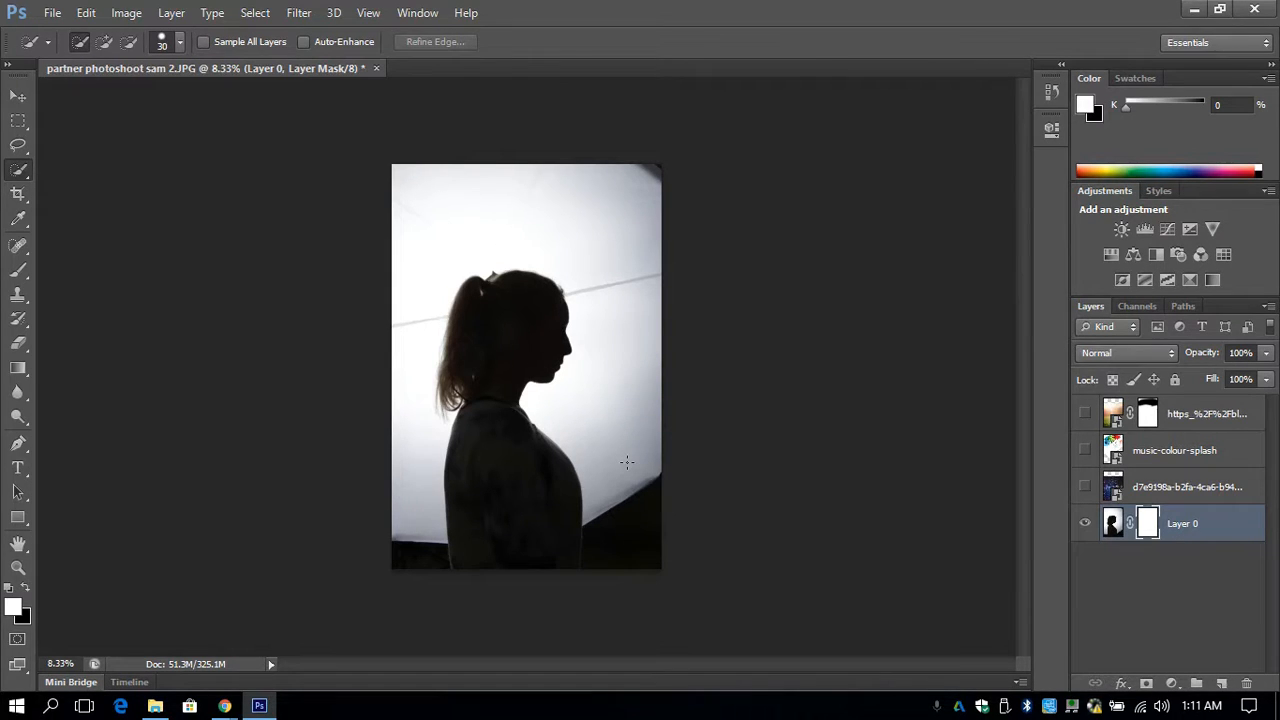
drag(633, 408, 639, 326)
mouse_move(635, 229)
mouse_down()
mouse_move(606, 173)
mouse_move(510, 173)
mouse_up()
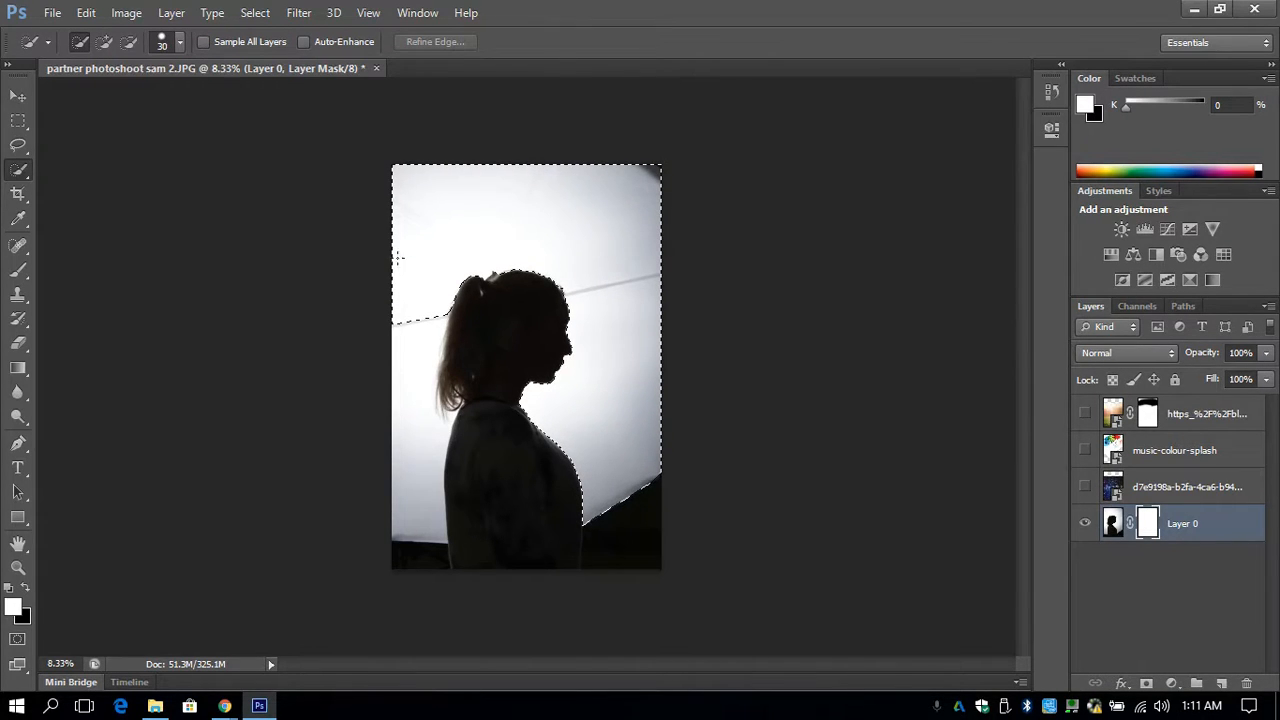
drag(405, 338, 400, 475)
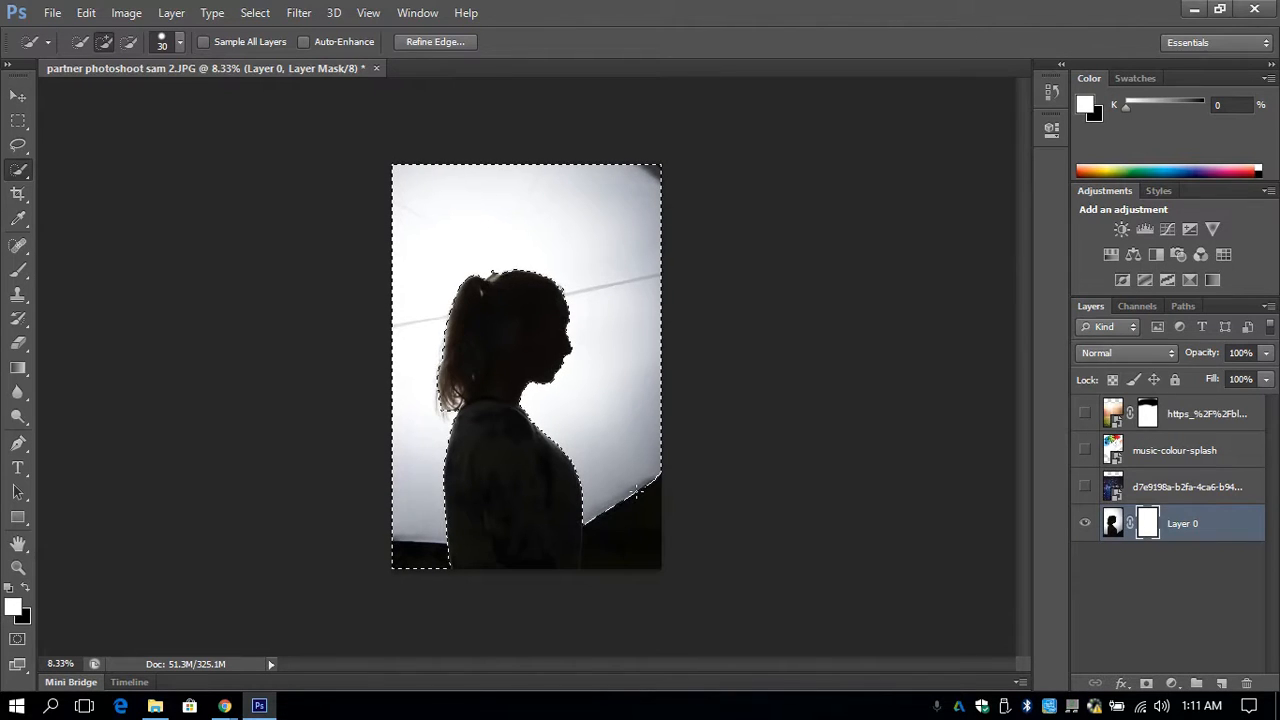
key(alt)
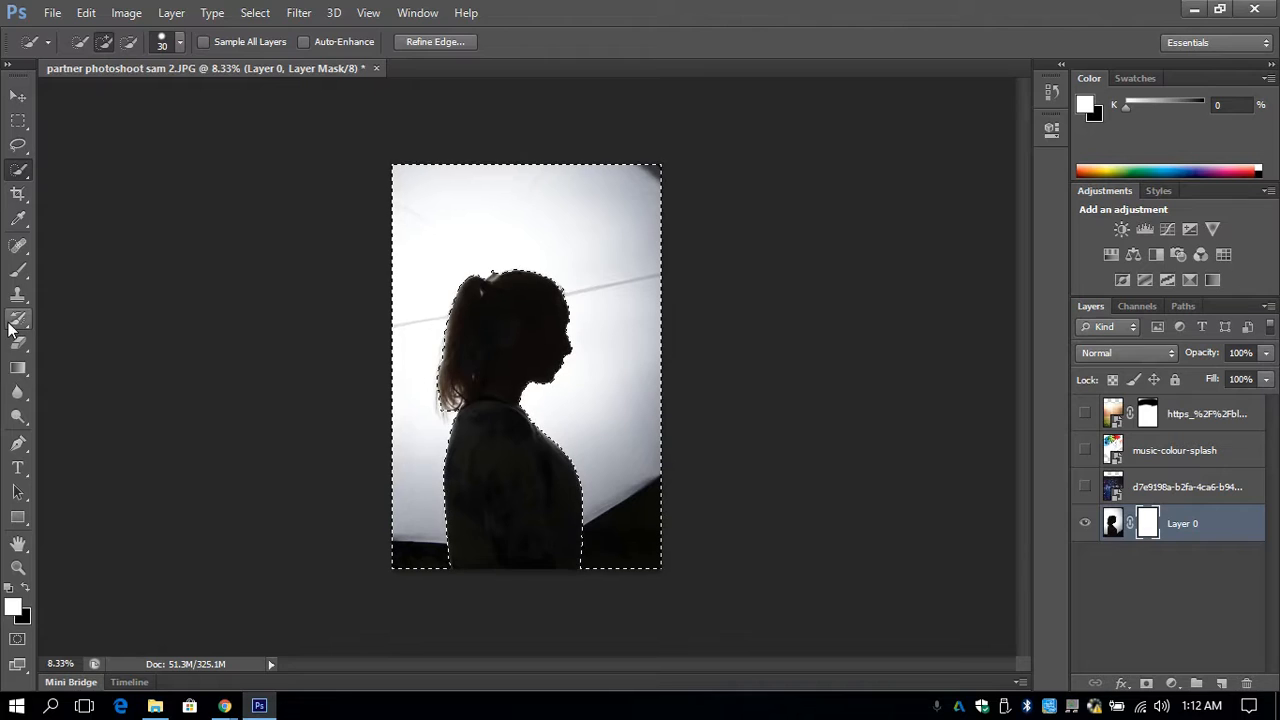
- Paint the selected background black on Layer 0's mask so only the silhouette remains, and clear the selection
click(16, 273)
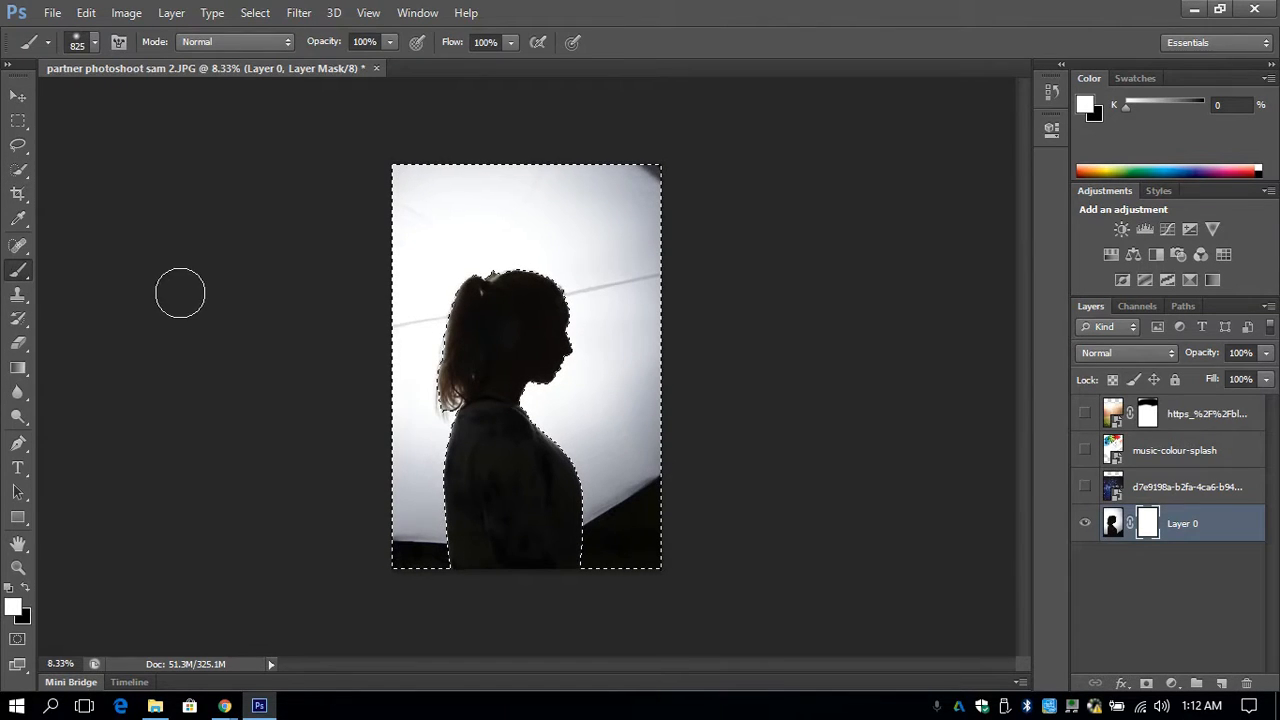
click(26, 589)
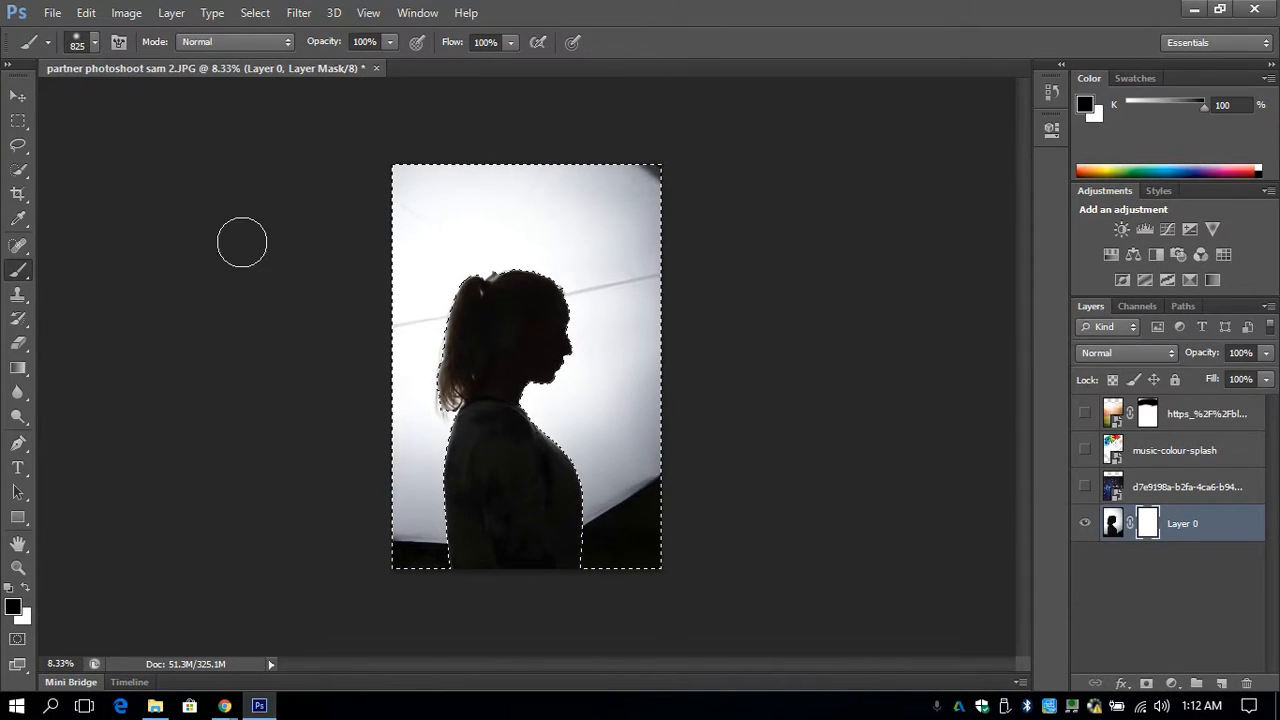
mouse_move(415, 220)
mouse_down()
mouse_move(308, 217)
mouse_move(414, 274)
mouse_move(289, 320)
mouse_move(584, 376)
mouse_up()
mouse_move(390, 360)
mouse_down()
mouse_move(360, 422)
mouse_move(307, 451)
mouse_move(278, 498)
mouse_move(251, 484)
mouse_move(262, 531)
mouse_move(330, 587)
mouse_move(273, 583)
mouse_move(333, 577)
mouse_up()
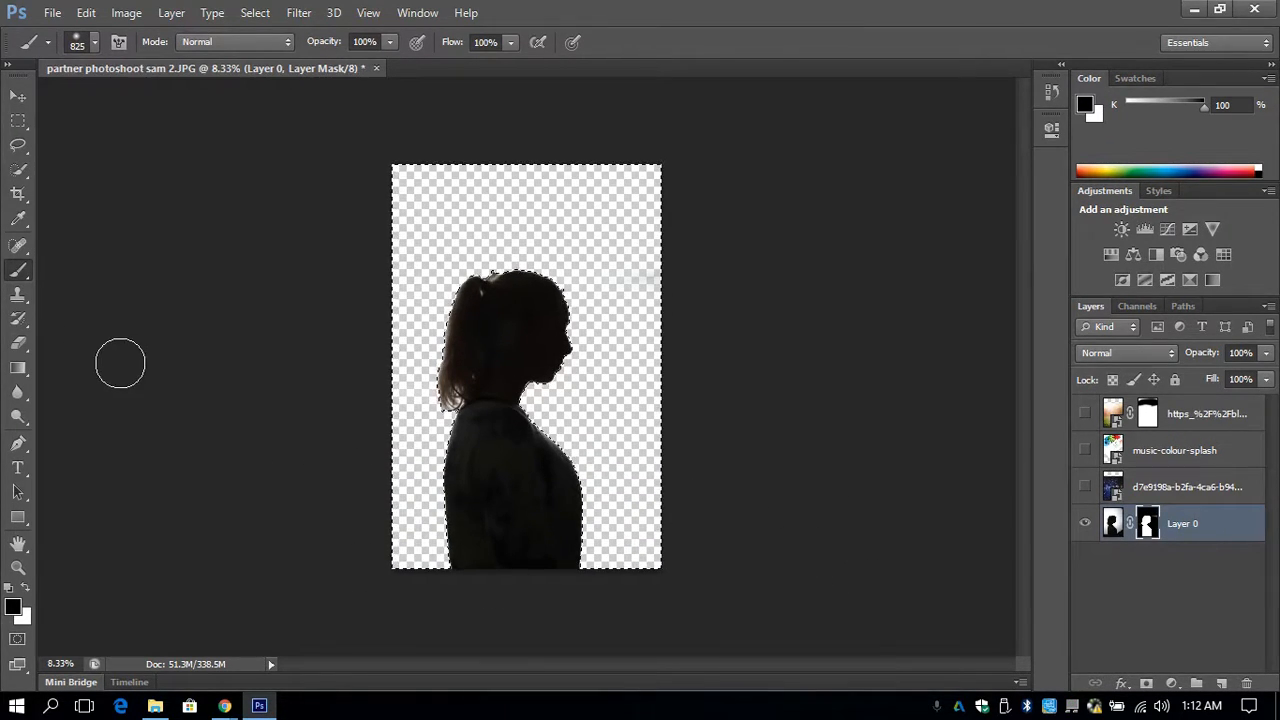
click(18, 120)
click(491, 377)
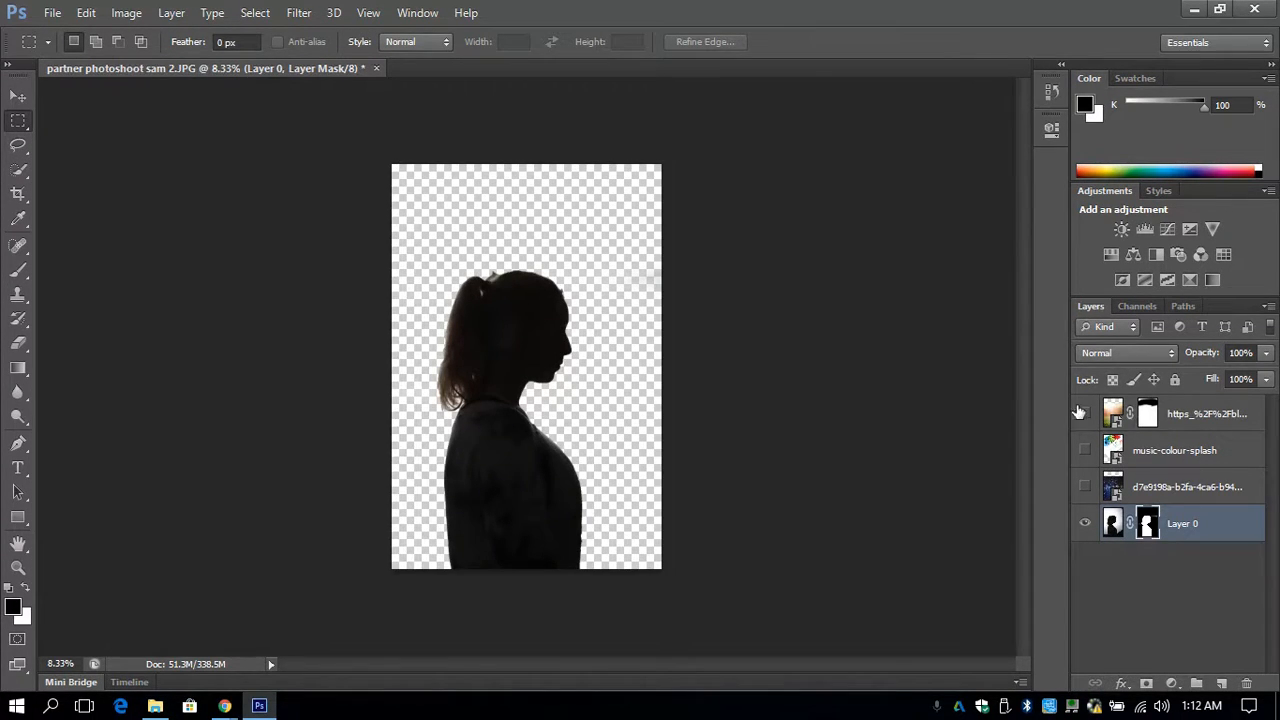
- Preview the galaxy, music-colour-splash and soccer layers over the cut-out silhouette, and hide all three again
click(1085, 487)
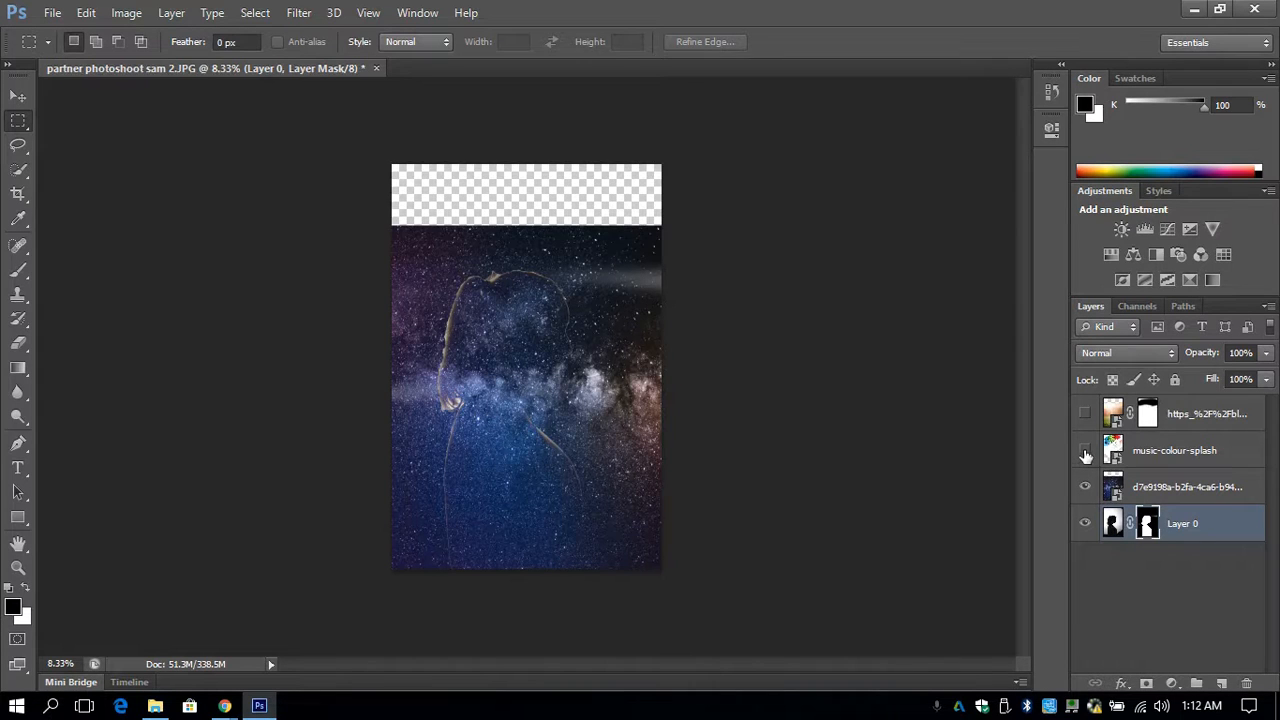
click(1085, 451)
click(1085, 415)
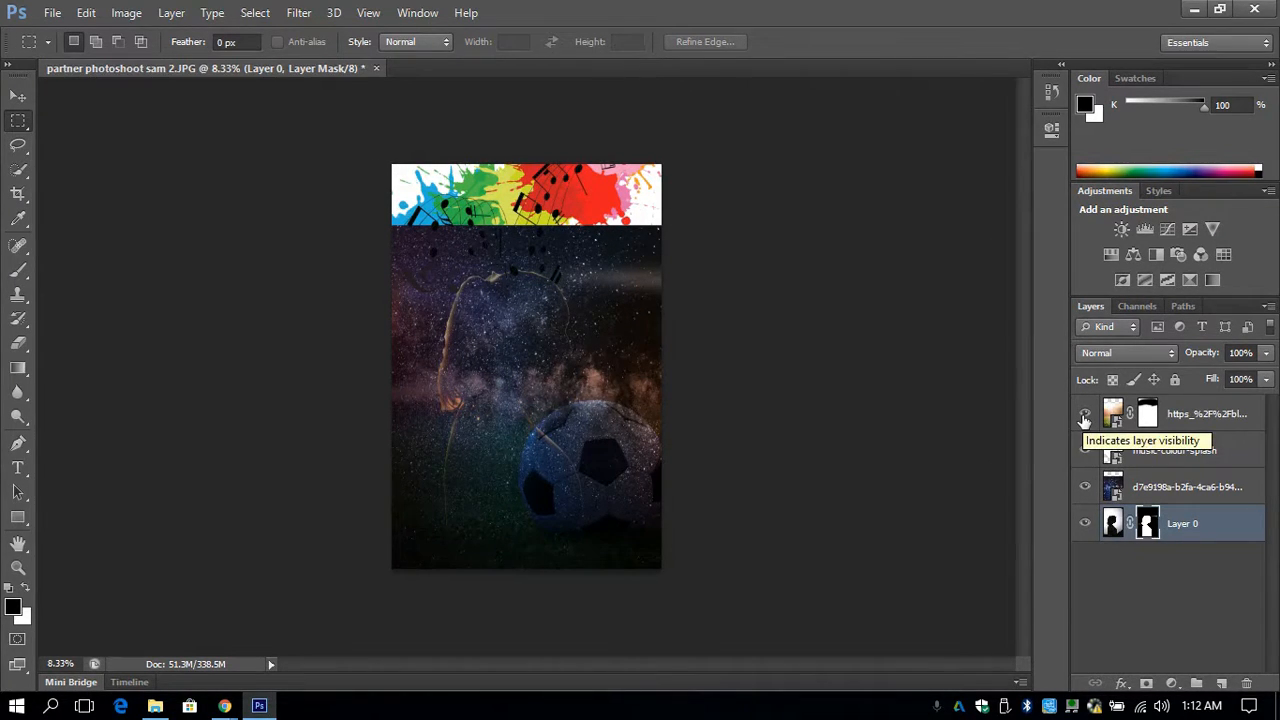
click(1085, 415)
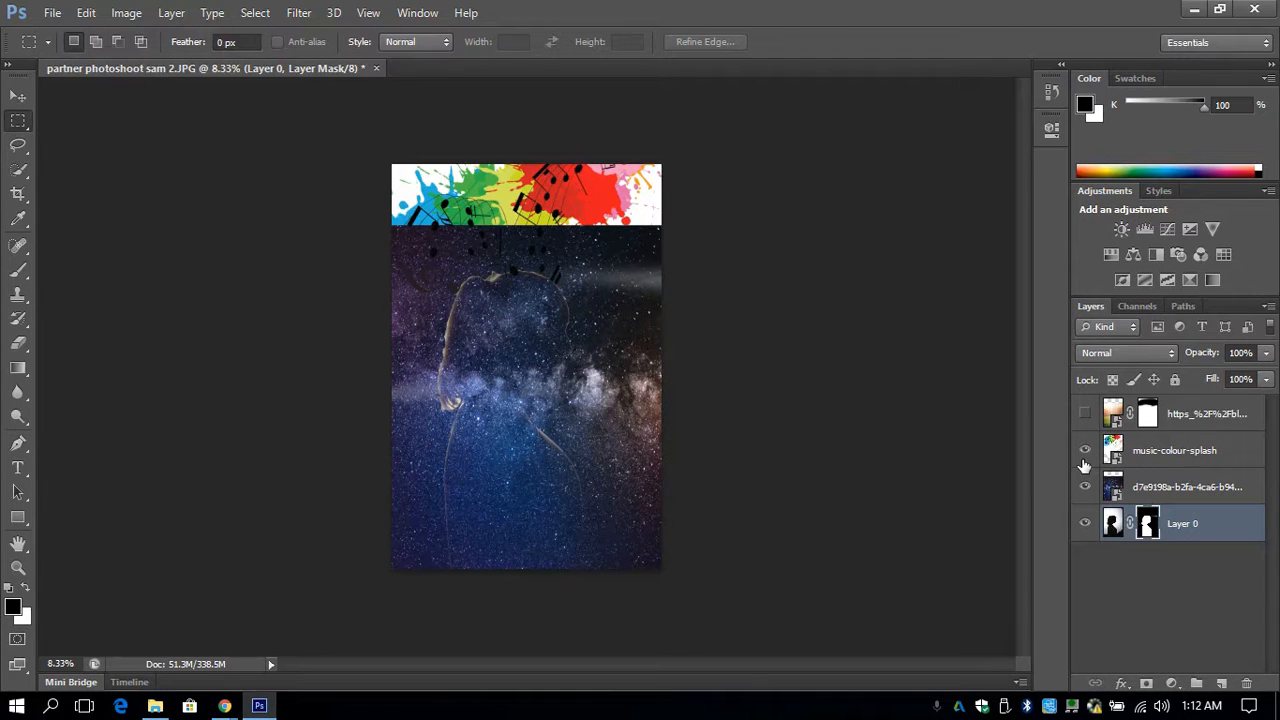
click(1085, 463)
click(1085, 487)
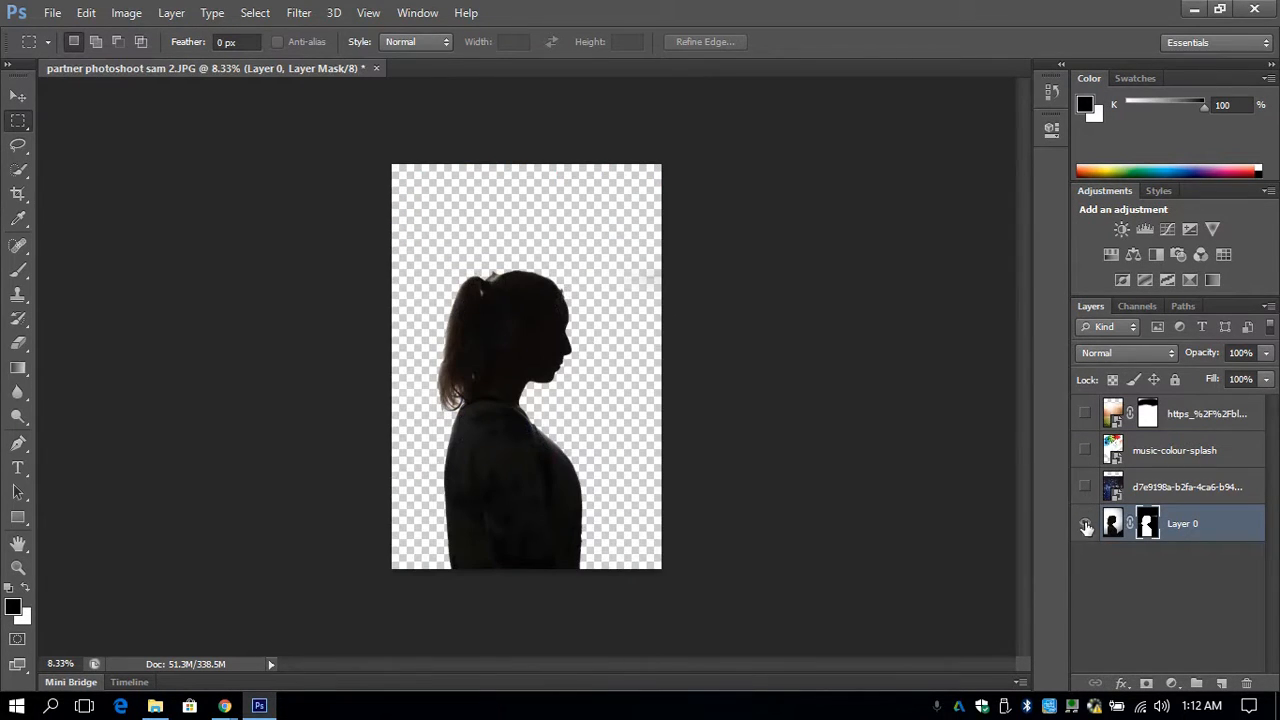
- Disable Layer 0's mask and show the galaxy, music-colour-splash and soccer layers
right_click(1155, 533)
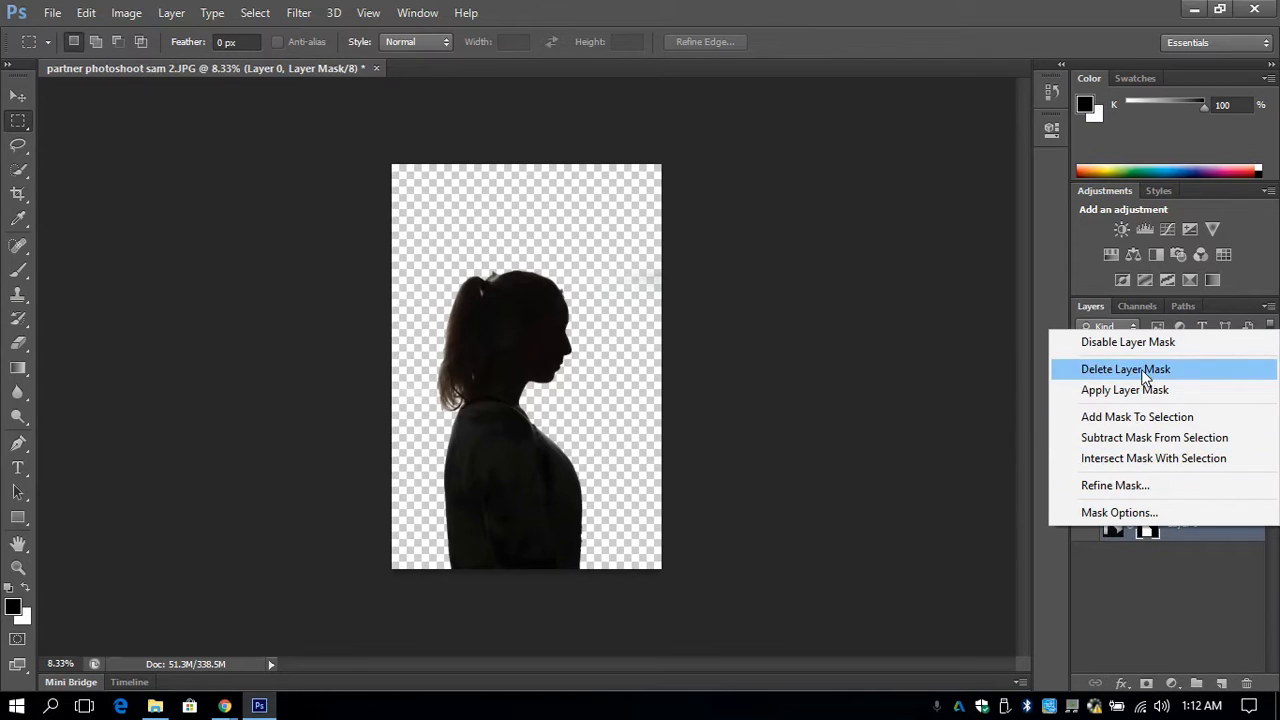
click(1136, 571)
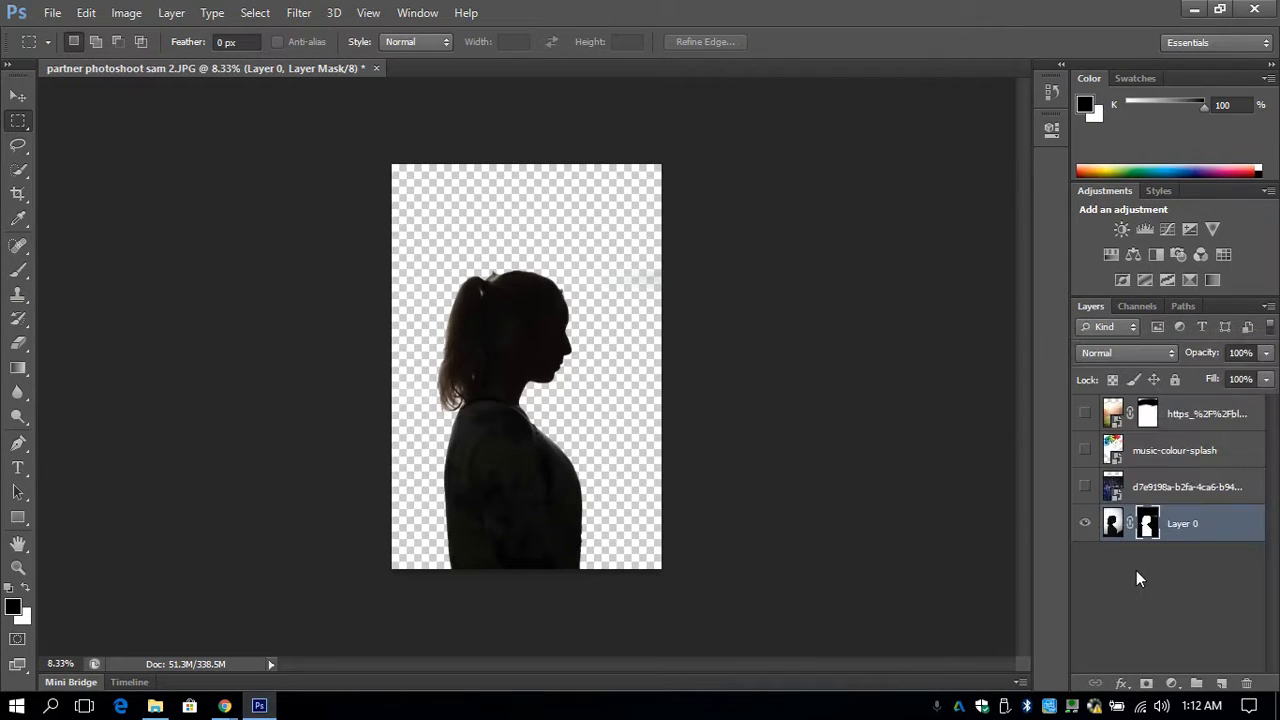
right_click(1152, 517)
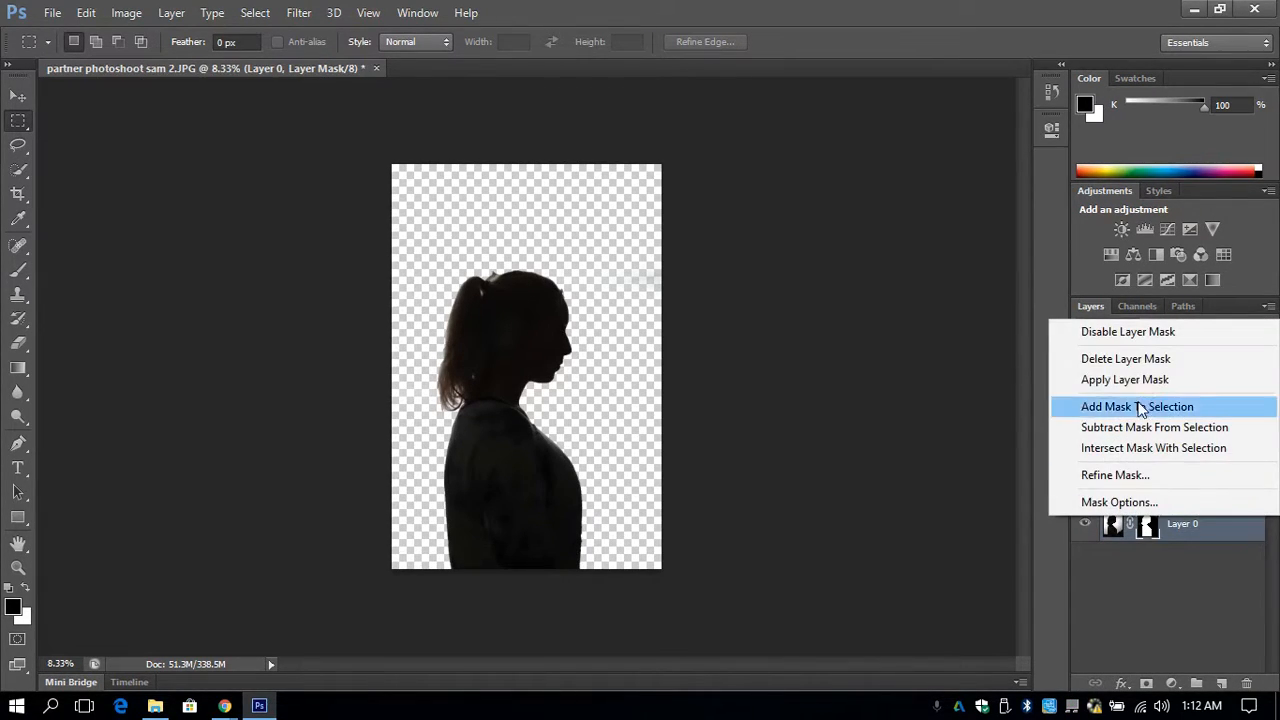
click(1136, 332)
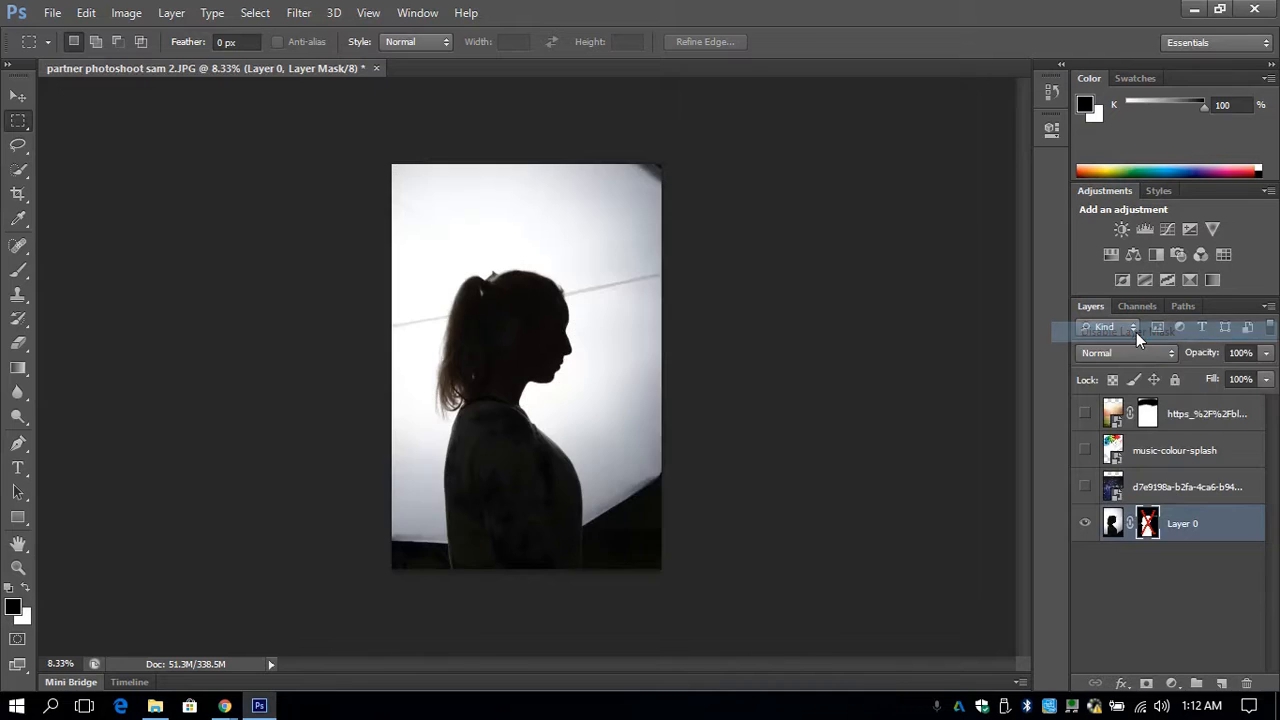
click(1085, 488)
click(1085, 450)
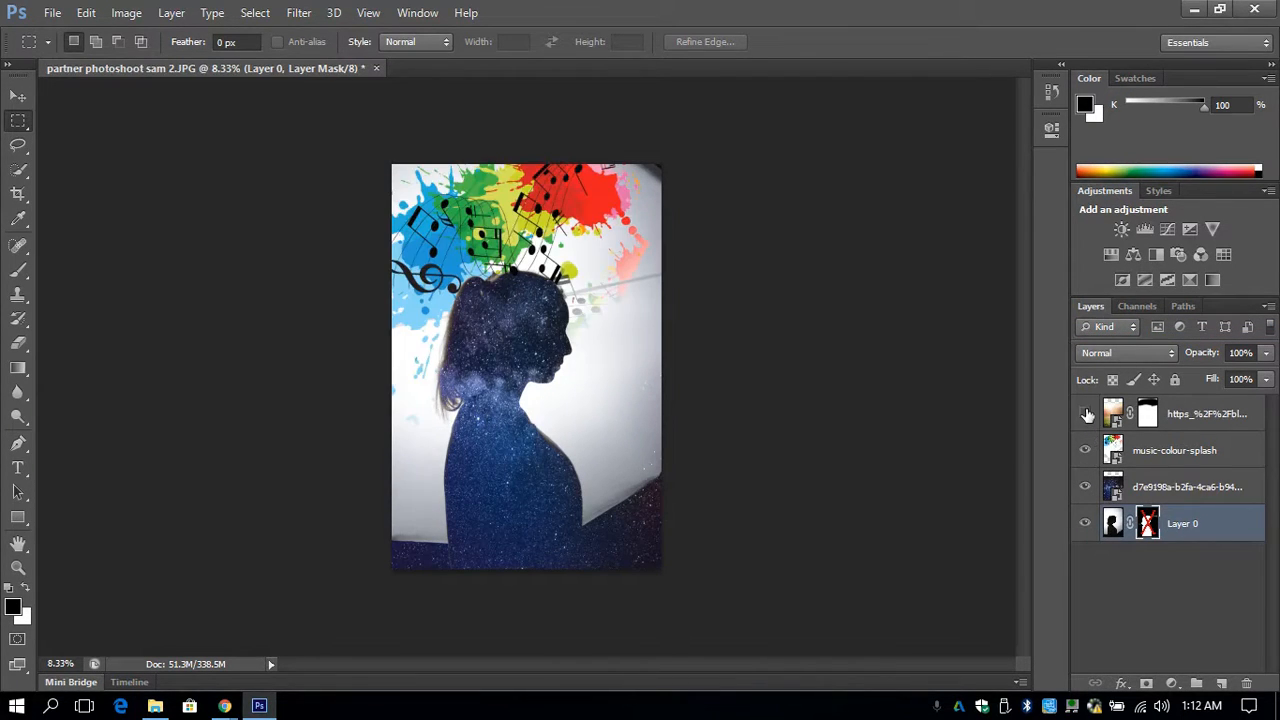
click(1086, 414)
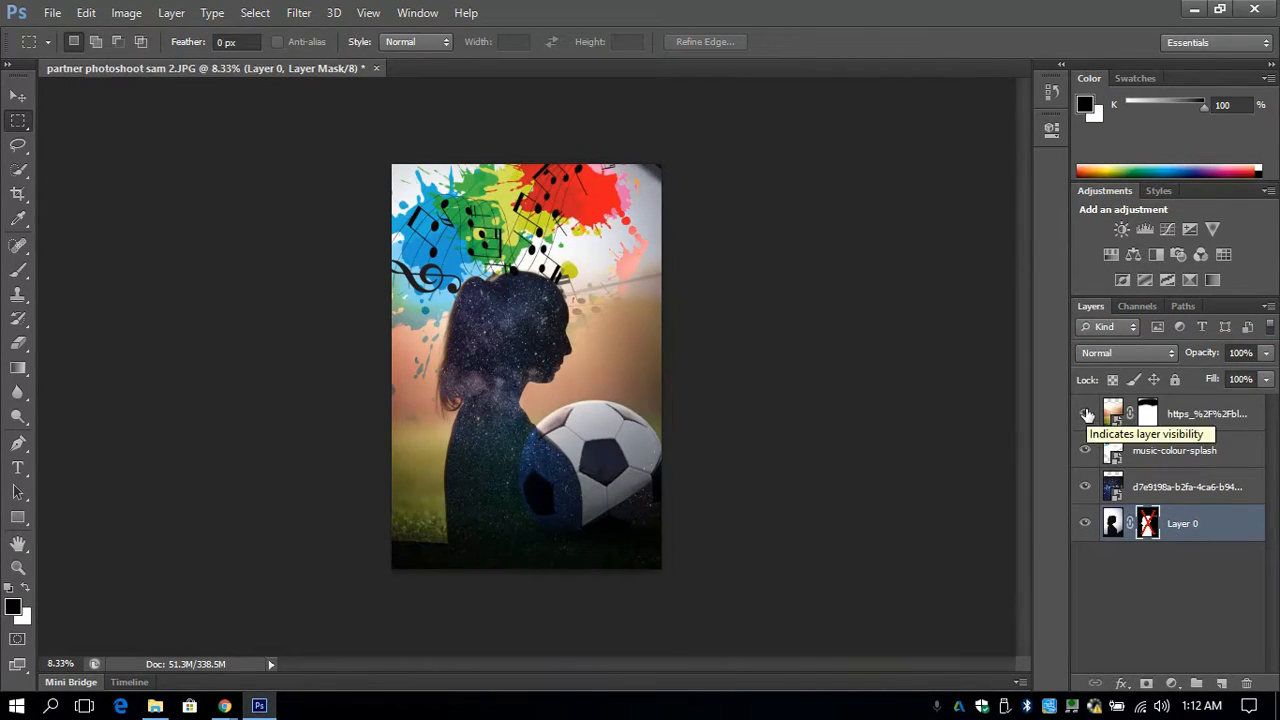
- Re-enable the mask on Layer 0 to check the composite, and delete that mask
shift+click(1151, 529)
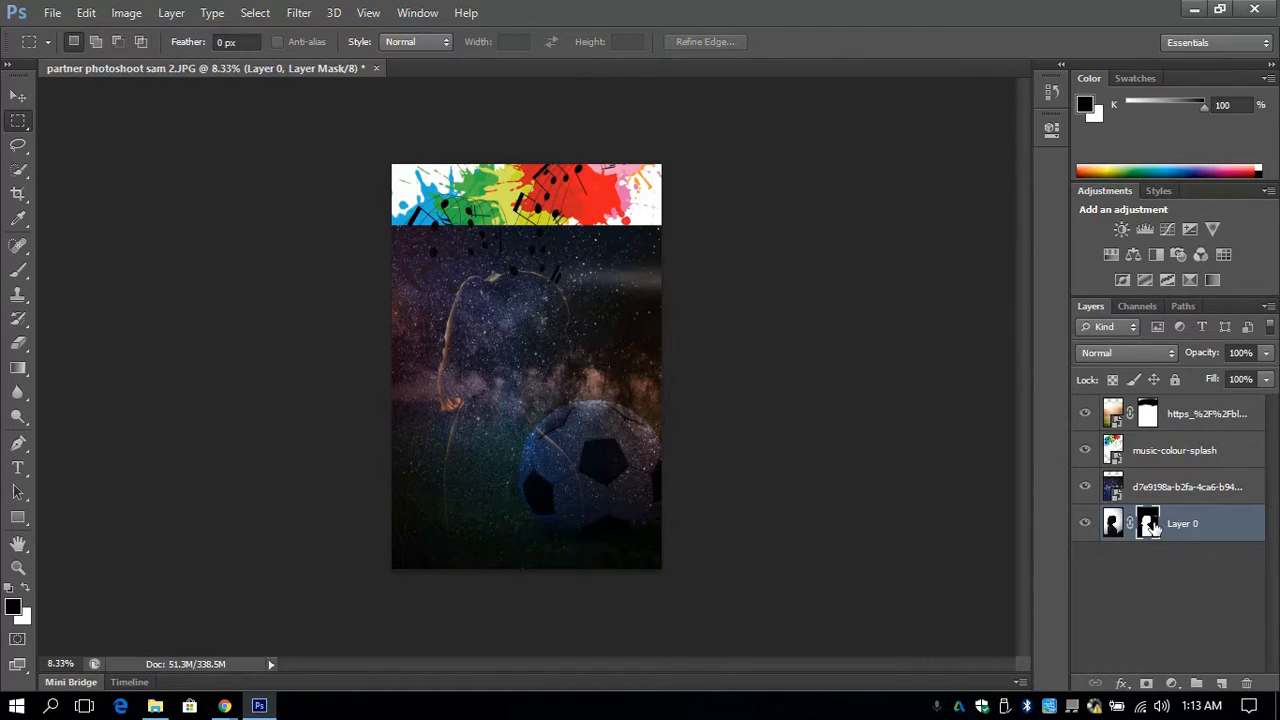
right_click(1151, 529)
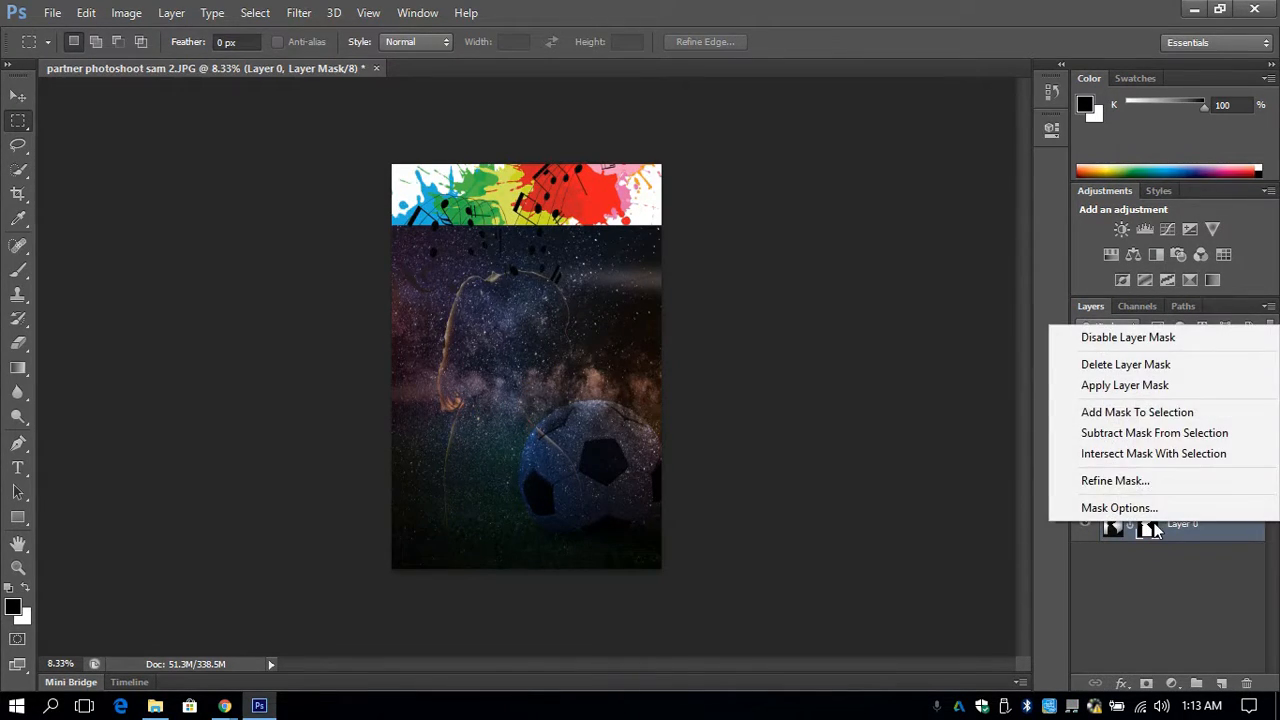
click(1138, 364)
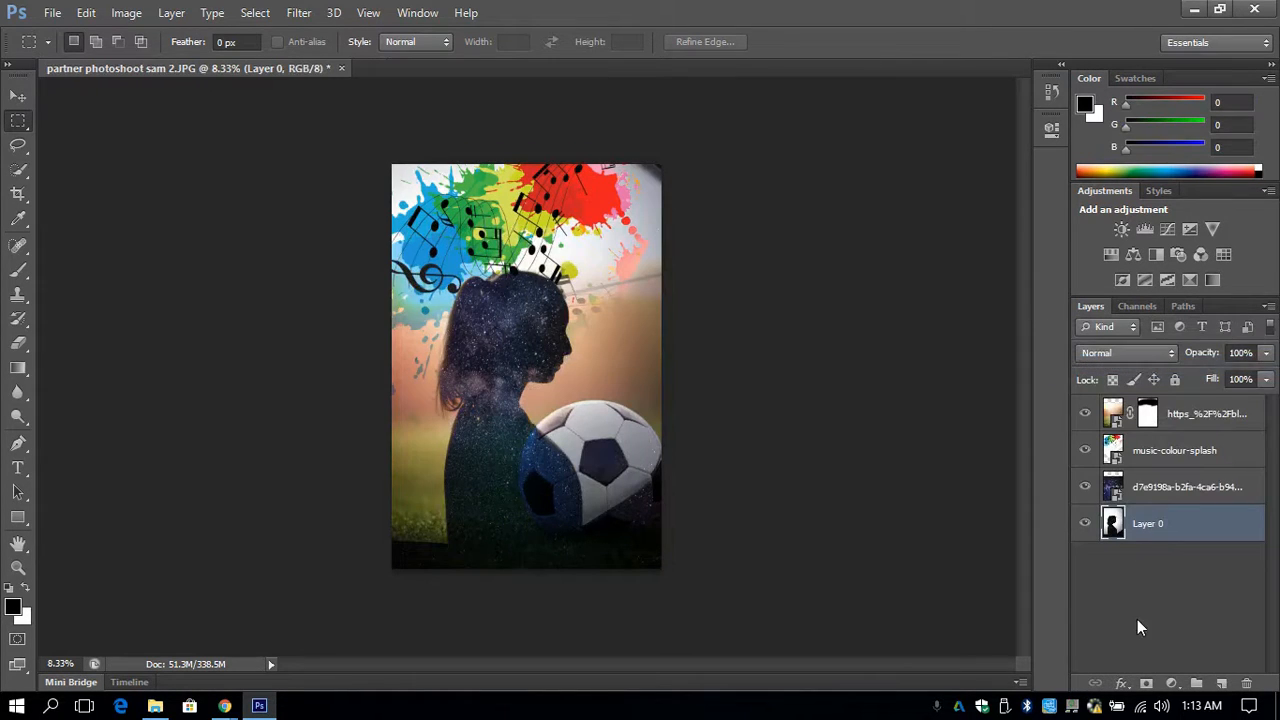
- Add a new layer mask to Layer 0 and paint black over the canvas's upper-right corner and top edge to hide the dark corner
click(1145, 683)
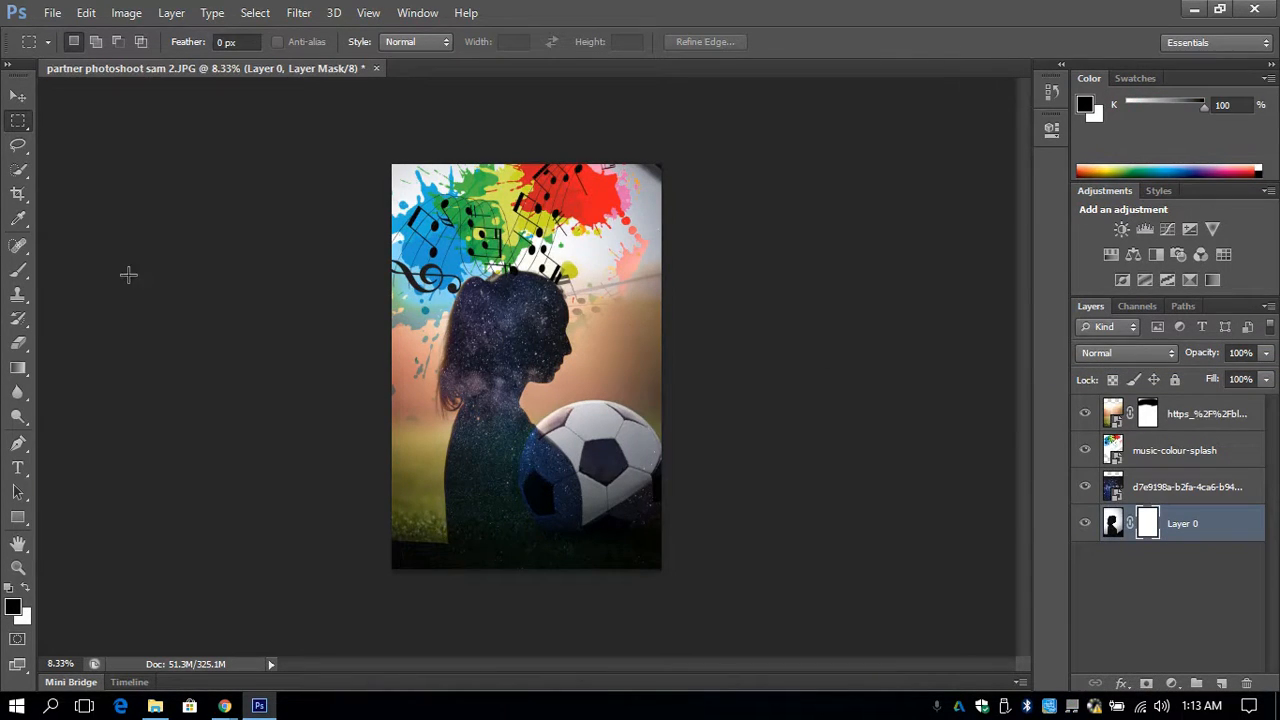
click(18, 270)
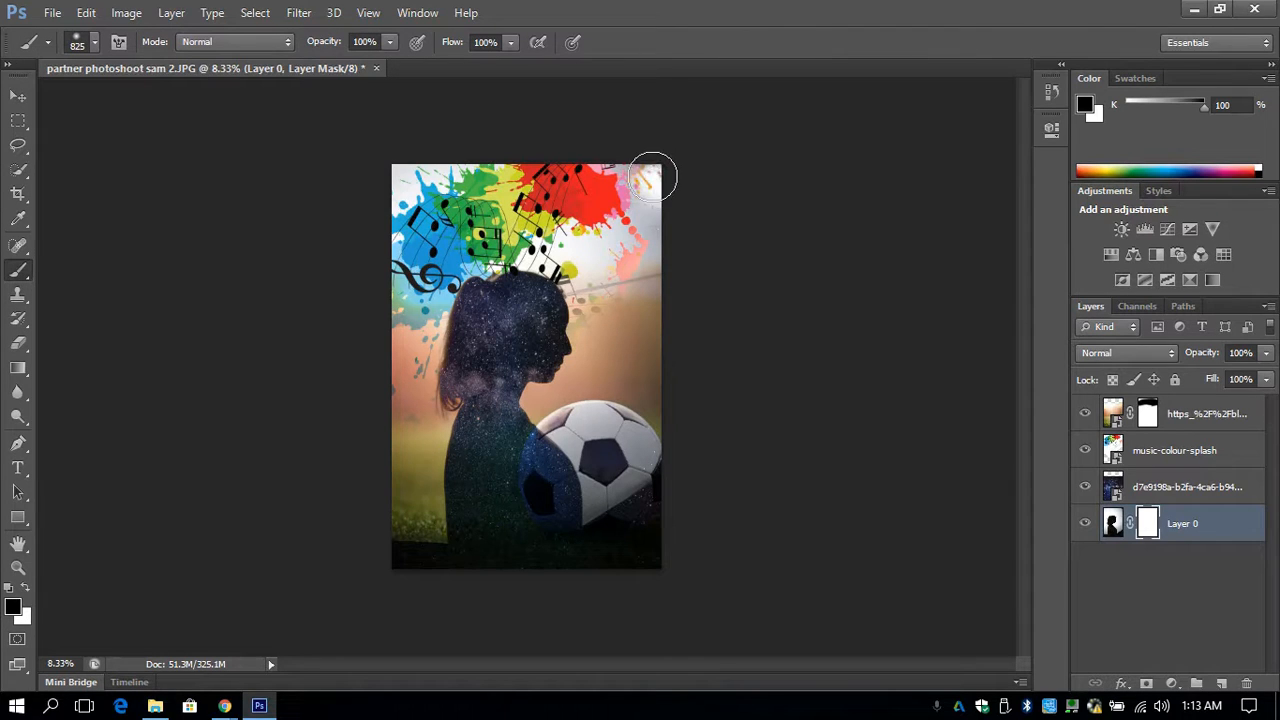
mouse_move(650, 138)
mouse_down()
mouse_move(616, 149)
mouse_move(683, 199)
mouse_move(604, 167)
mouse_move(684, 213)
mouse_move(612, 214)
mouse_move(695, 240)
mouse_move(601, 217)
mouse_move(606, 168)
mouse_move(577, 160)
mouse_move(585, 169)
mouse_move(437, 190)
mouse_move(532, 182)
mouse_move(374, 181)
mouse_move(530, 189)
mouse_move(362, 183)
mouse_move(538, 163)
mouse_move(508, 153)
mouse_up()
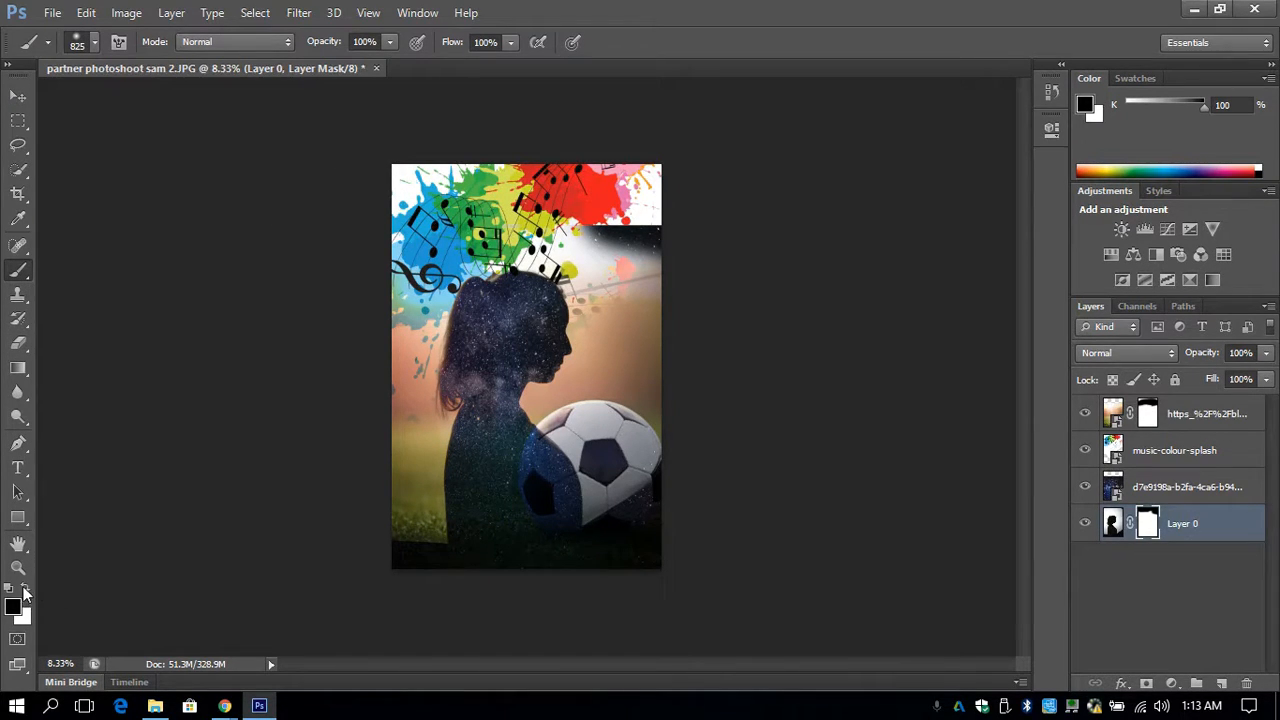
- Paint white on Layer 0's mask beside the head, across to the canvas's right edge, to blend the hard dark edge
key(x)
drag(574, 246, 684, 246)
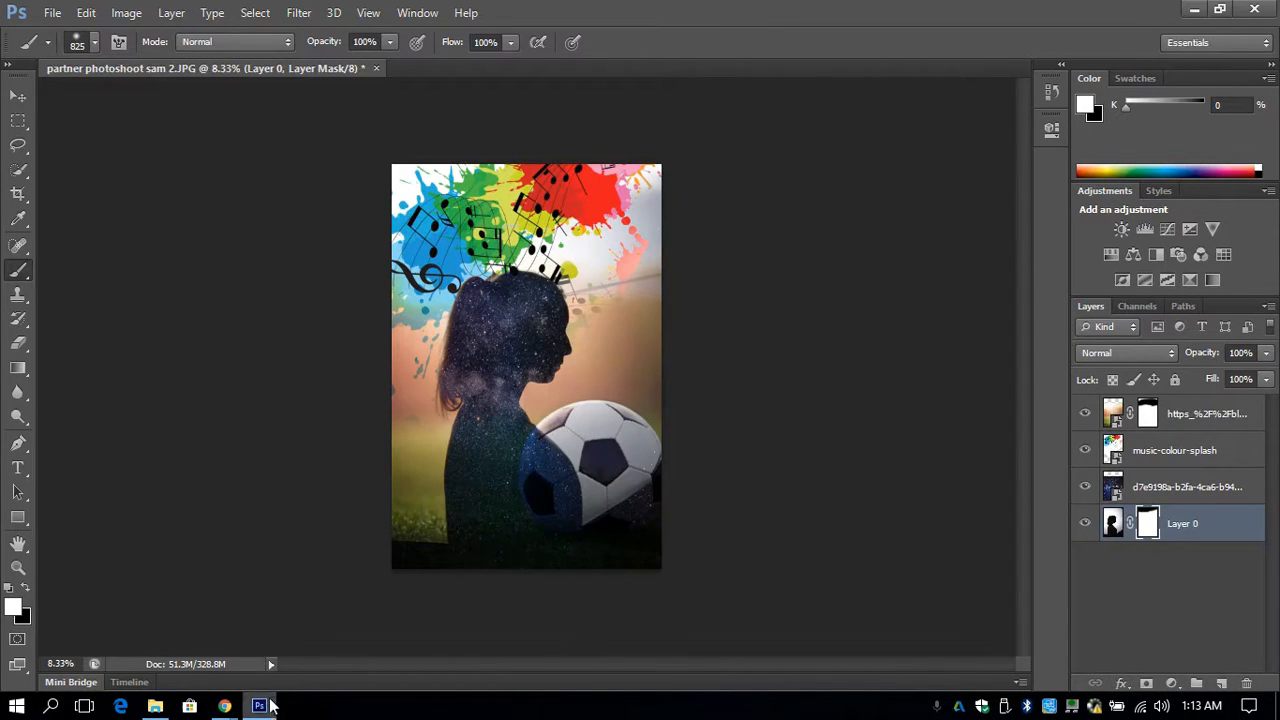
- Place the travel-doodles-vector image from the Downloads folder, enlarge it over the silhouette's torso, and move its layer to the top of the stack
click(155, 706)
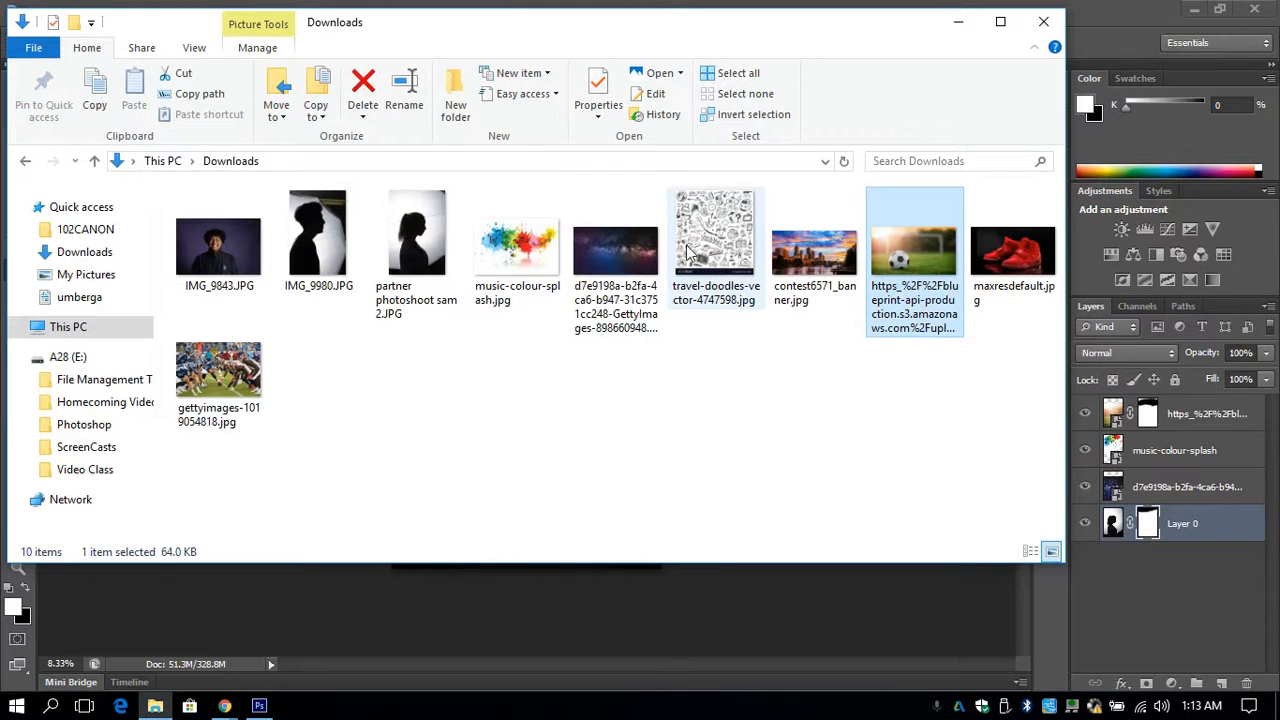
mouse_move(700, 235)
mouse_down()
mouse_move(732, 238)
mouse_move(519, 583)
mouse_up()
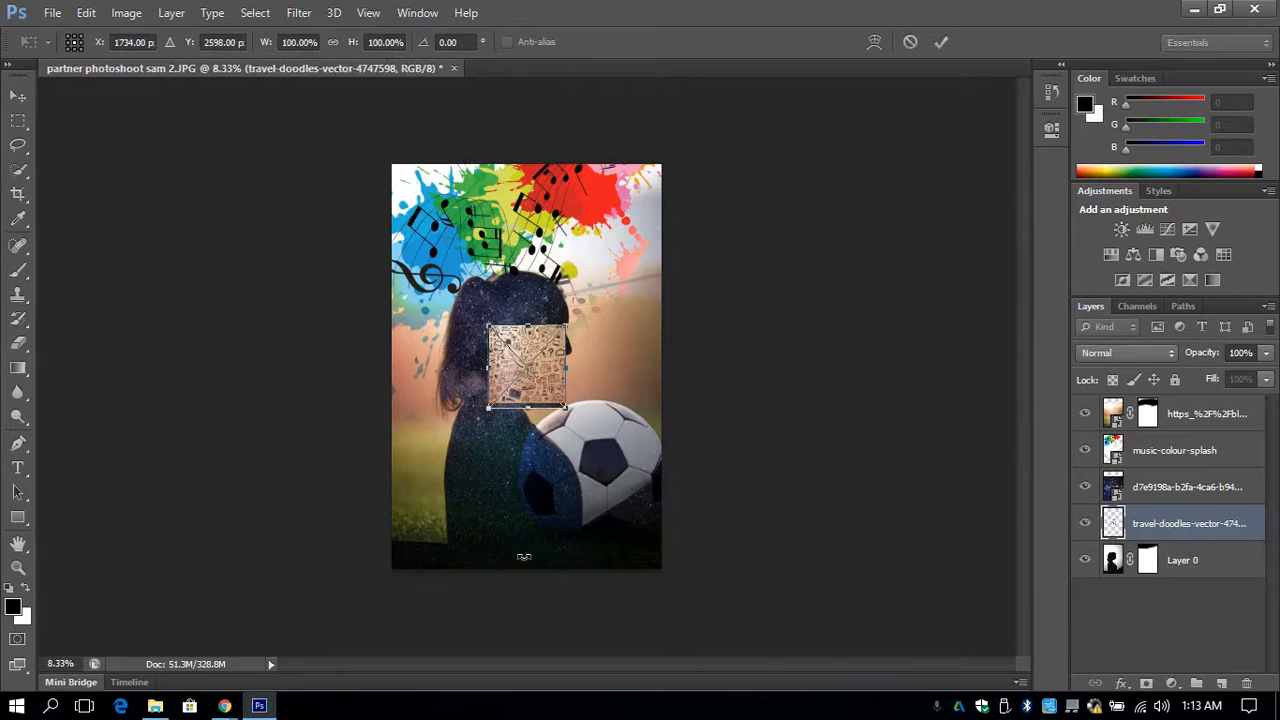
mouse_move(566, 404)
mouse_down()
mouse_move(651, 461)
mouse_move(656, 484)
mouse_move(640, 502)
mouse_up()
mouse_move(600, 446)
mouse_down()
mouse_move(554, 480)
mouse_move(540, 524)
mouse_move(533, 508)
mouse_up()
key(Return)
key(b)
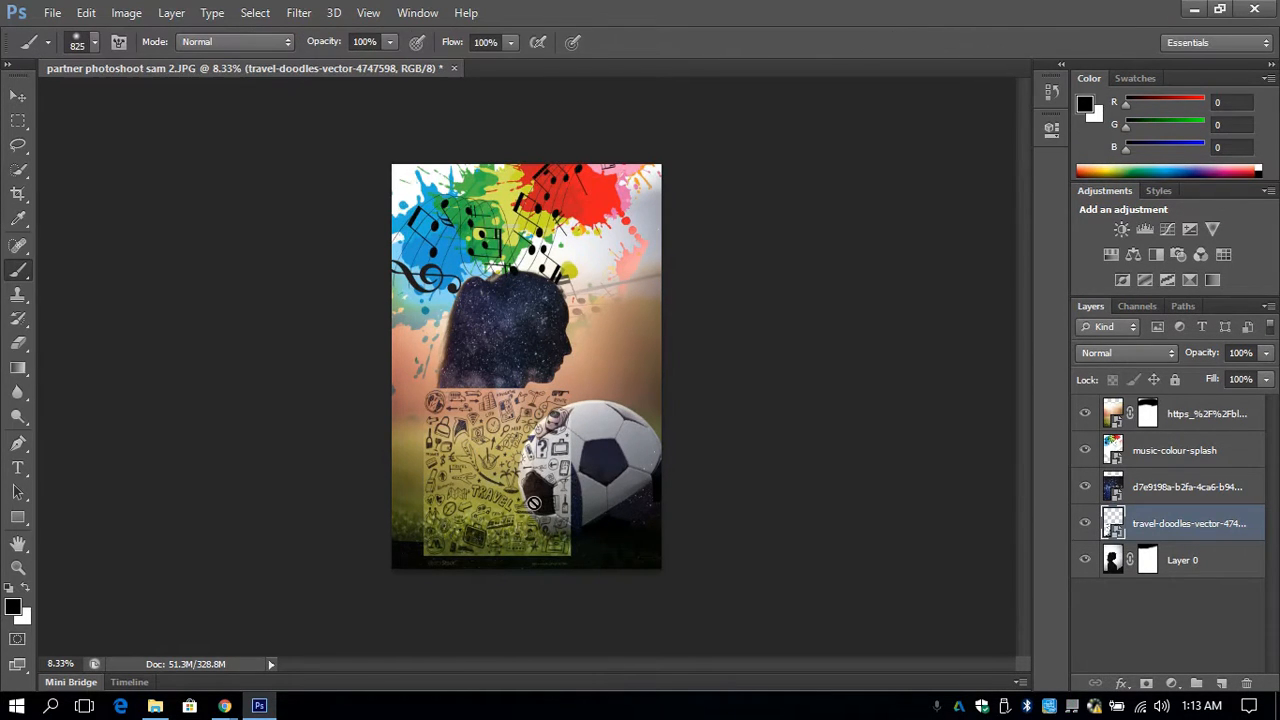
drag(1133, 533, 1141, 404)
- Try the Hard Light and Linear Dodge (Add) blend modes on the travel-doodles layer and settle on Color Burn
click(1126, 352)
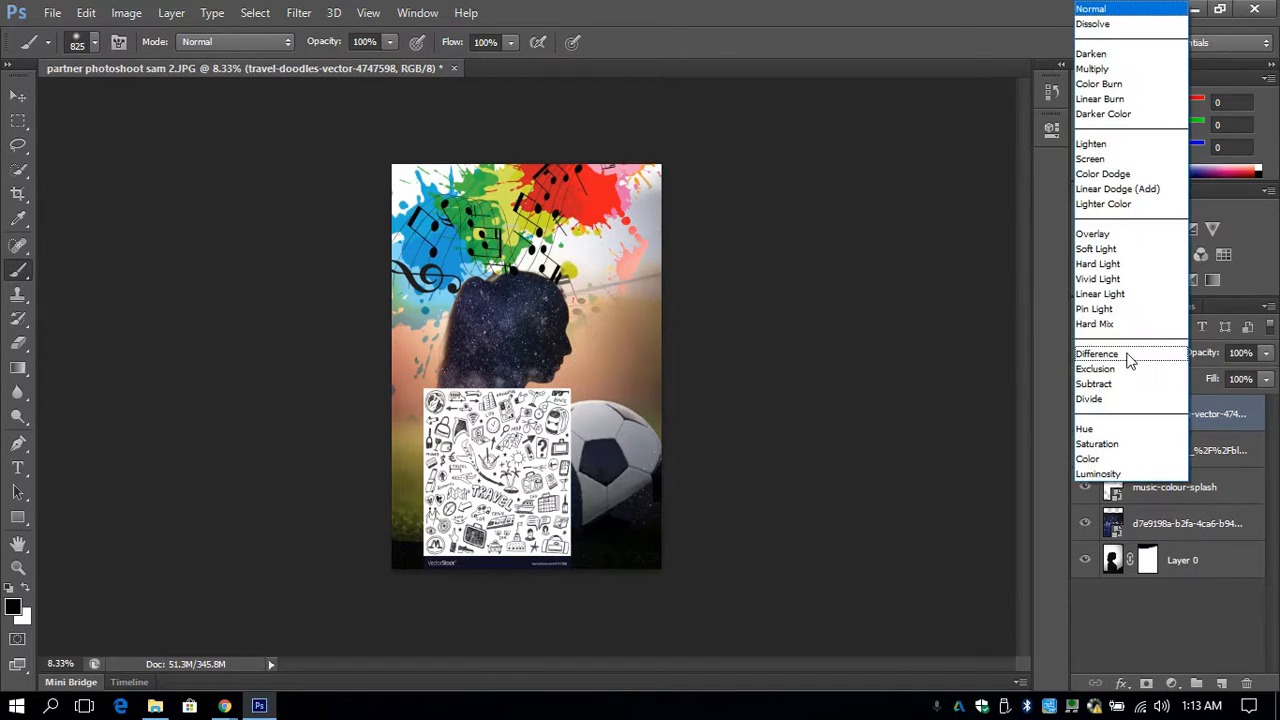
click(1125, 262)
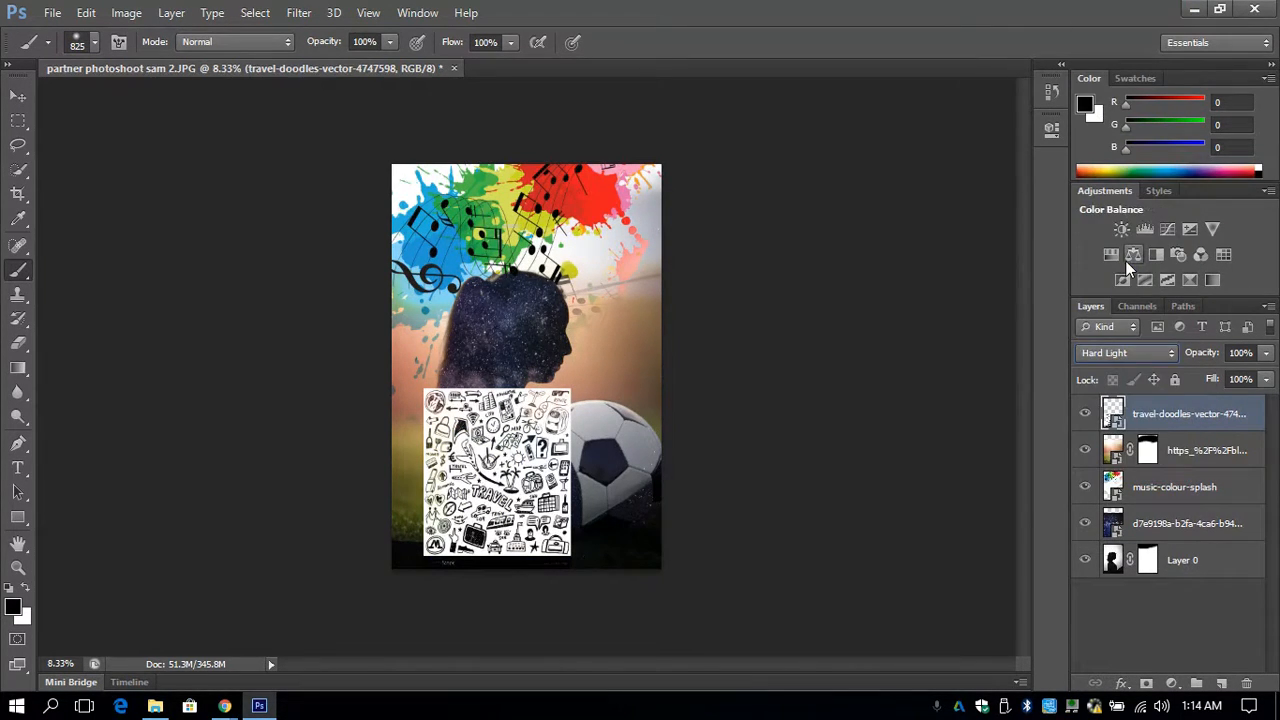
click(1126, 352)
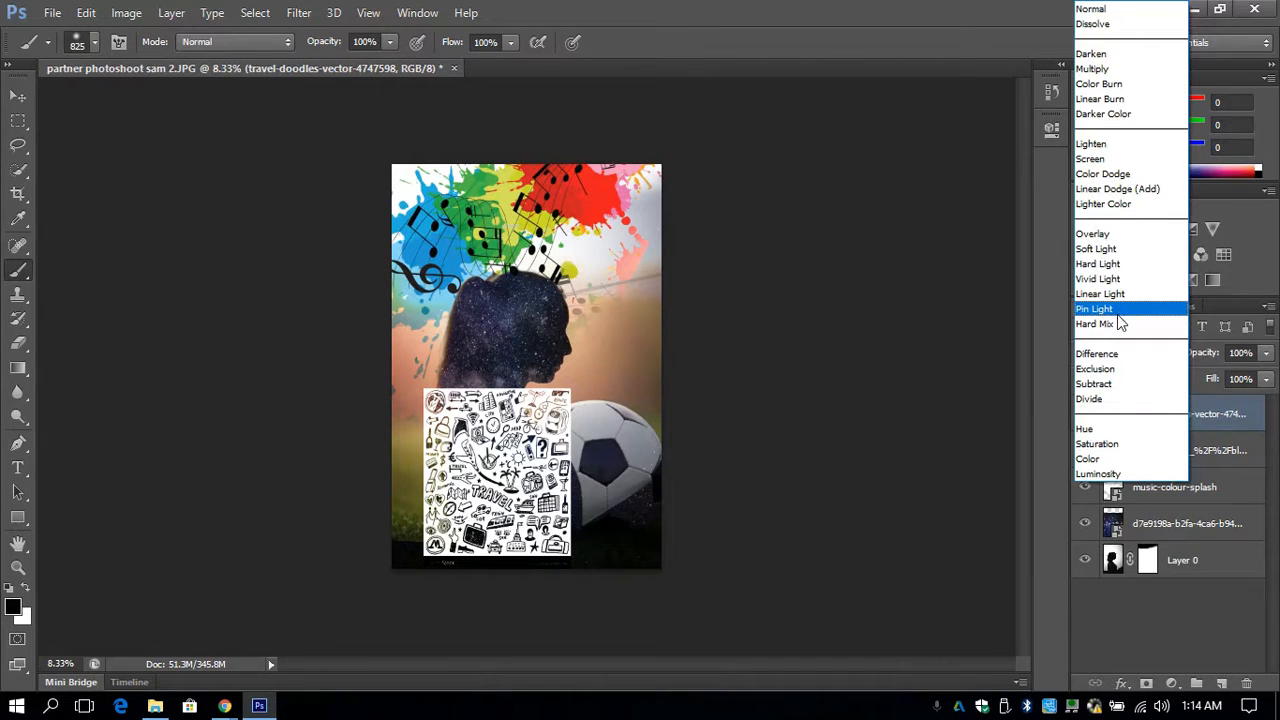
click(1136, 188)
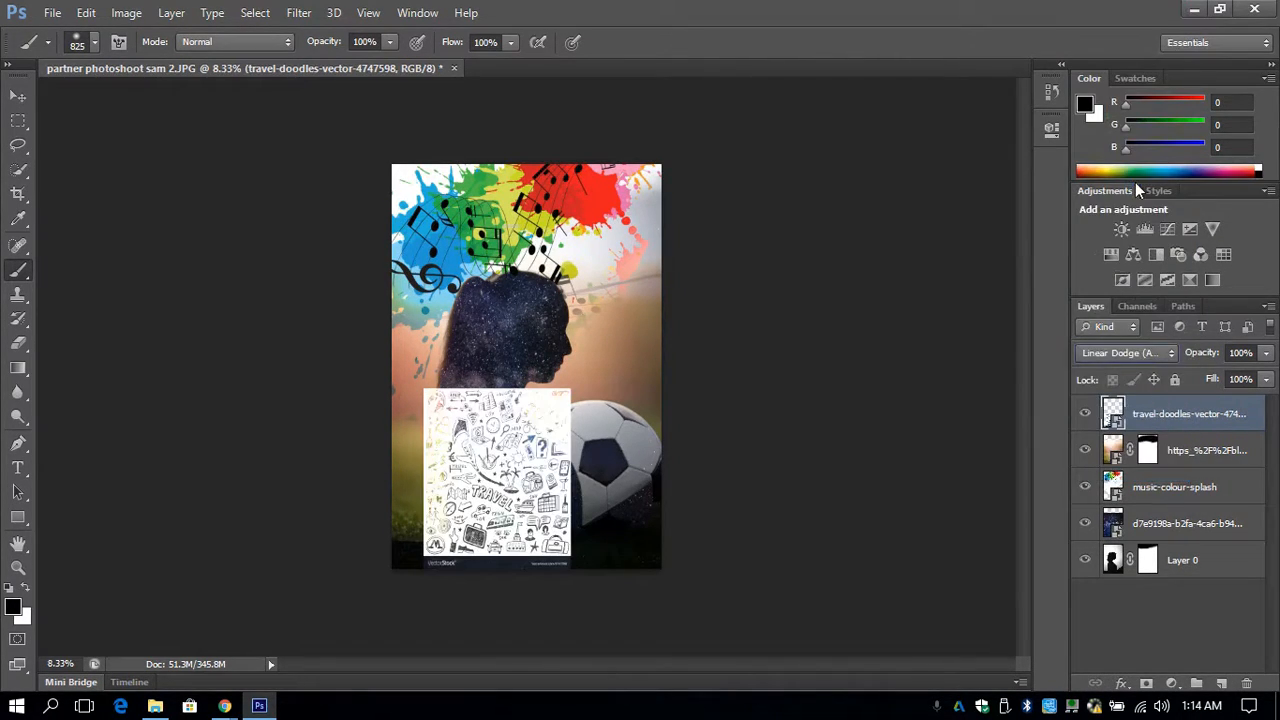
click(1123, 353)
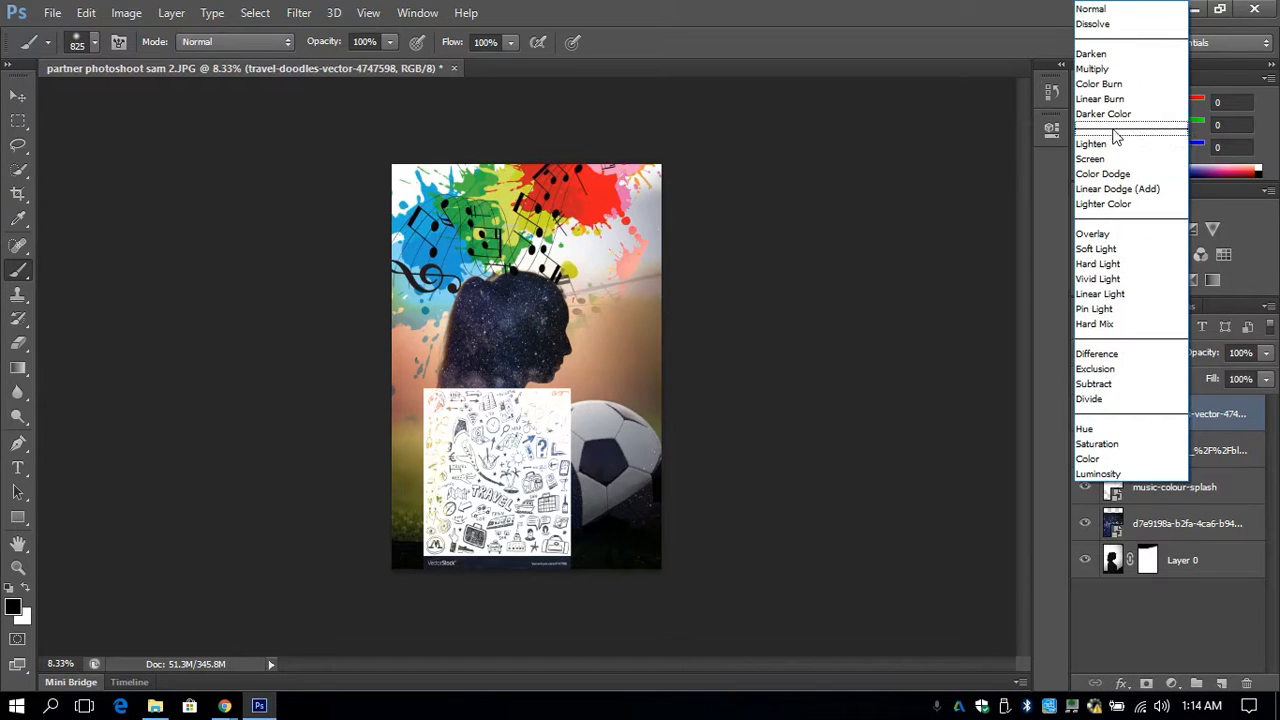
click(1113, 88)
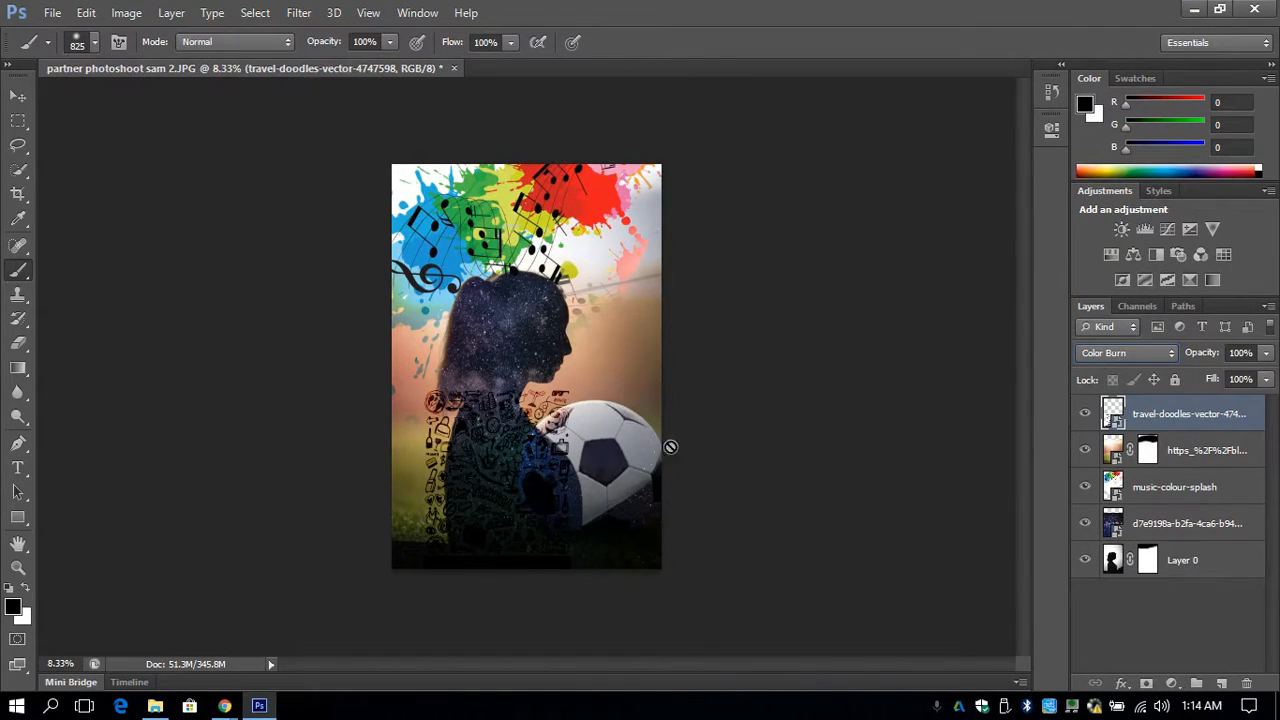
- Quick-select the whole silhouette on Layer 0 and apply the selection as a layer mask on the travel-doodles layer
click(17, 147)
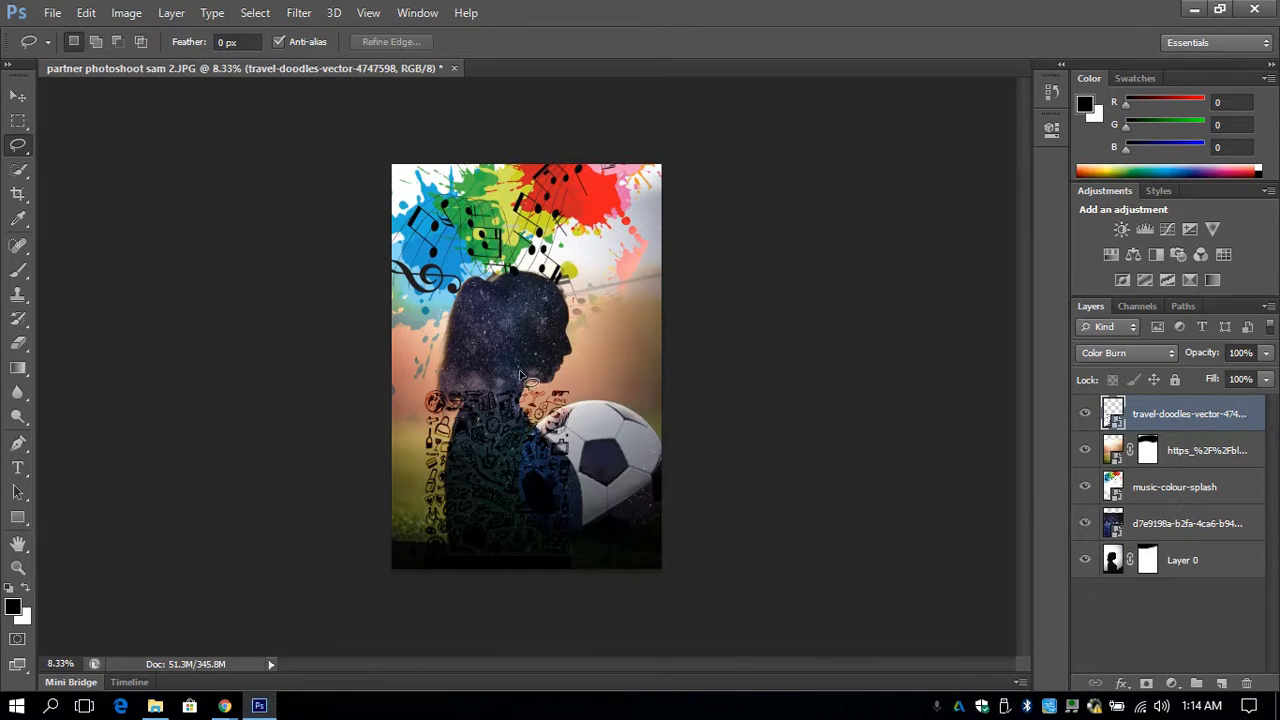
click(22, 172)
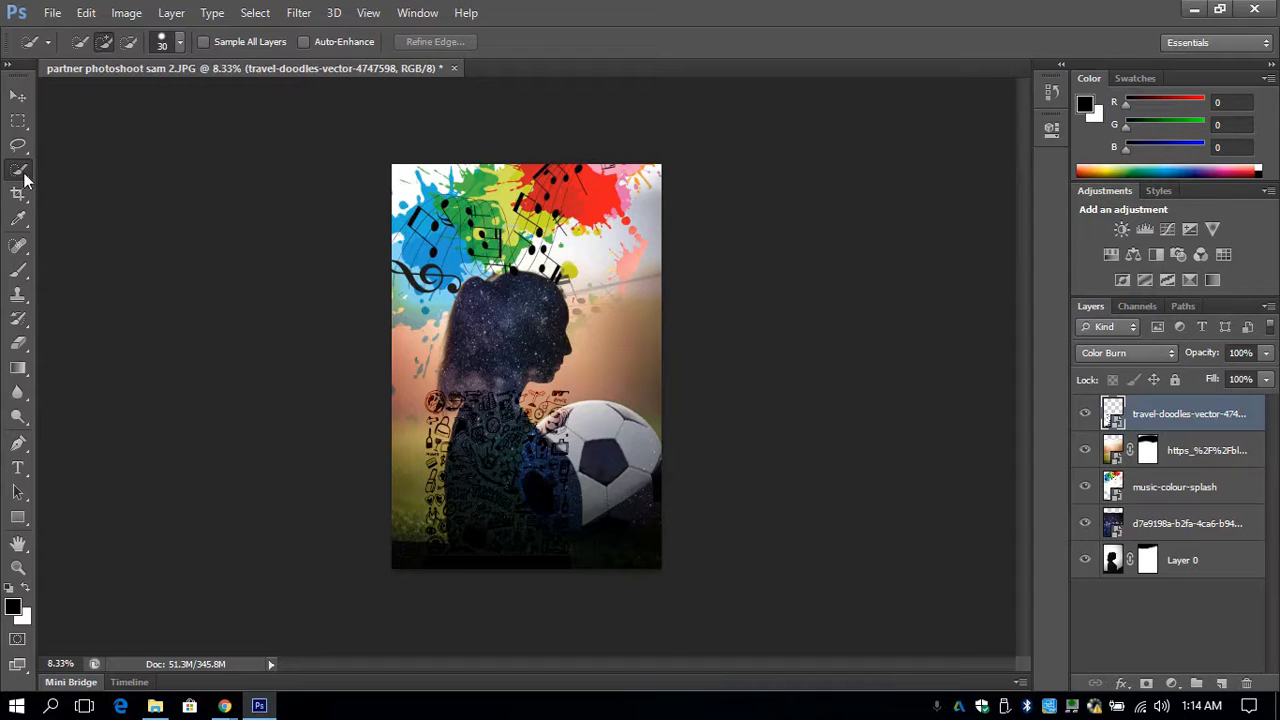
click(1111, 566)
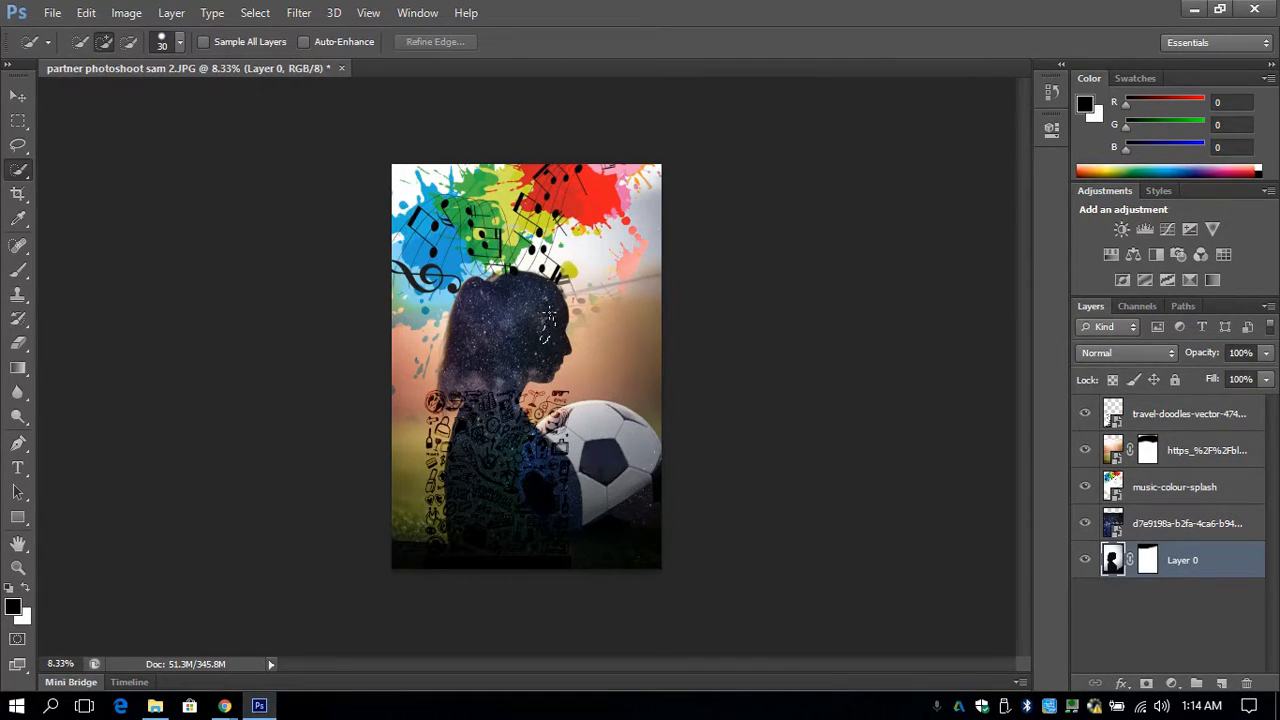
drag(549, 316, 514, 298)
drag(478, 460, 486, 508)
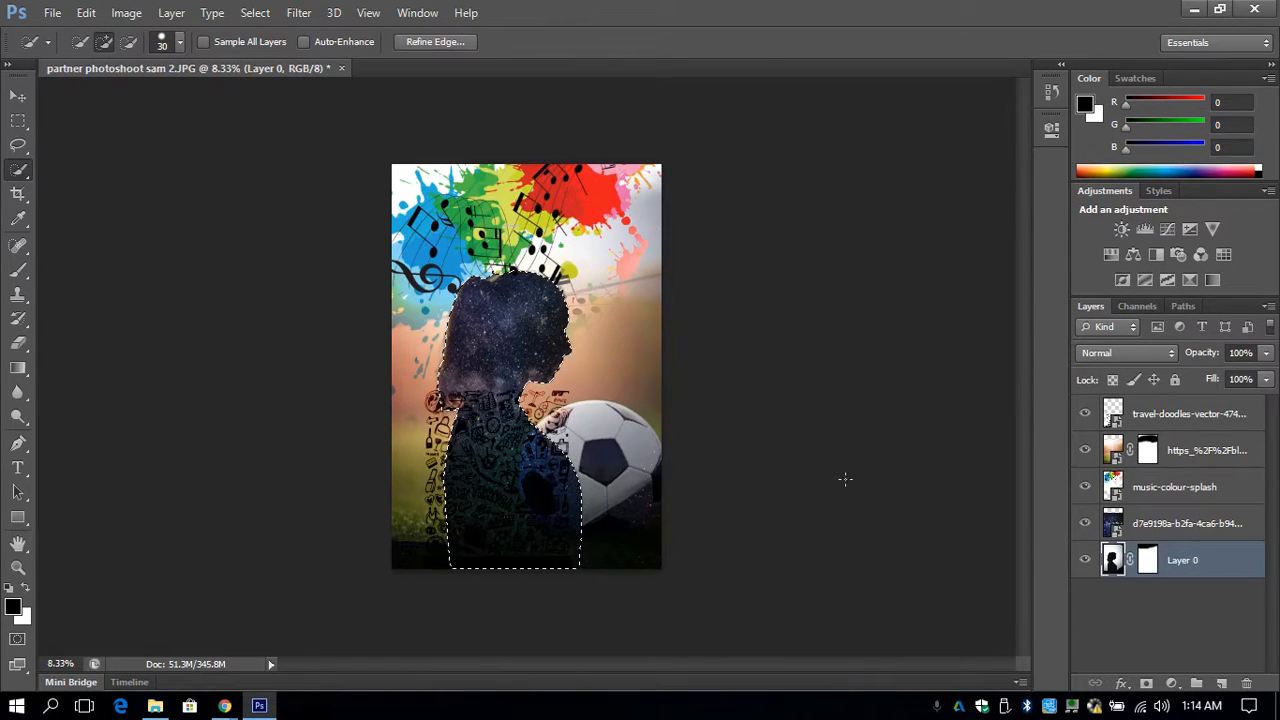
click(1107, 413)
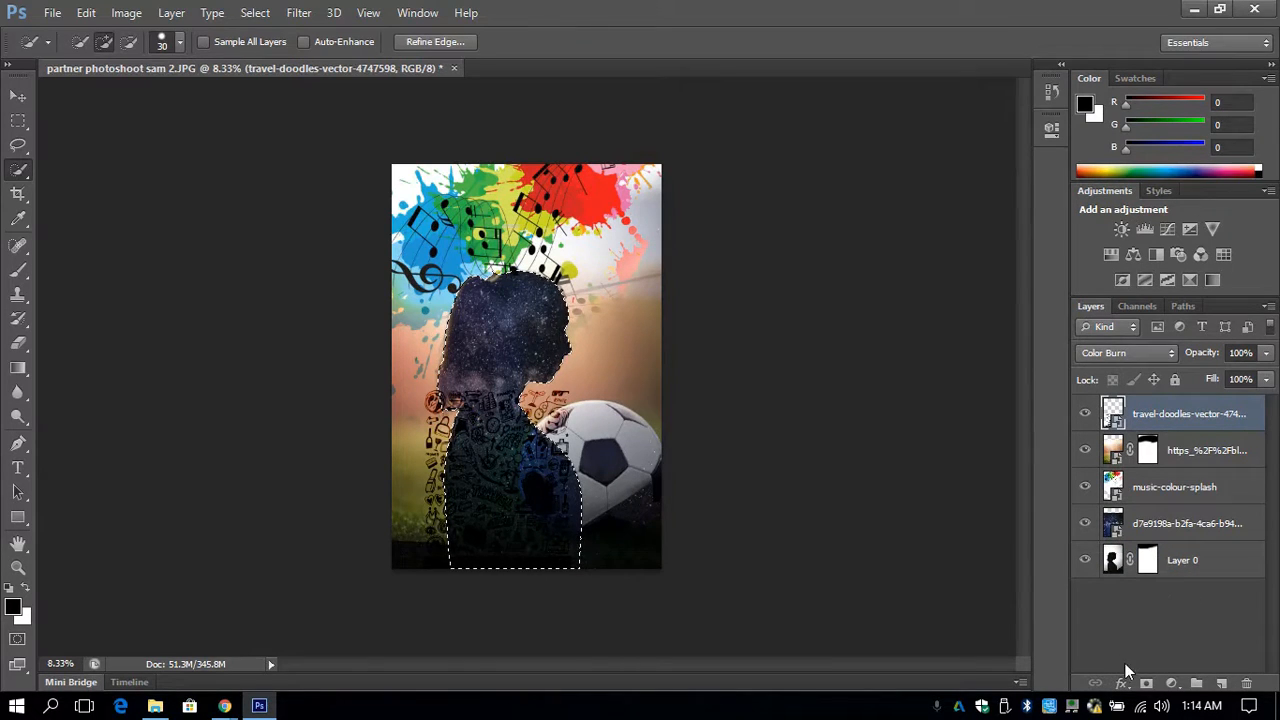
click(1147, 685)
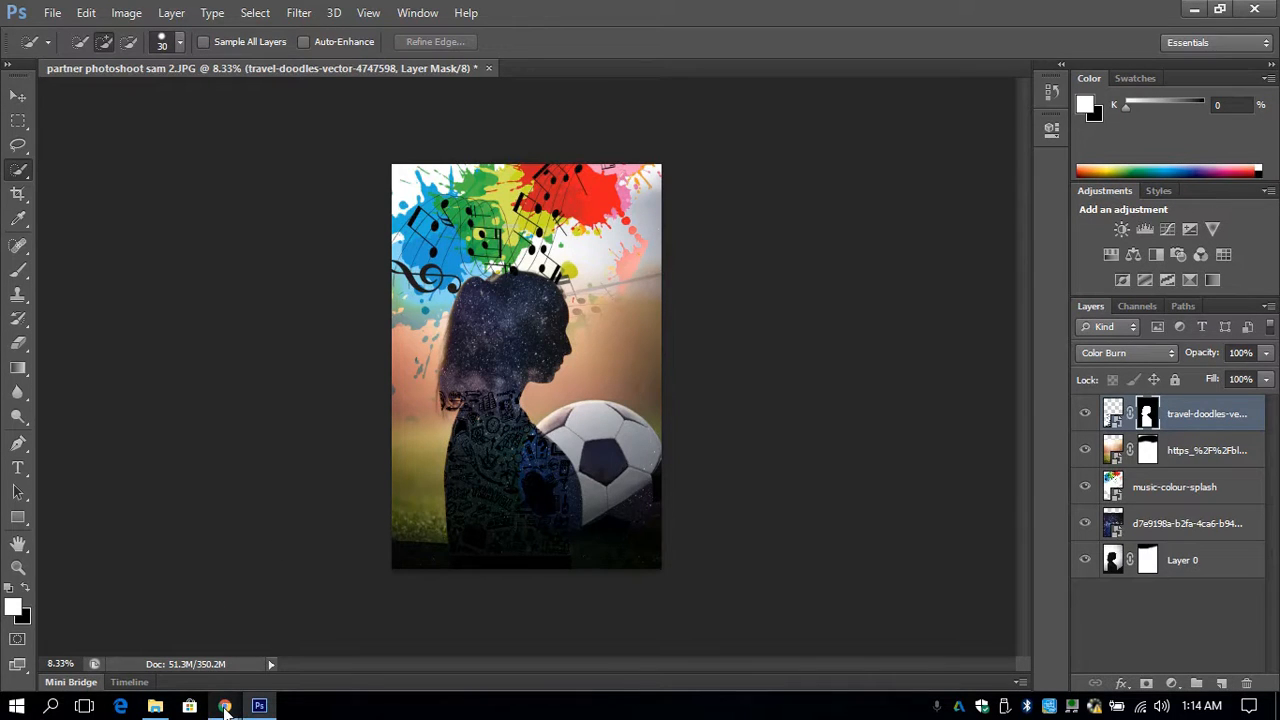
- Place the contest6571_banner skyline image from the Downloads folder, scaled to about 217% and spanning the lower part of the canvas
mouse_move(225, 708)
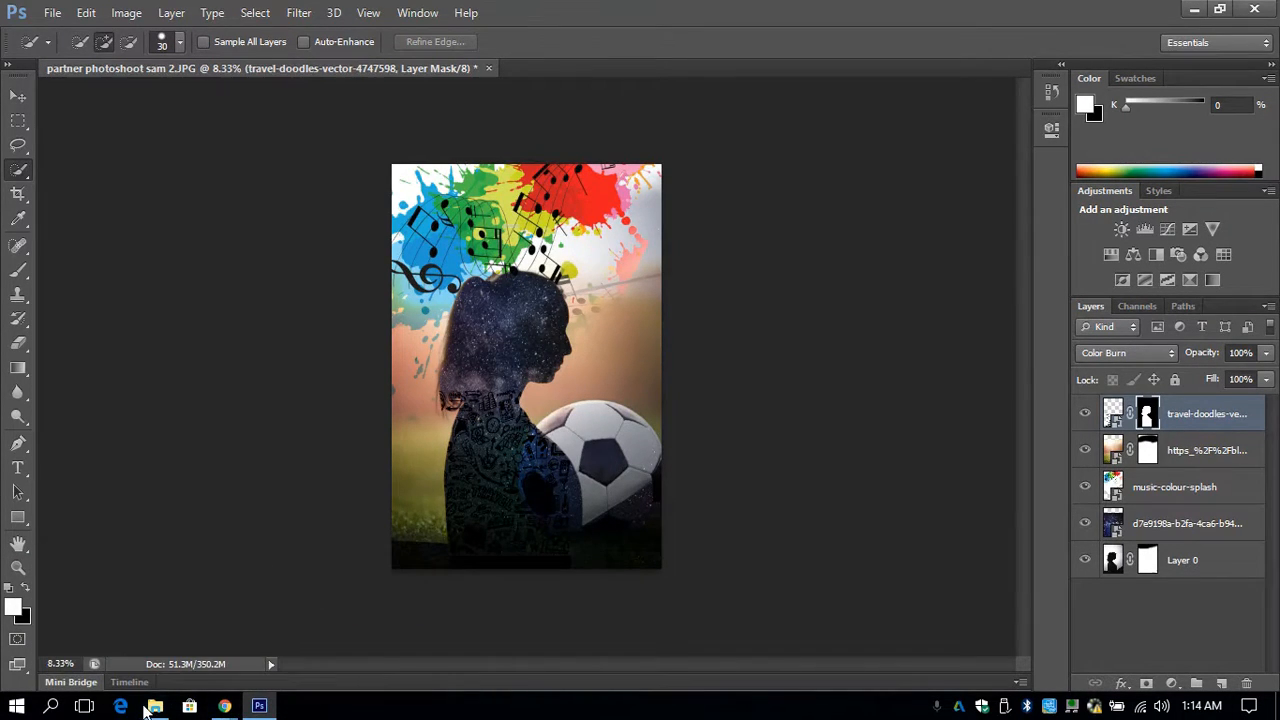
click(150, 706)
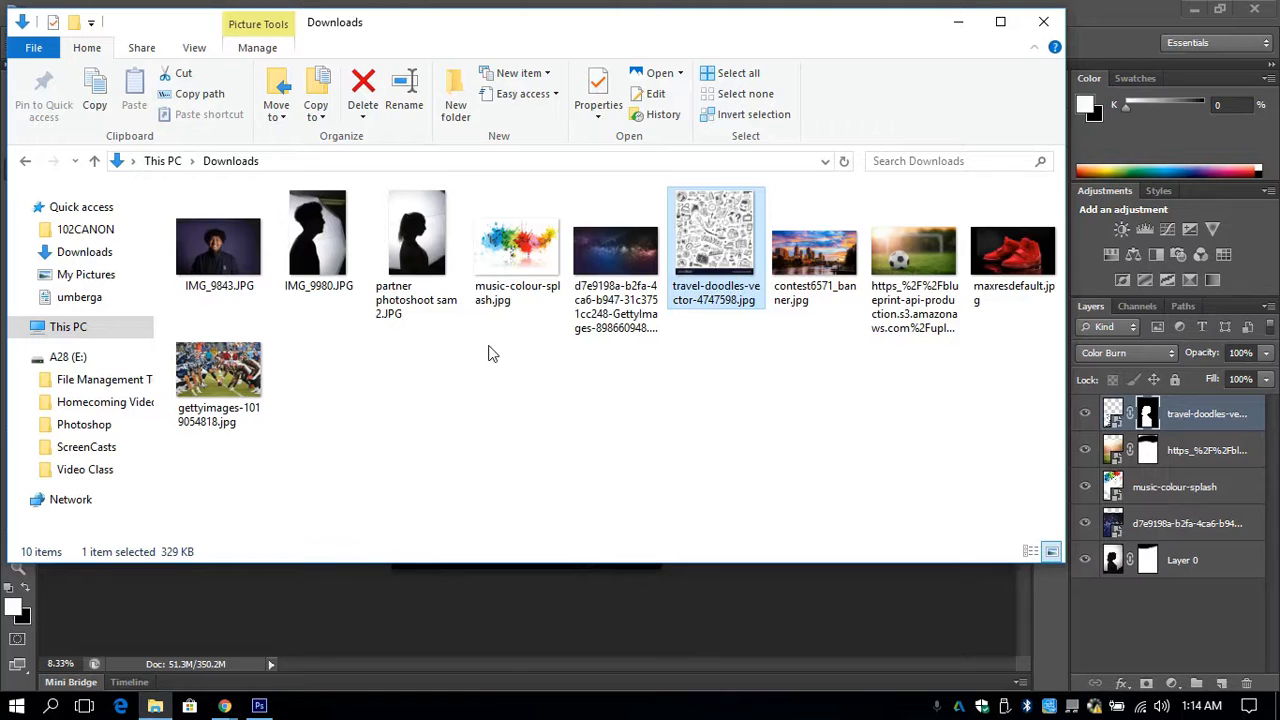
drag(830, 255, 539, 594)
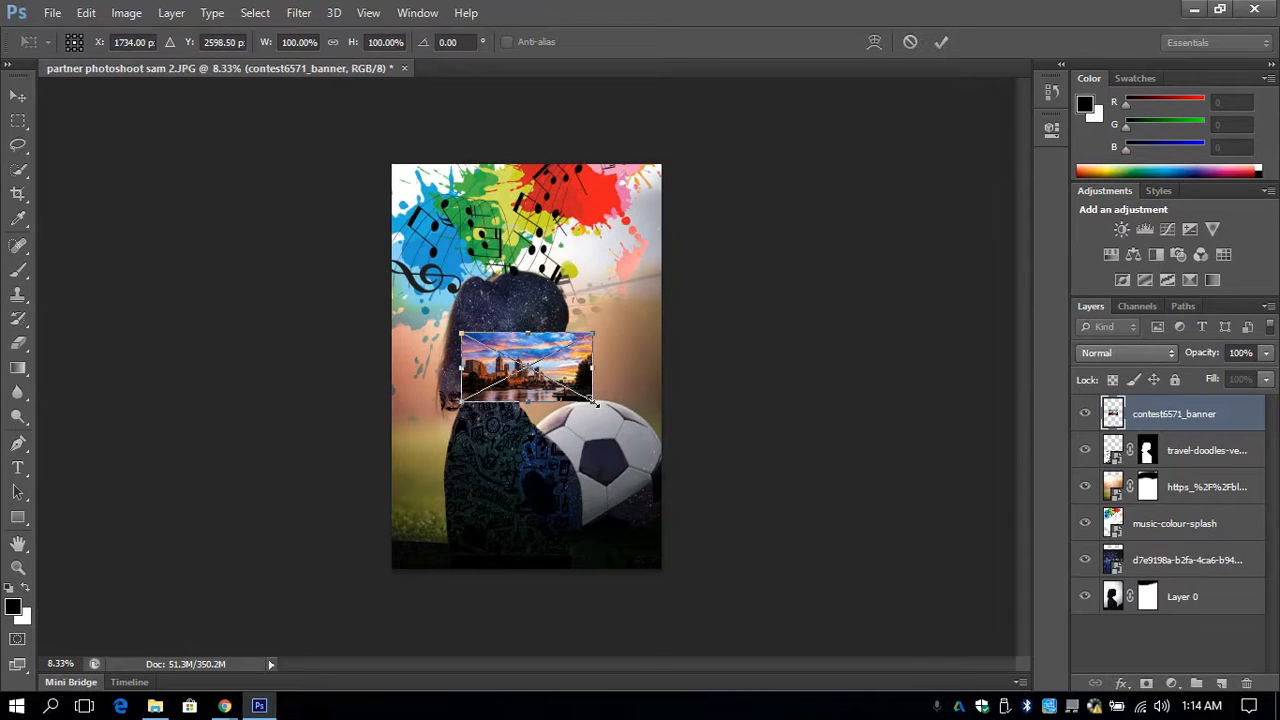
drag(594, 400, 703, 458)
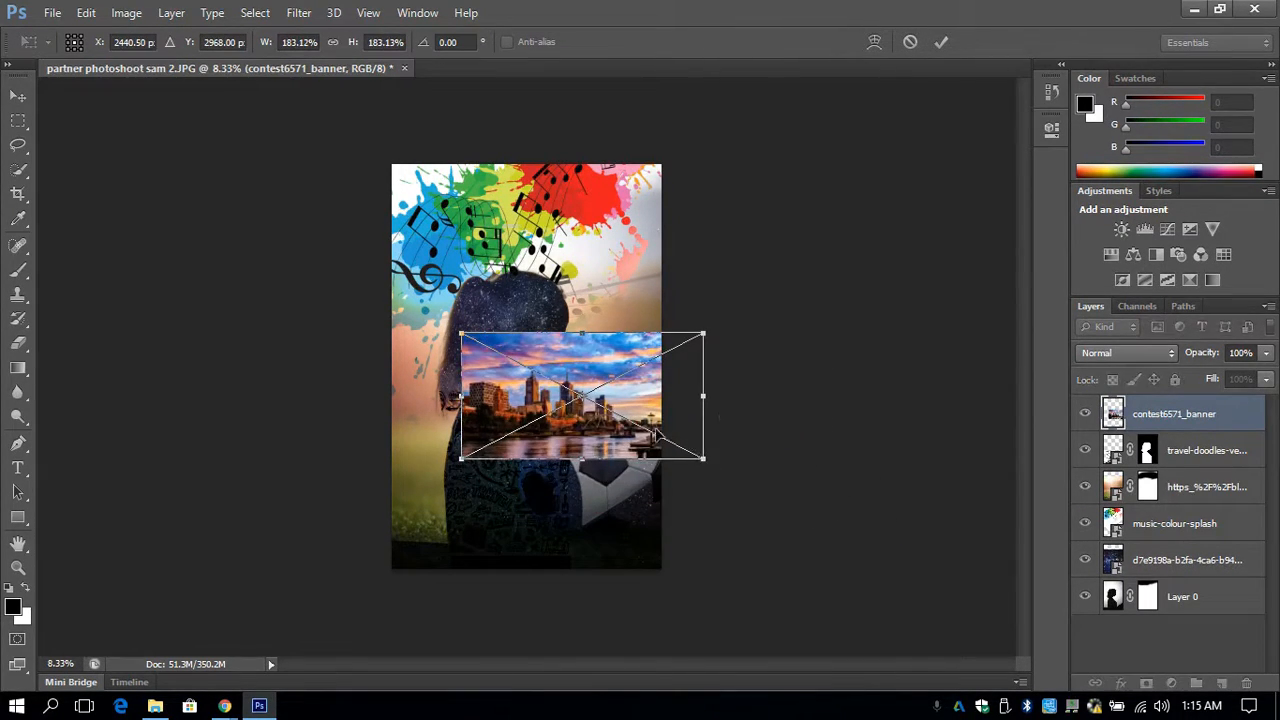
drag(620, 428, 575, 510)
mouse_move(633, 423)
mouse_down()
mouse_move(677, 396)
mouse_move(619, 466)
mouse_up()
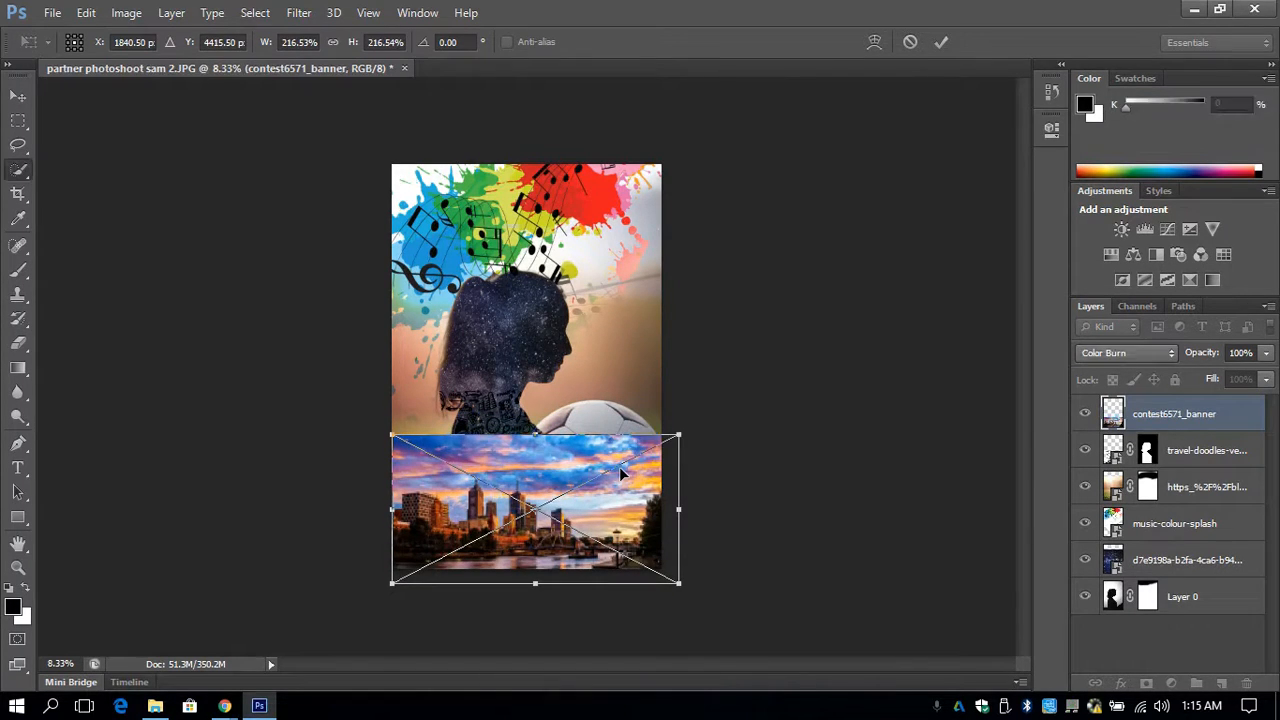
key(Return)
key(w)
- Try the Difference, Subtract, Soft Light and Multiply blend modes on the contest6571_banner layer and settle on Lighter Color
click(1148, 355)
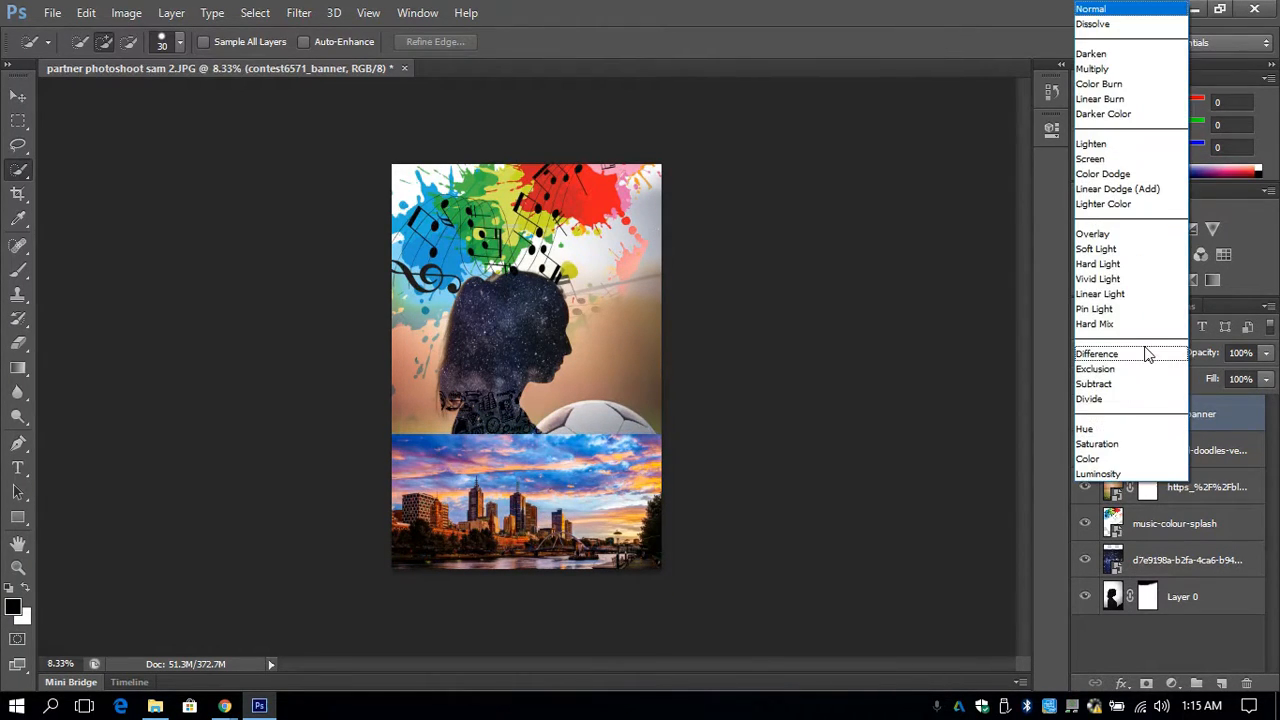
click(1123, 355)
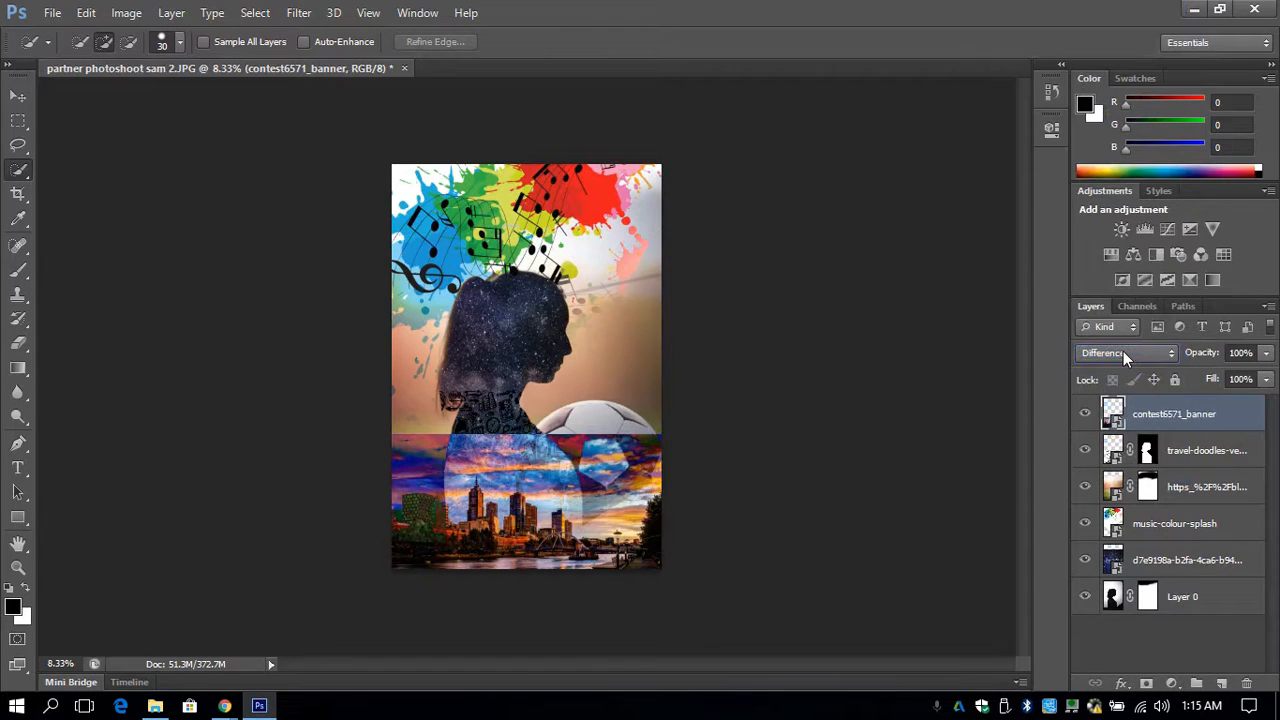
click(1125, 353)
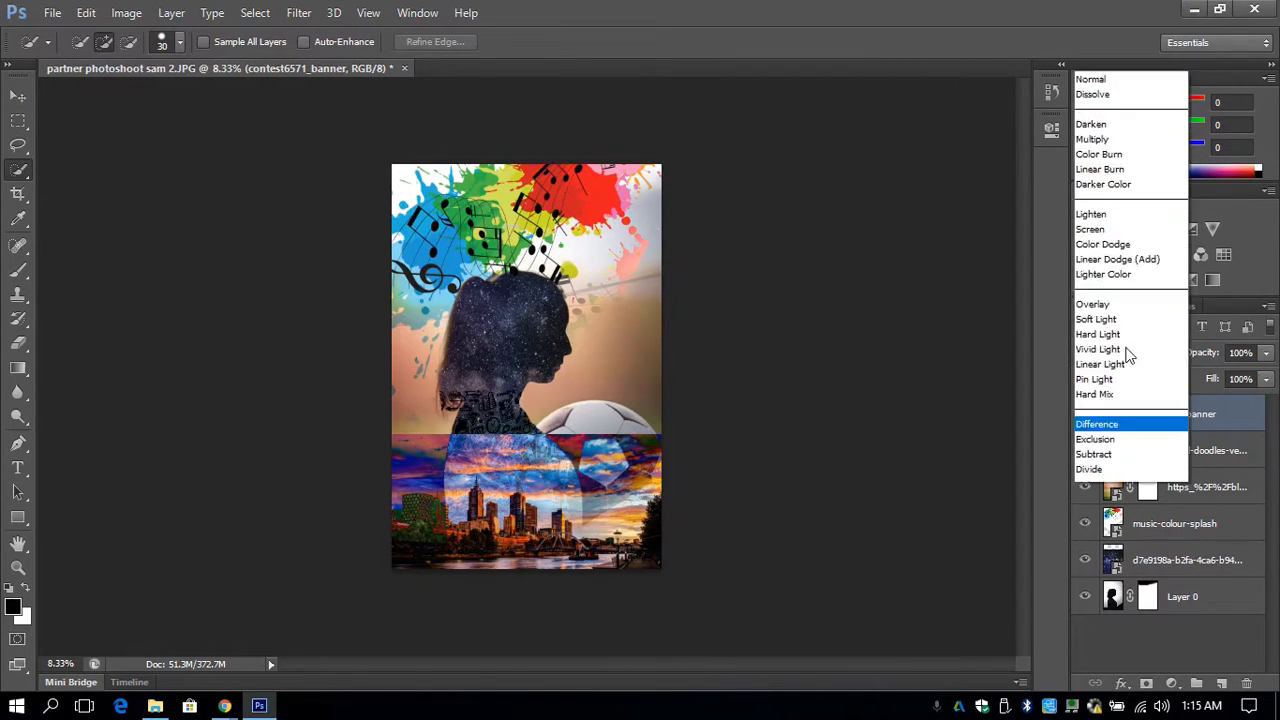
click(1117, 382)
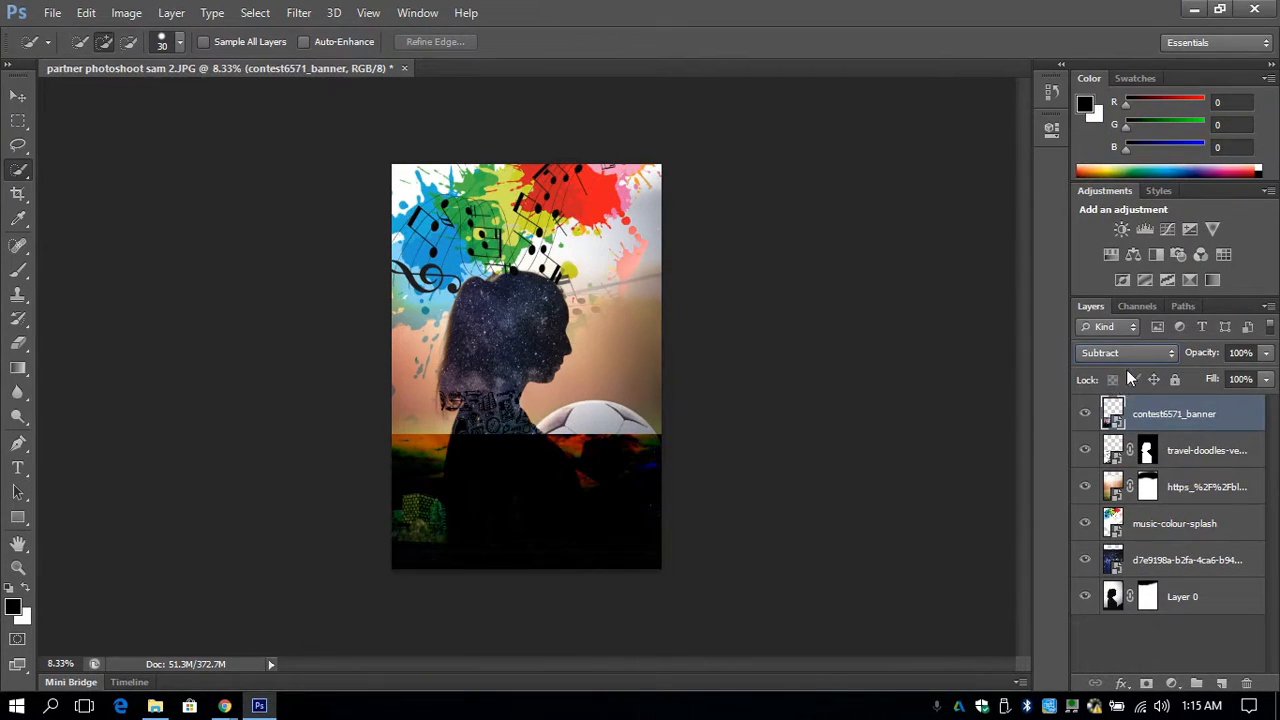
click(1130, 352)
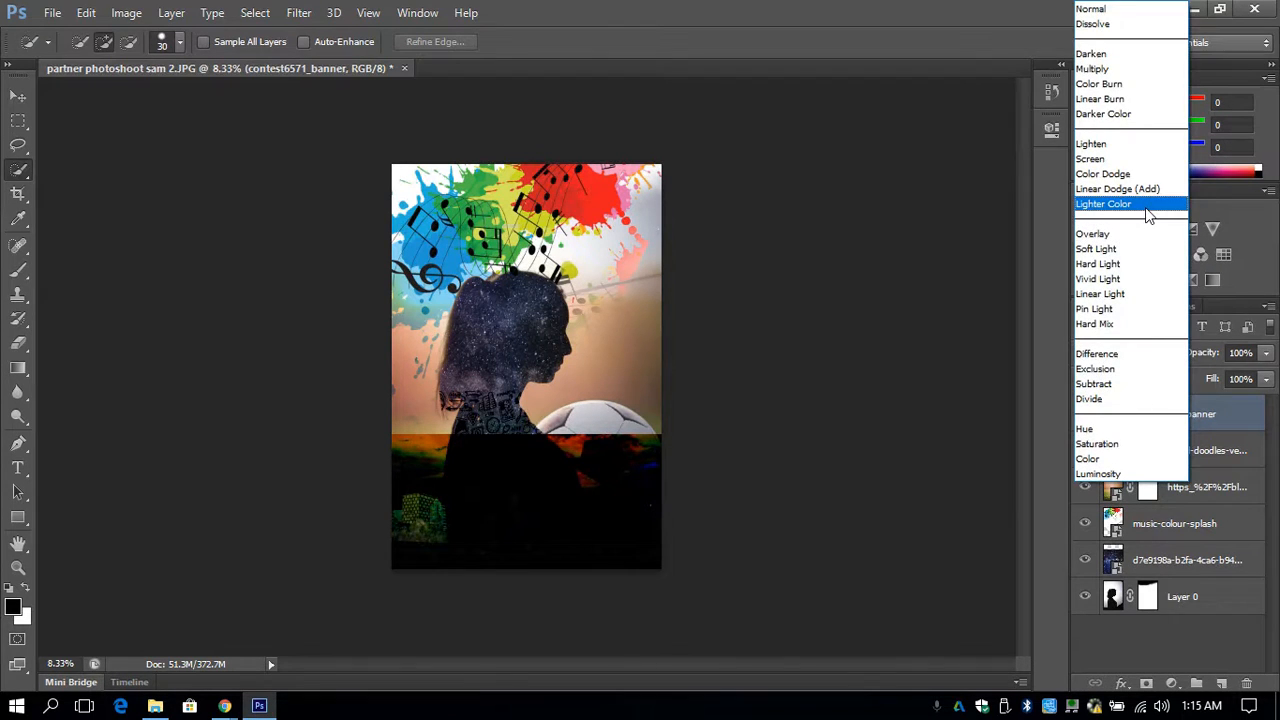
click(1145, 207)
click(1116, 353)
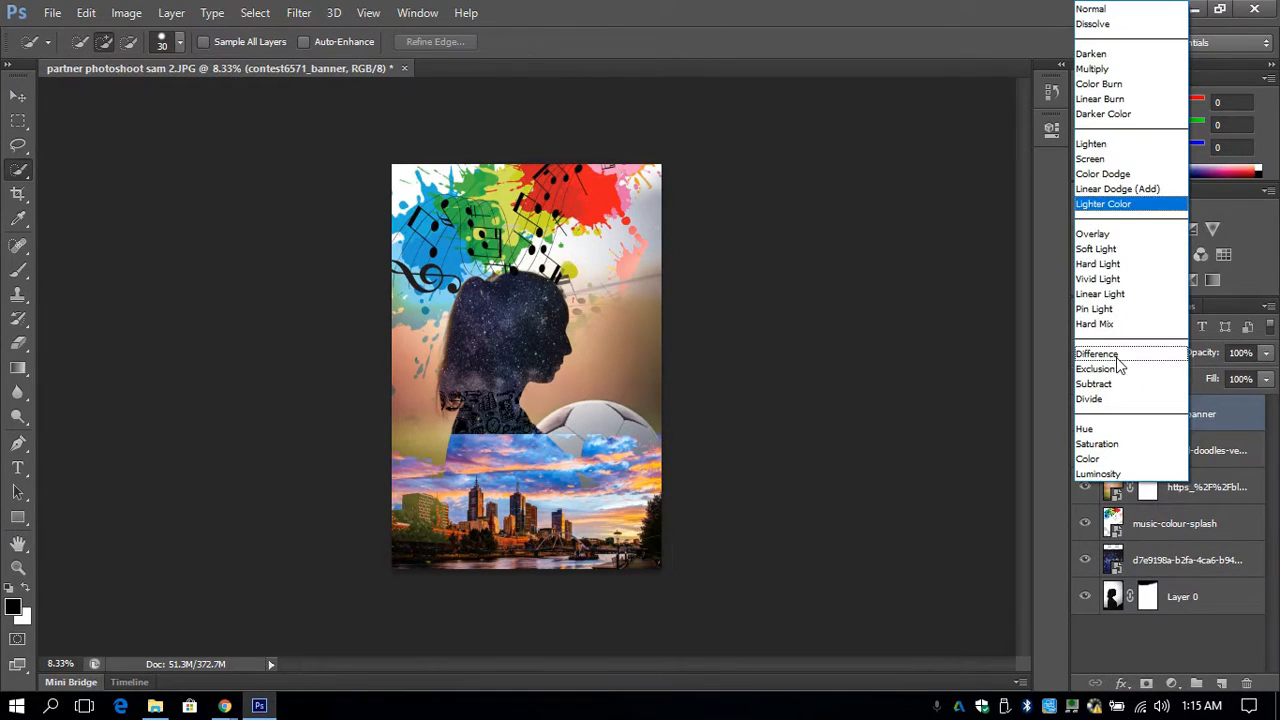
click(1105, 249)
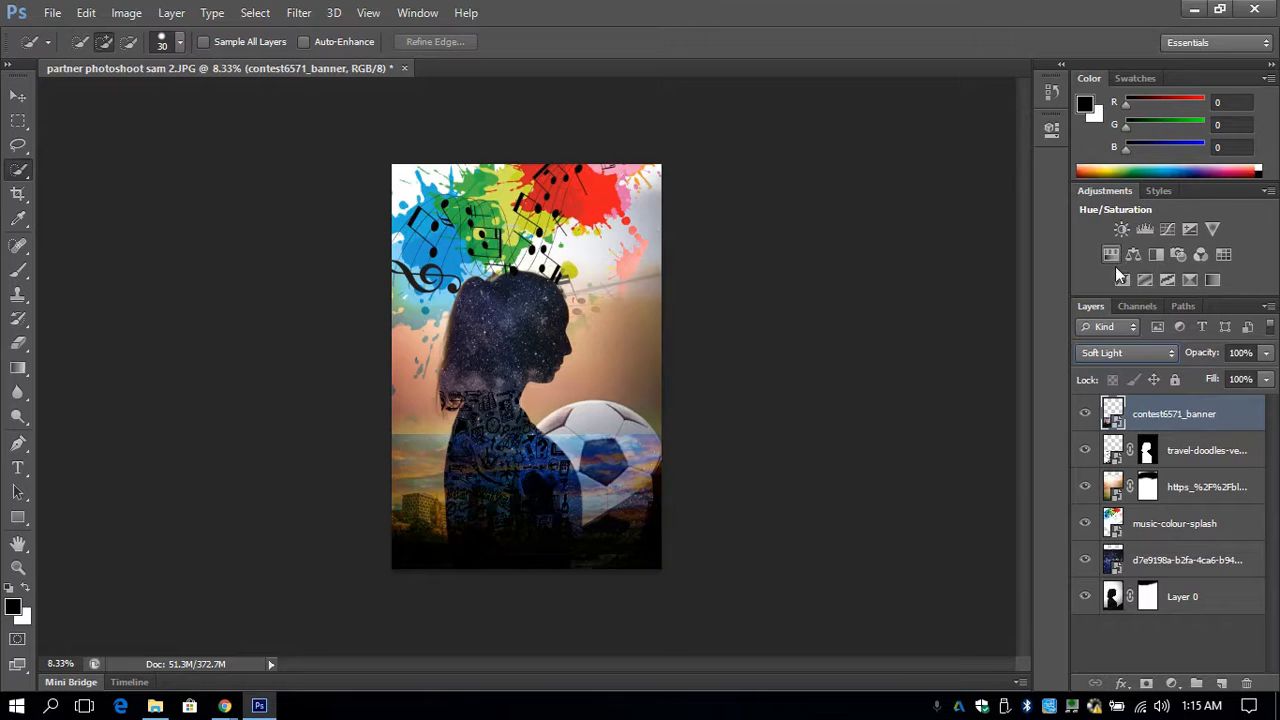
click(1117, 360)
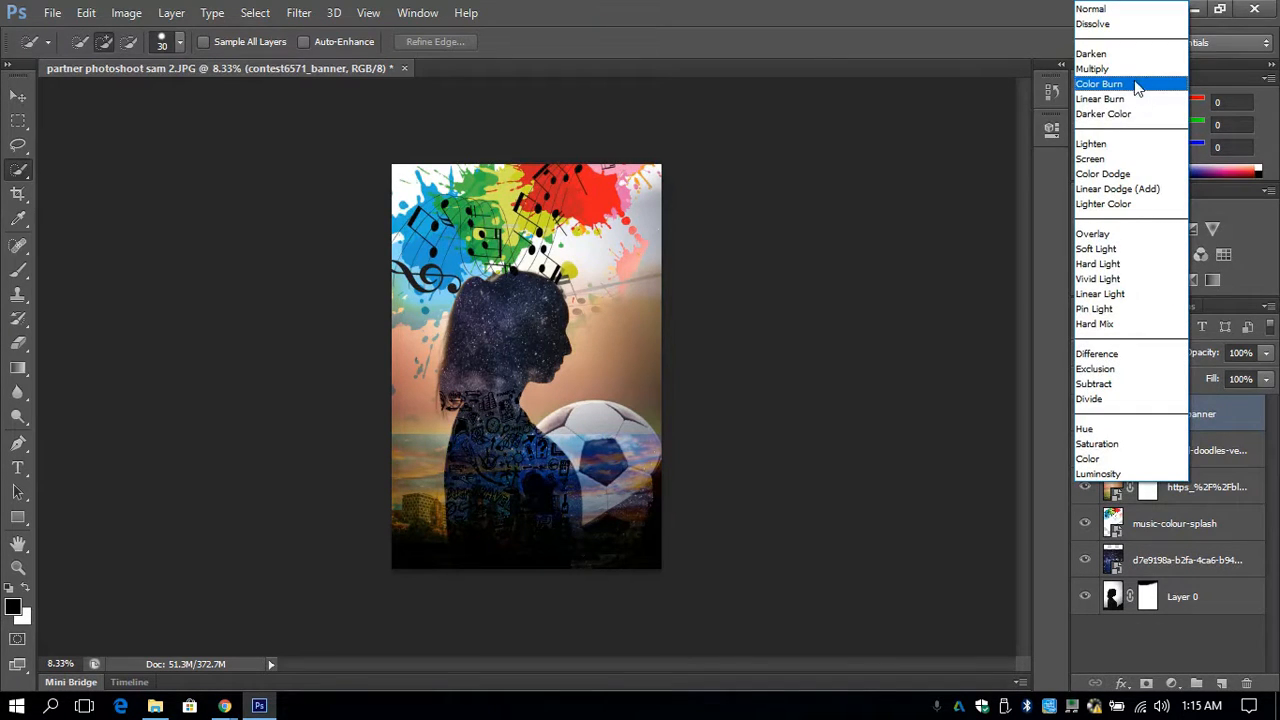
click(1134, 69)
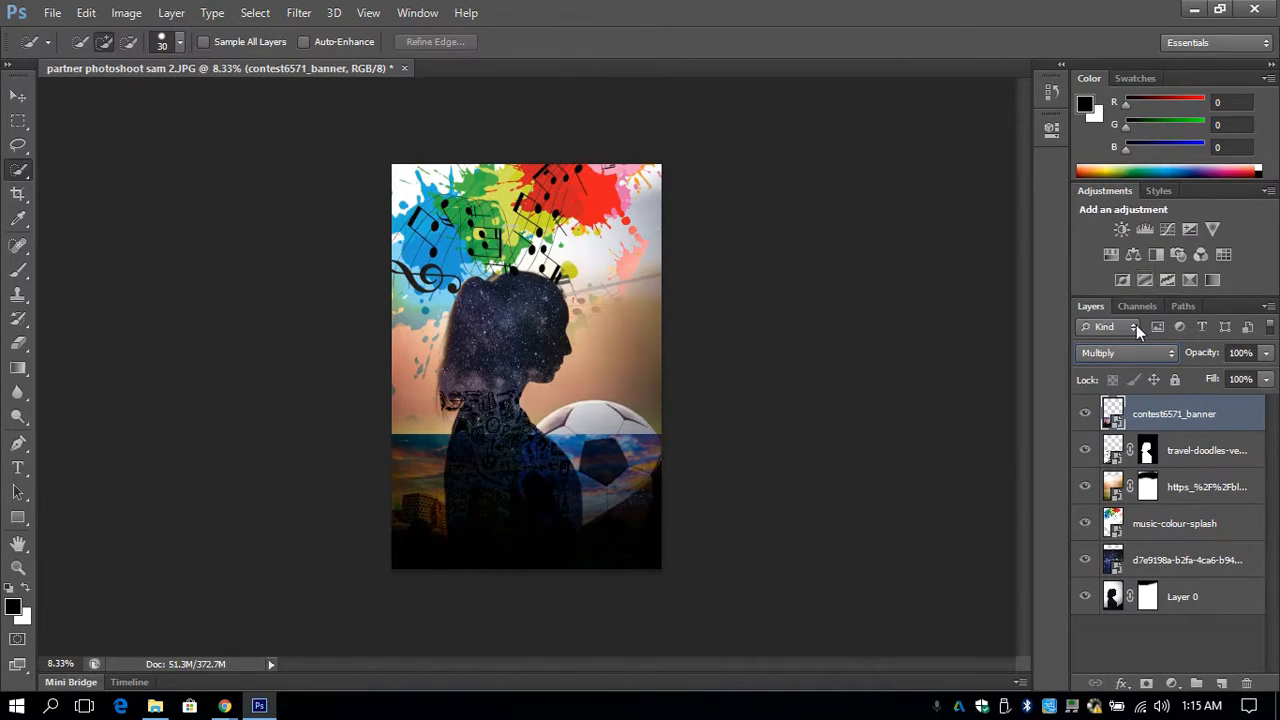
click(1128, 352)
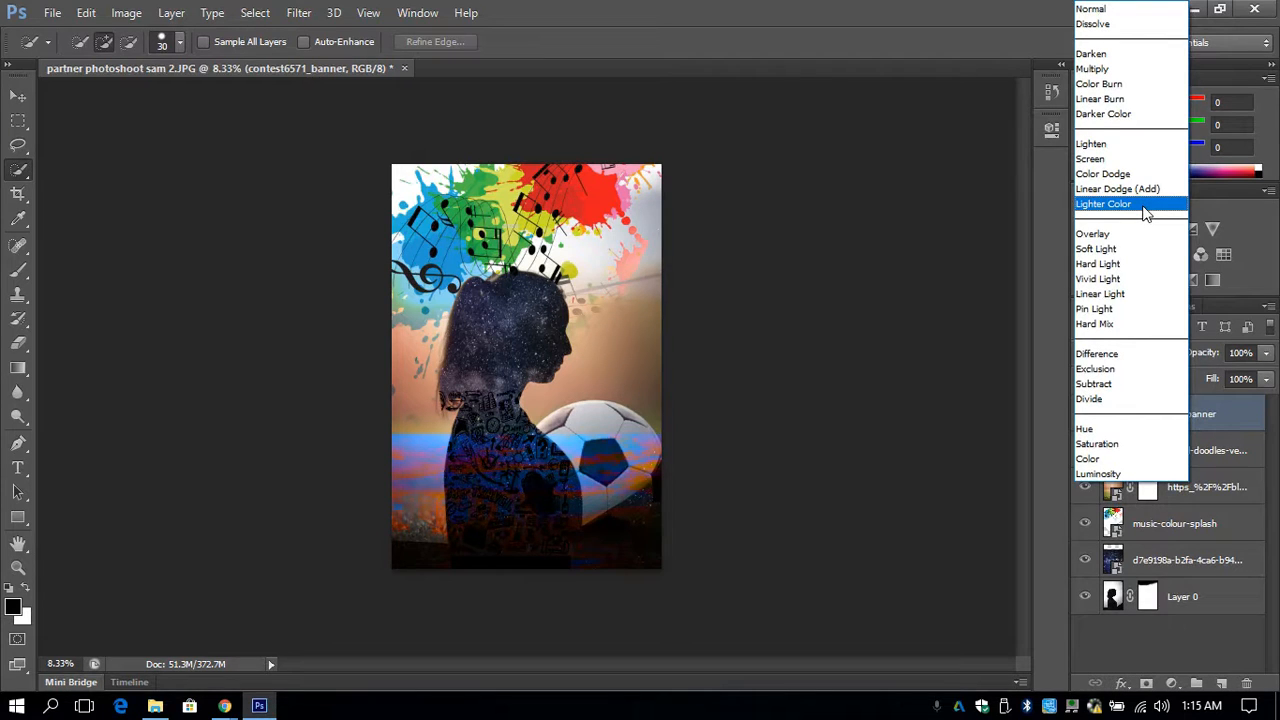
click(1146, 210)
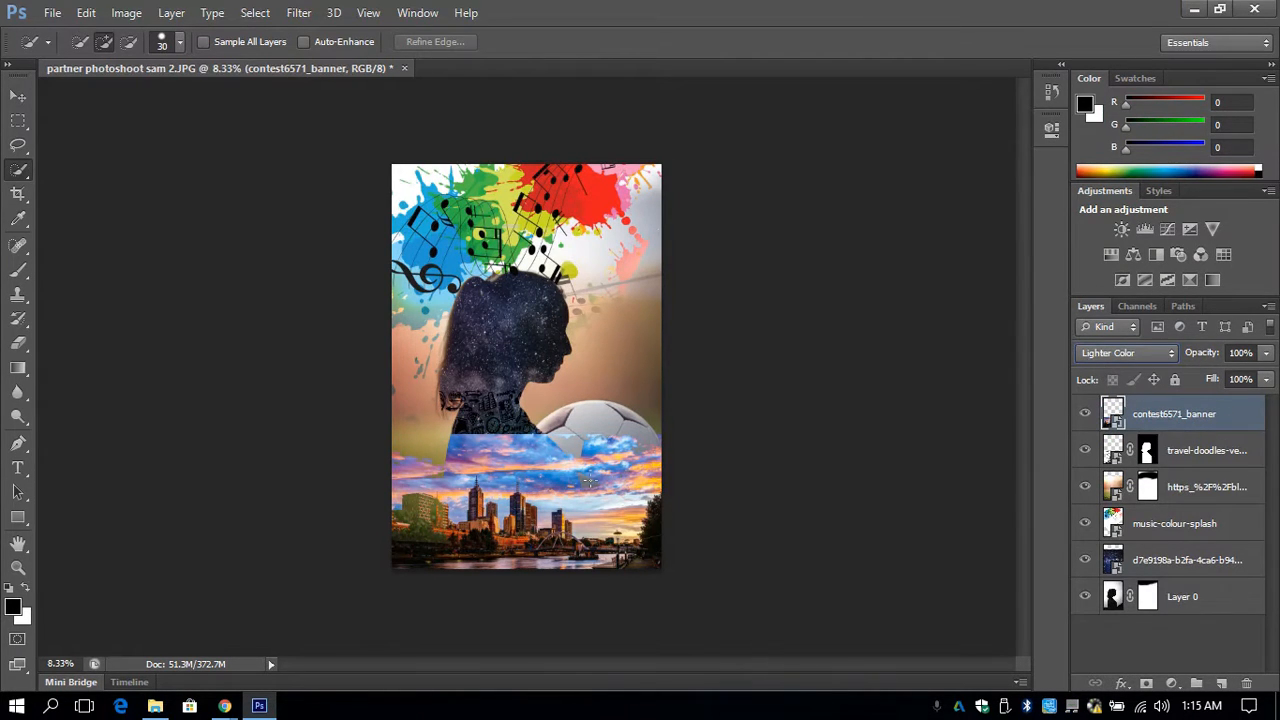
- Move the skyline image up over the silhouette's head and add a layer mask to its layer
key(v)
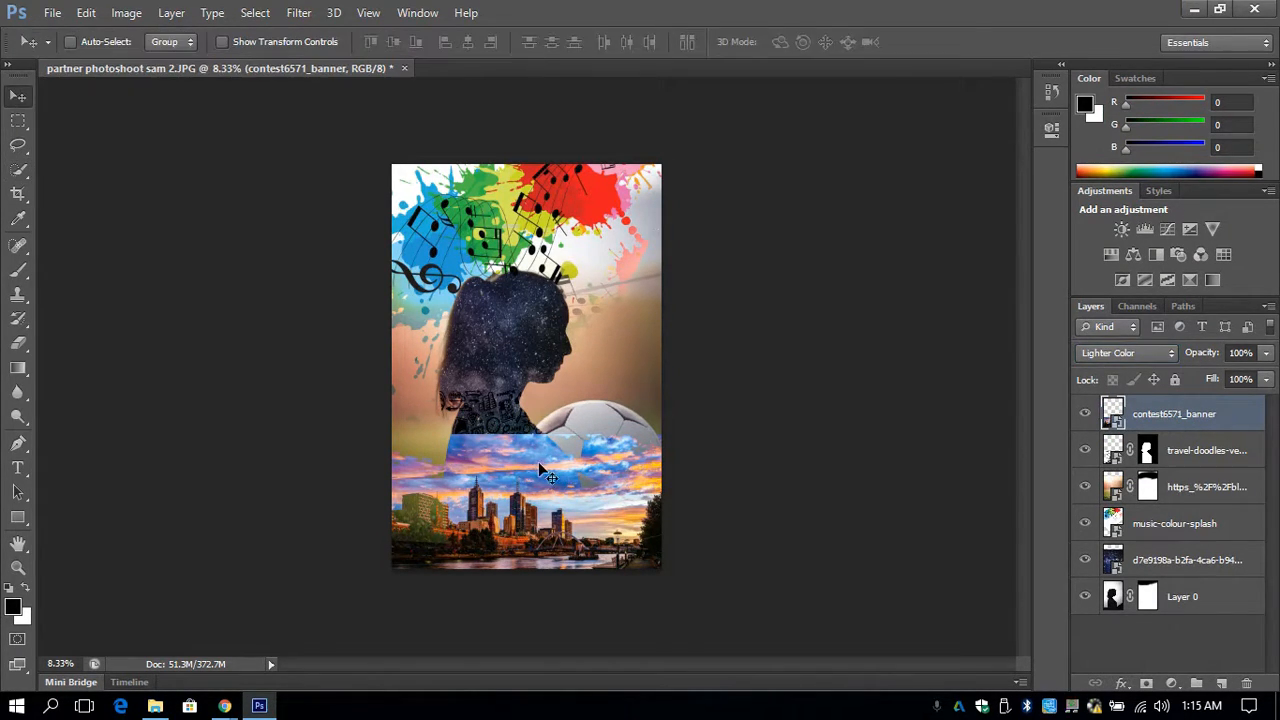
mouse_move(545, 478)
mouse_down()
mouse_move(649, 336)
mouse_move(596, 292)
mouse_move(528, 304)
mouse_move(520, 318)
mouse_move(577, 298)
mouse_up()
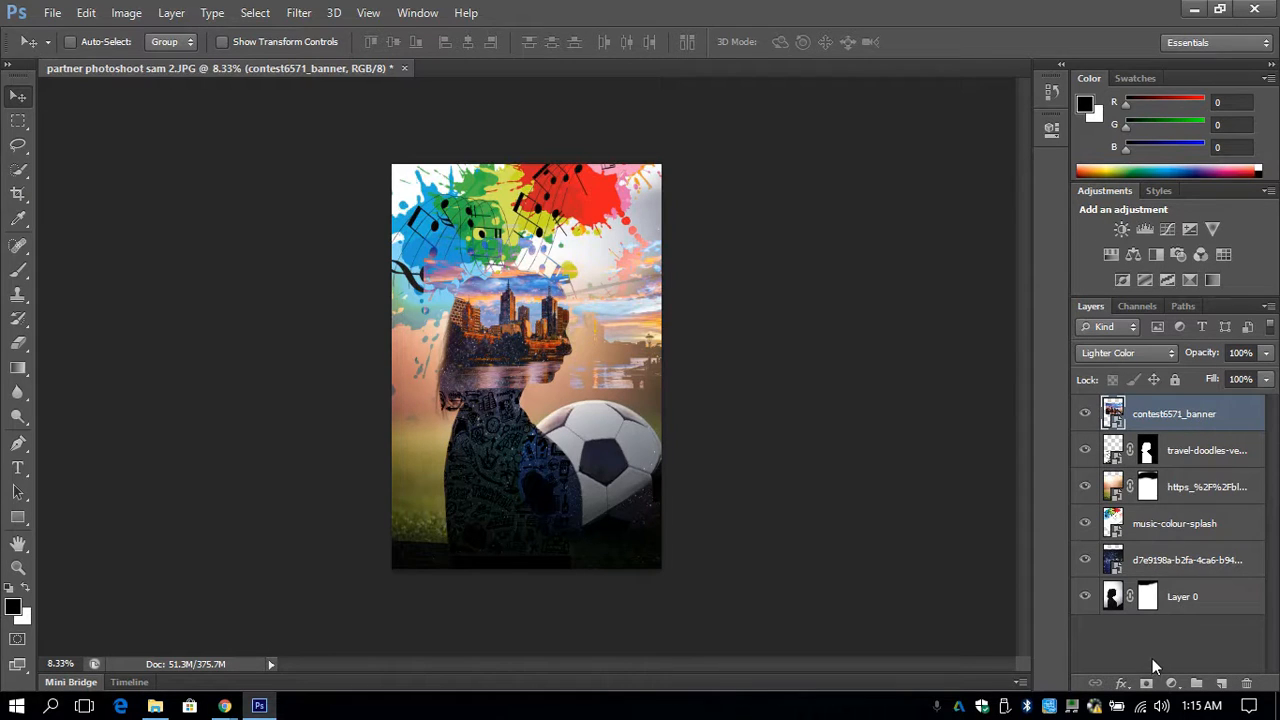
click(1146, 683)
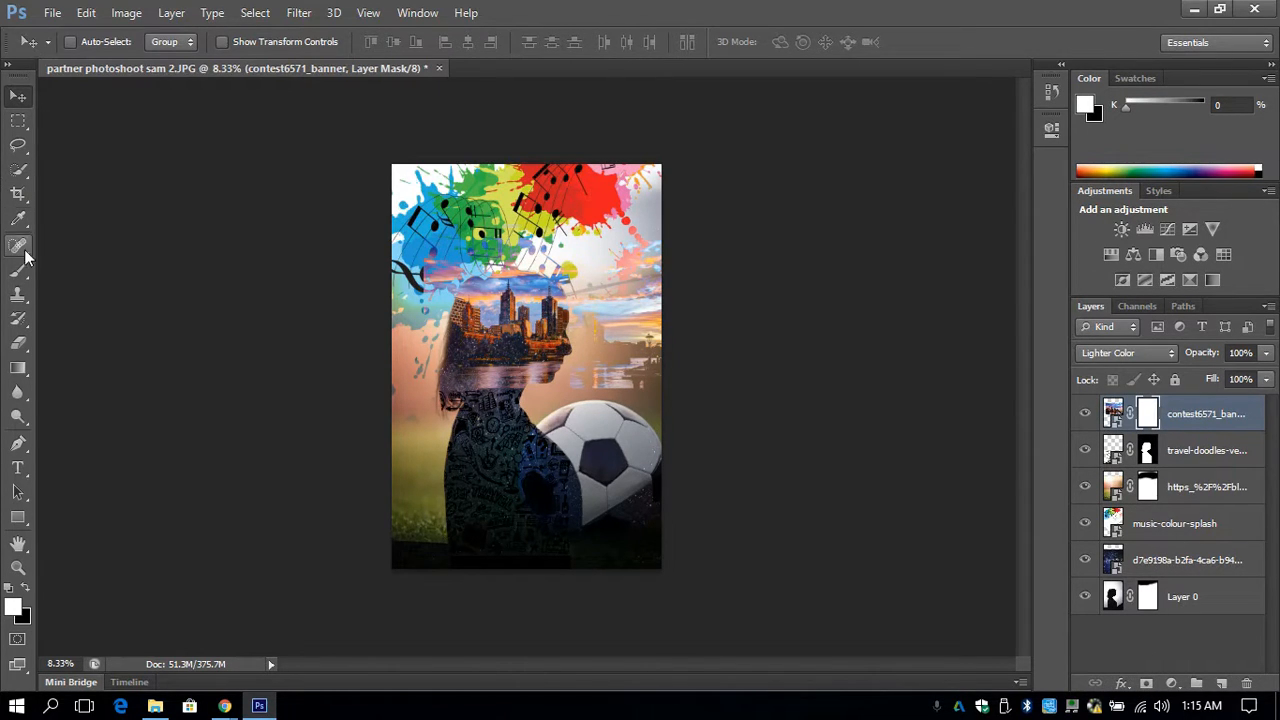
- Paint black with an 825 px brush on the contest6571_banner layer mask to hide the skyline outside the silhouette's head
click(20, 271)
click(28, 591)
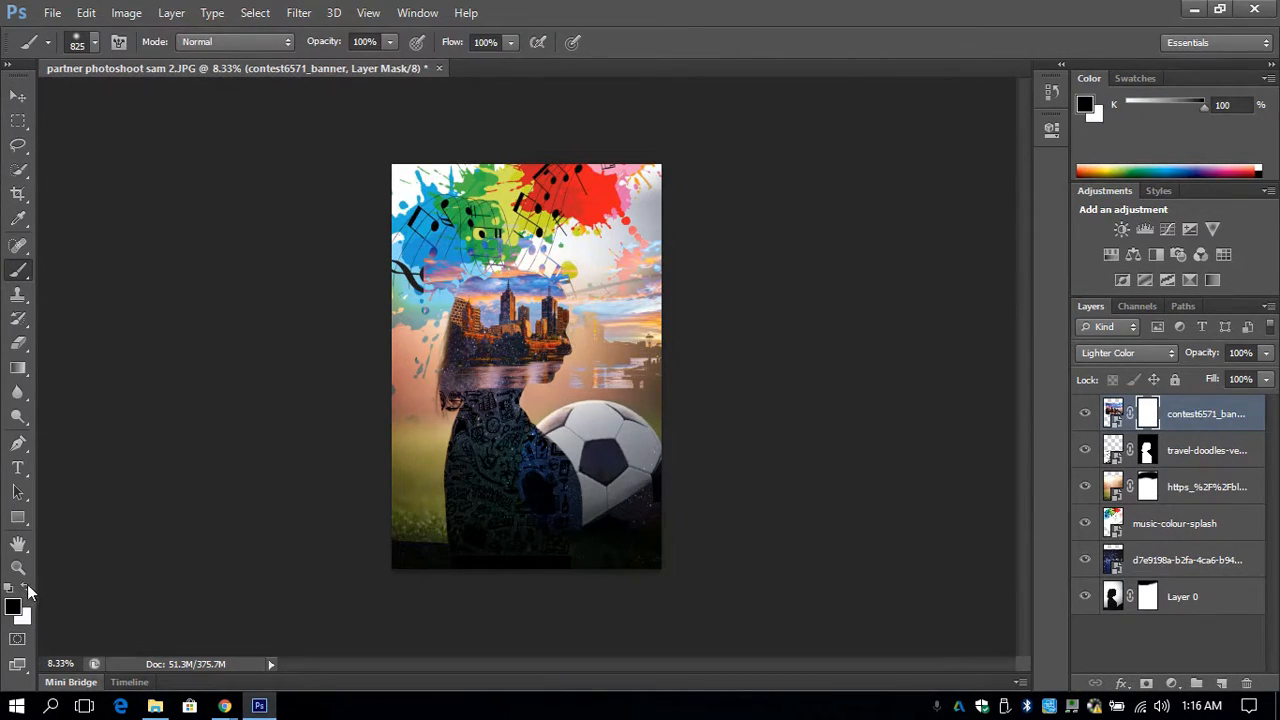
mouse_move(591, 376)
mouse_down()
mouse_move(677, 351)
mouse_move(625, 387)
mouse_move(632, 327)
mouse_move(596, 339)
mouse_move(602, 315)
mouse_move(598, 332)
mouse_move(672, 293)
mouse_move(631, 278)
mouse_move(654, 243)
mouse_move(622, 281)
mouse_move(562, 245)
mouse_move(487, 239)
mouse_move(428, 297)
mouse_move(410, 433)
mouse_move(429, 415)
mouse_move(425, 375)
mouse_move(455, 432)
mouse_move(448, 407)
mouse_move(428, 413)
mouse_move(435, 435)
mouse_move(503, 425)
mouse_move(484, 415)
mouse_move(512, 402)
mouse_move(471, 430)
mouse_move(467, 457)
mouse_move(552, 468)
mouse_up()
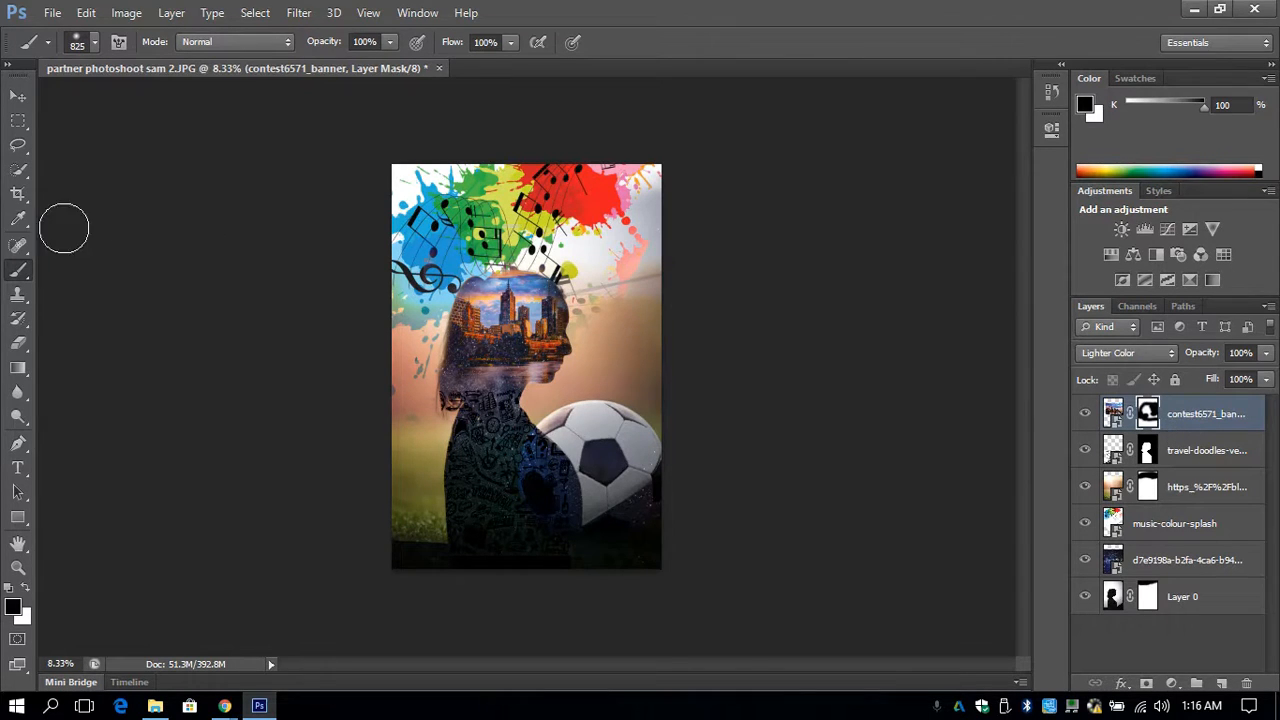
- Add the subject's first name in capitals as vertical text beside the back of the silhouette's head, sized 300 pt
click(20, 474)
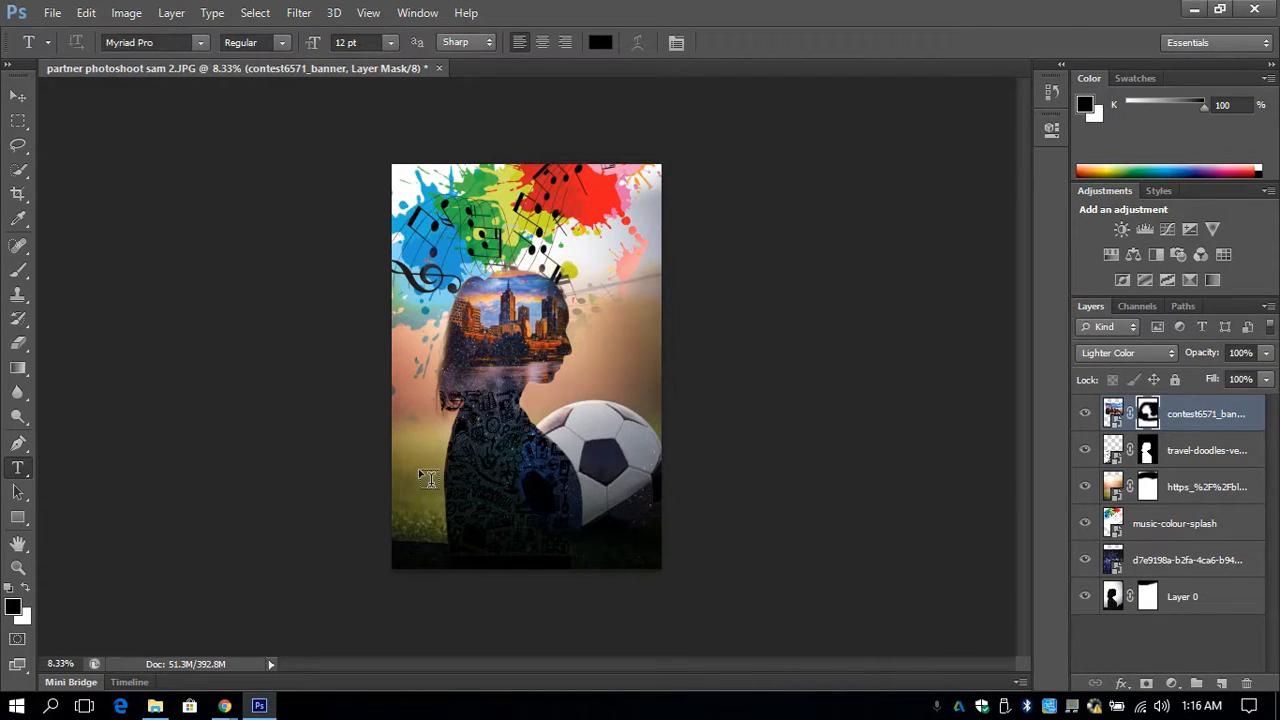
click(18, 472)
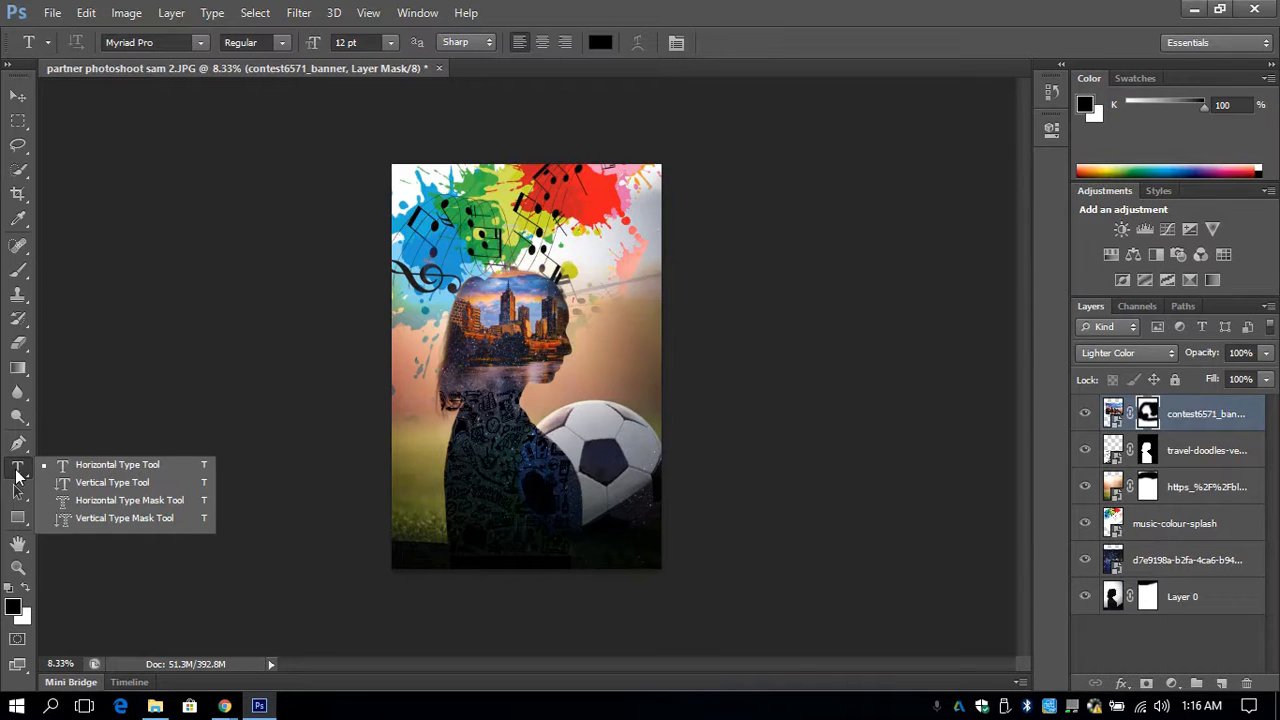
click(152, 482)
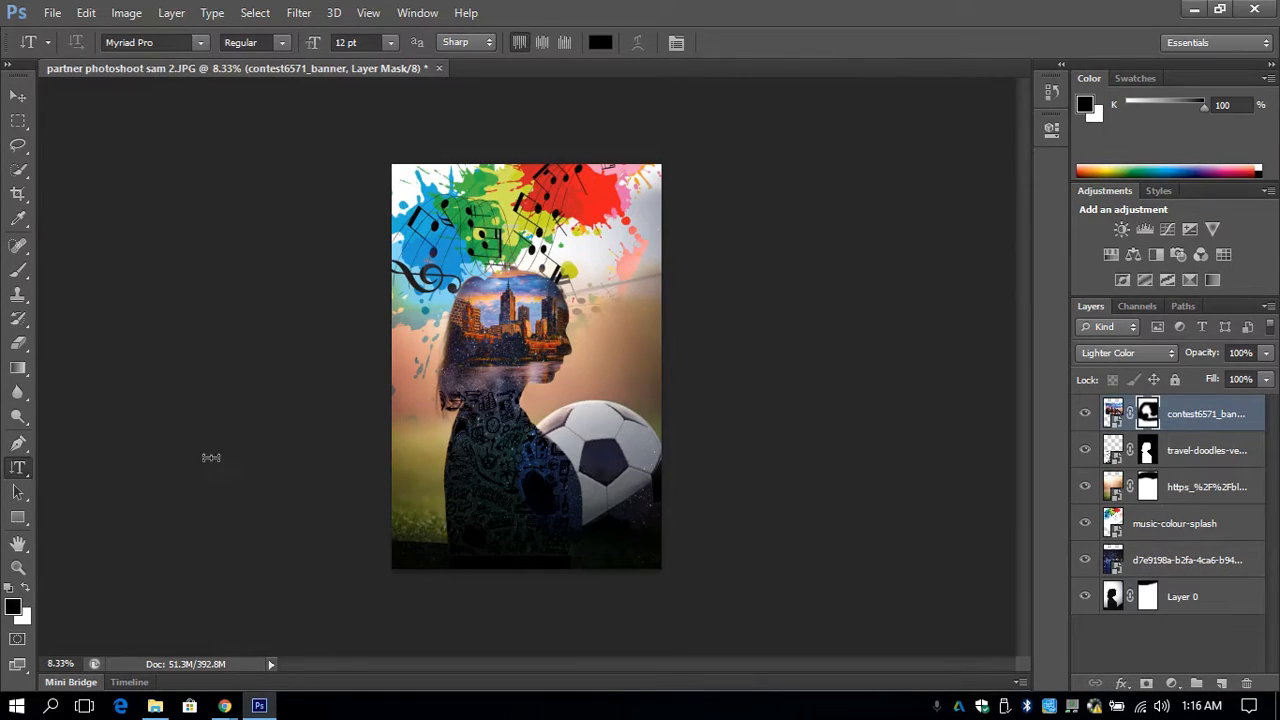
click(410, 325)
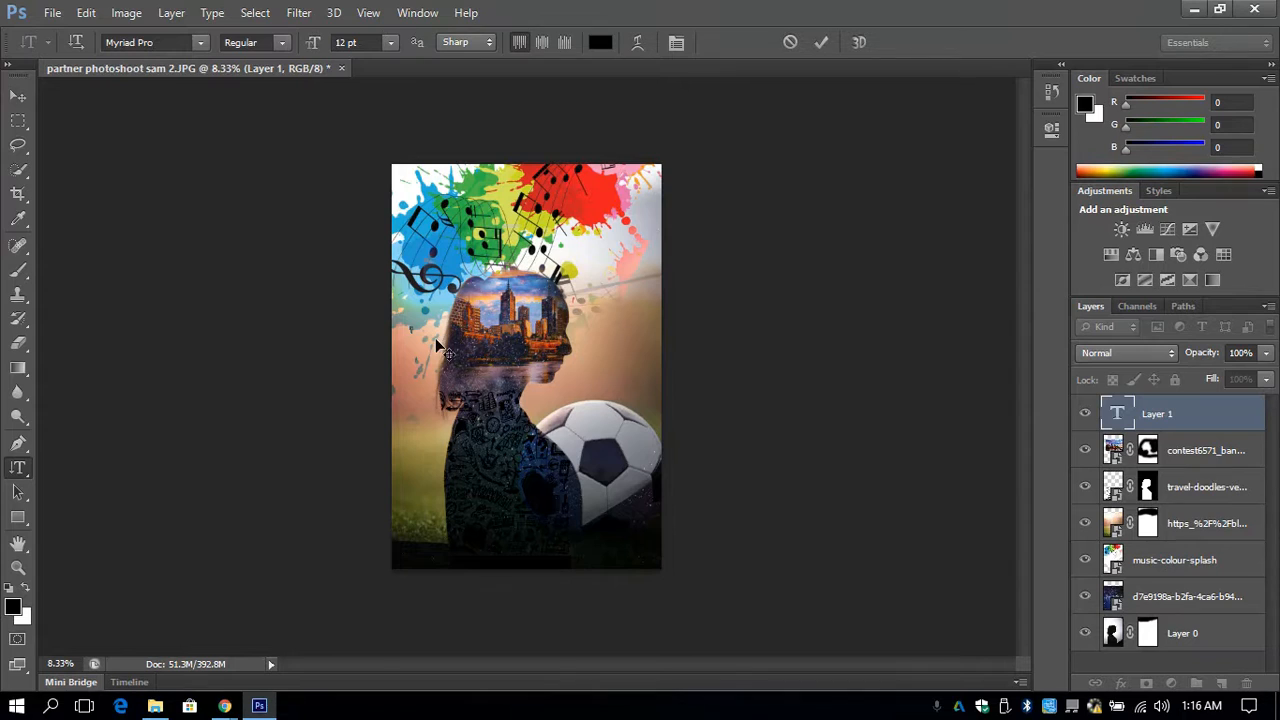
click(390, 45)
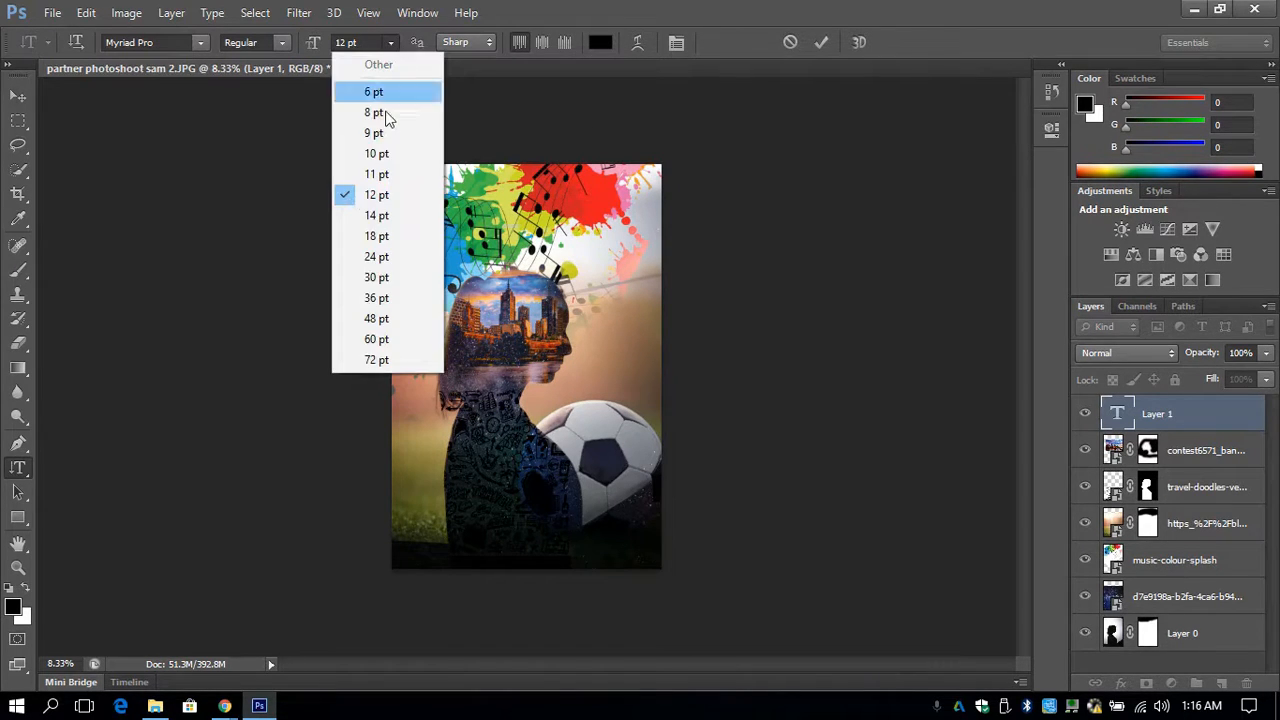
click(400, 339)
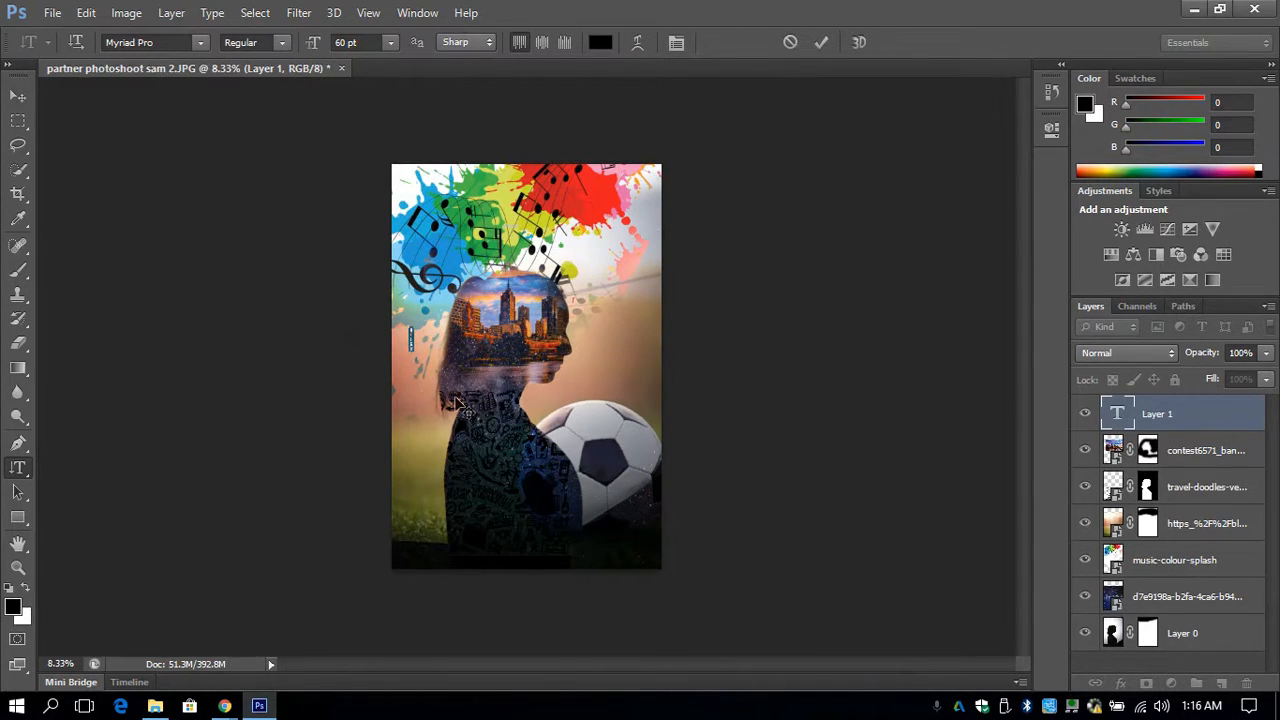
drag(368, 42, 280, 50)
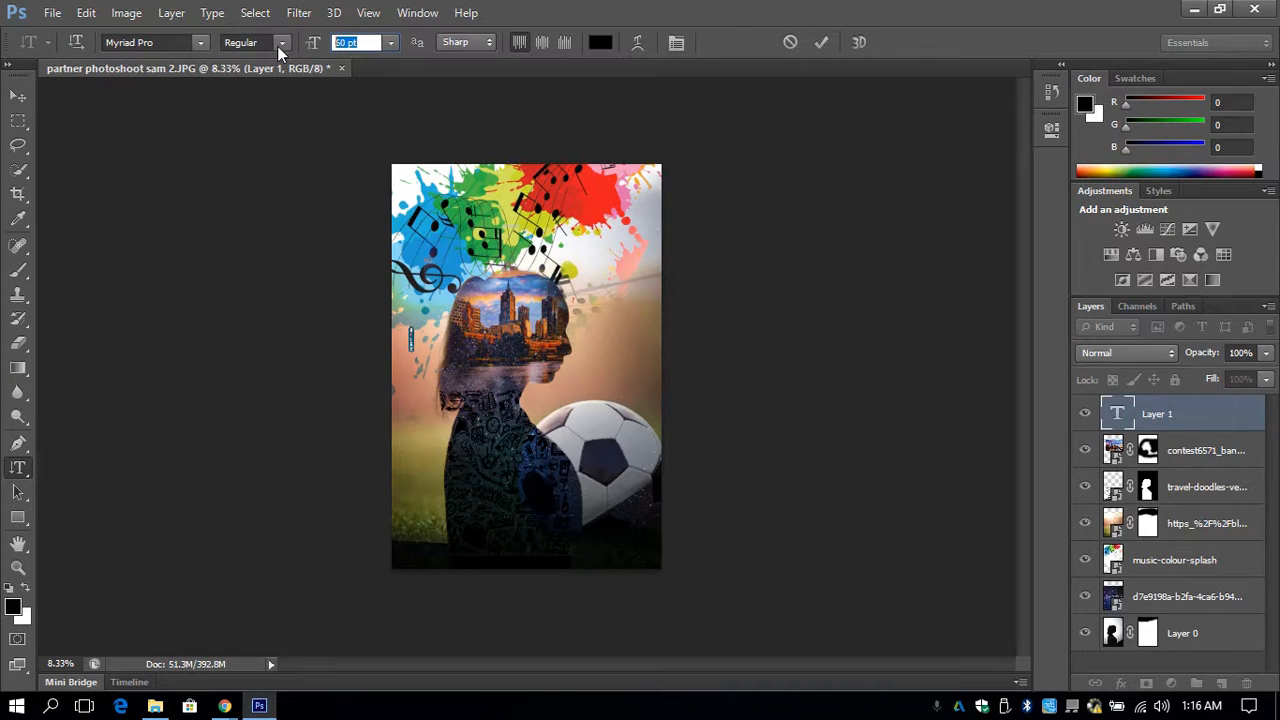
text(300)
key(Return)
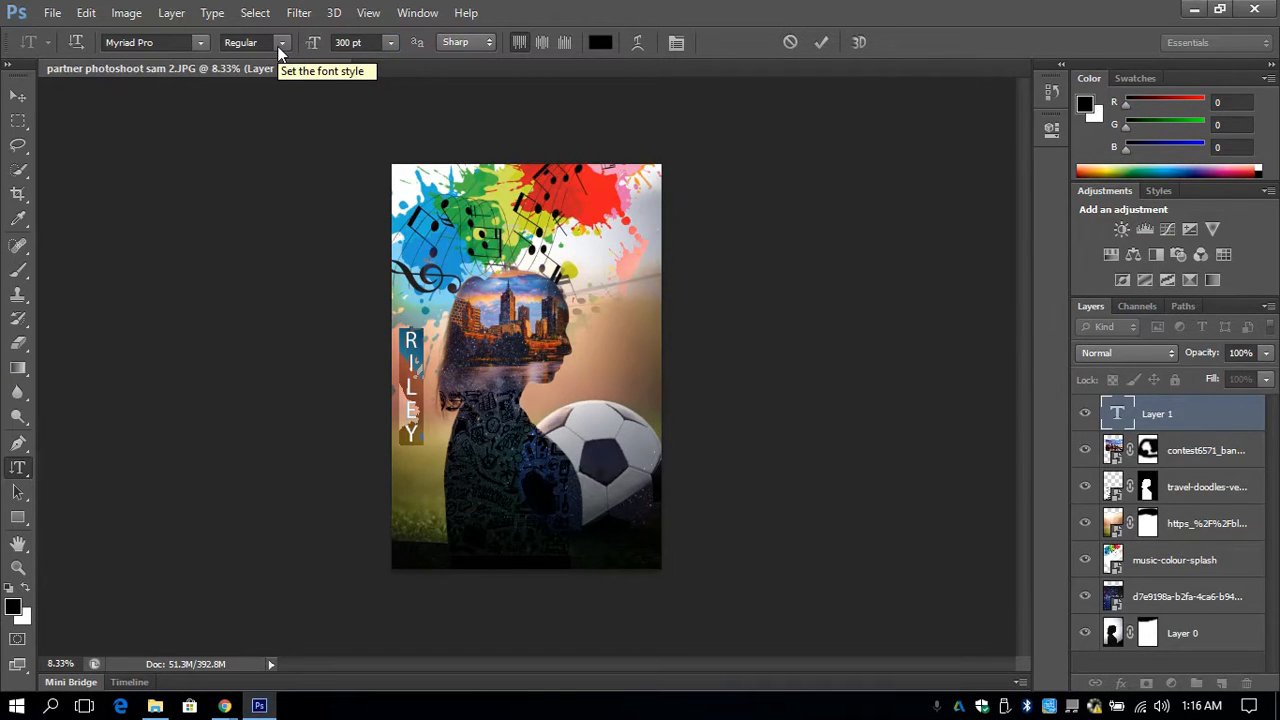
- Try Onyx and settle on the Ravie font for the vertical name, and move it in front of the face above the soccer ball
click(206, 41)
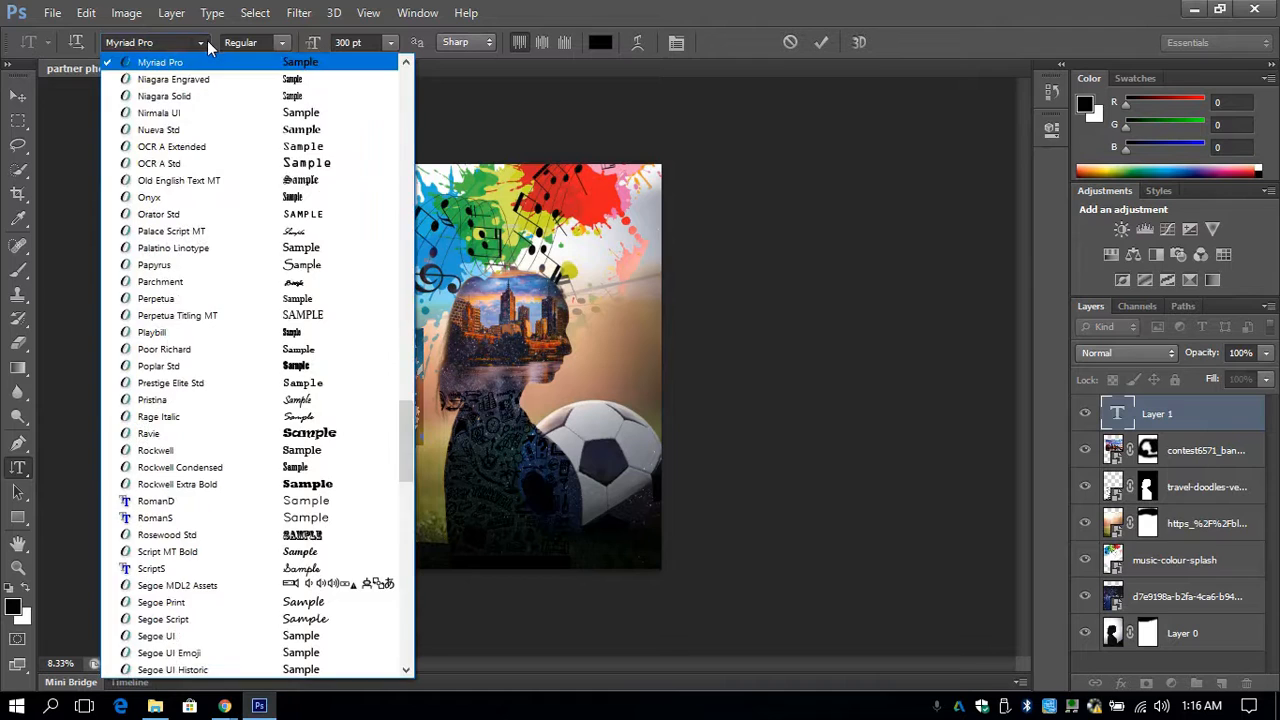
click(201, 203)
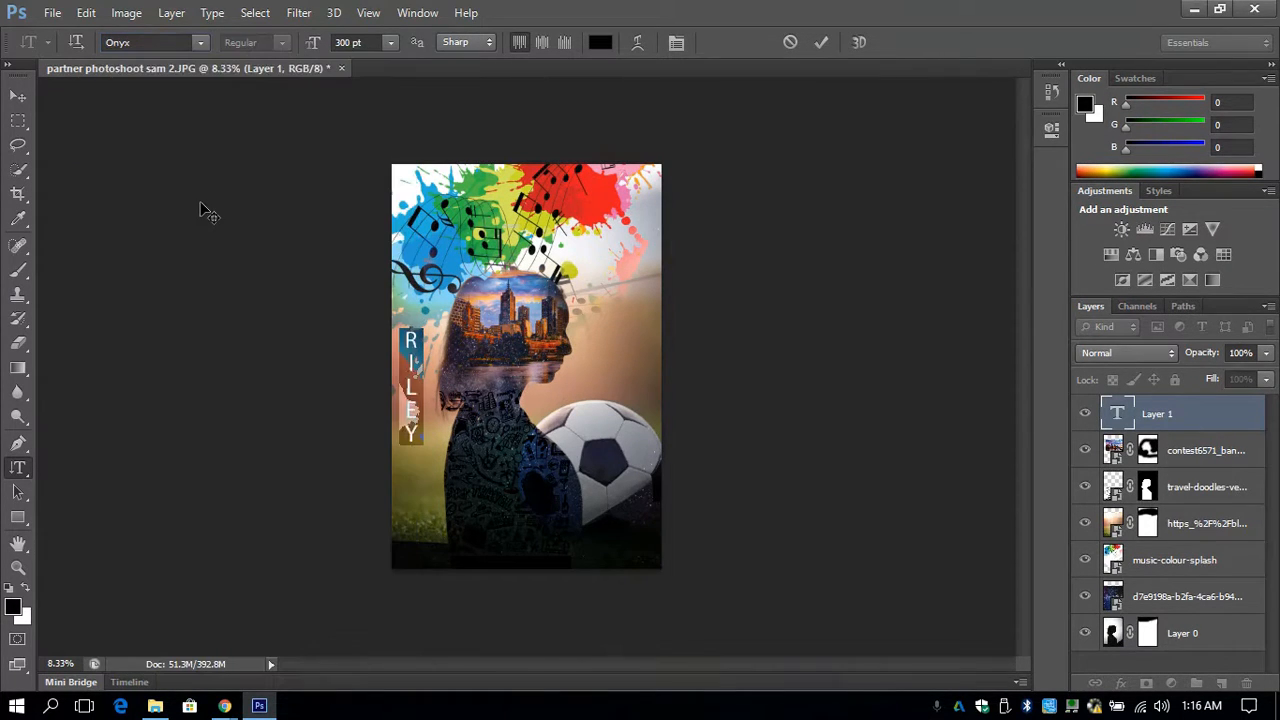
click(199, 43)
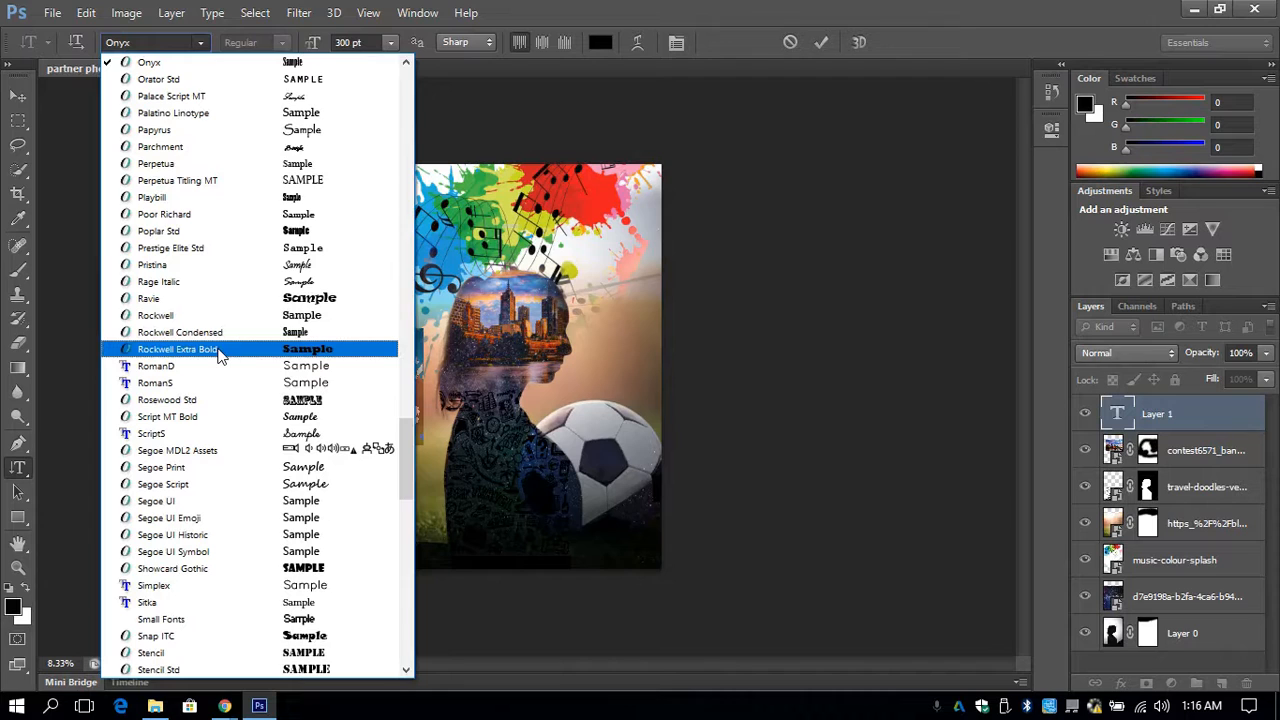
click(220, 299)
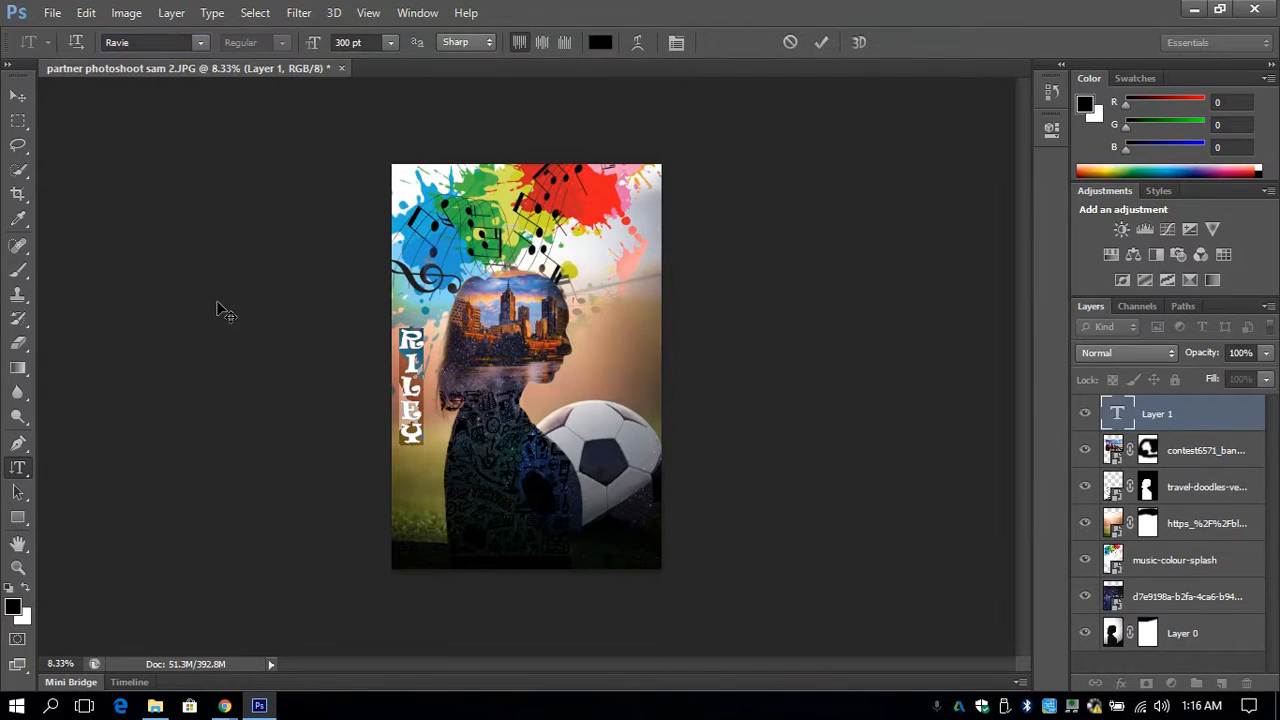
click(20, 97)
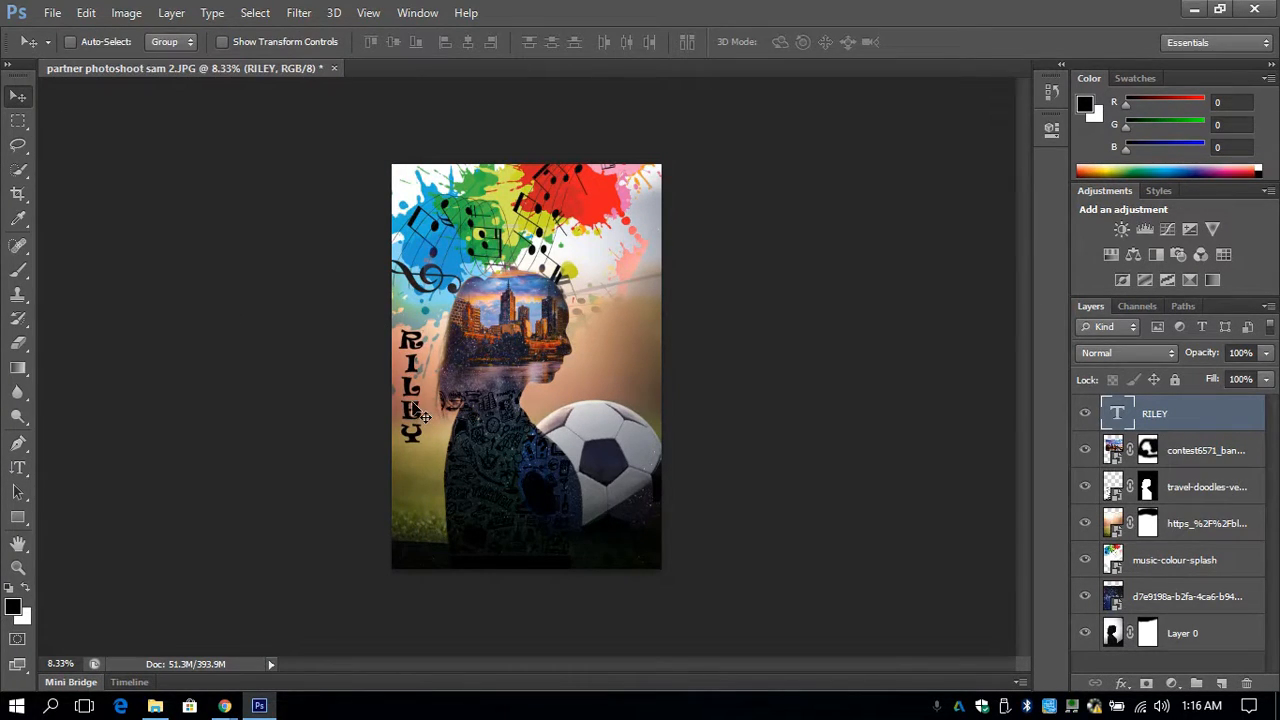
drag(424, 416, 637, 366)
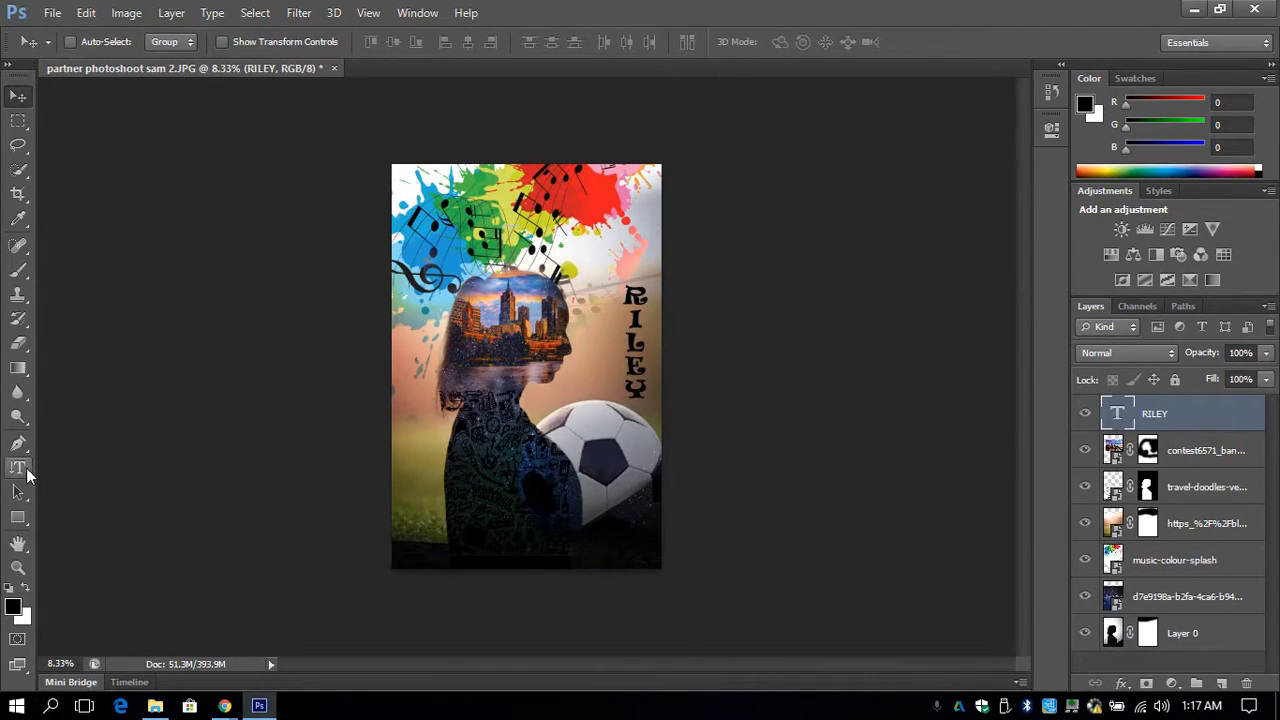
- Add the horizontal text "Portrait by My Partner" along the bottom edge of the image in the Berlin Sans FB font
click(19, 472)
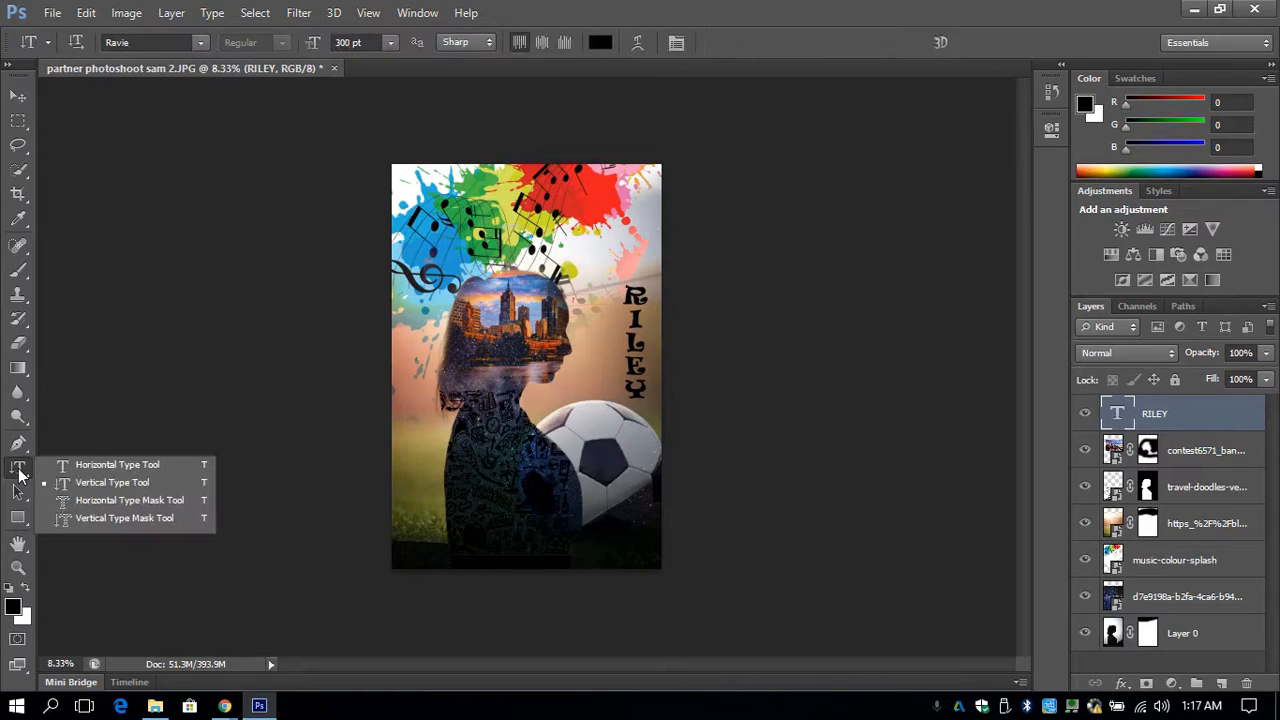
click(98, 467)
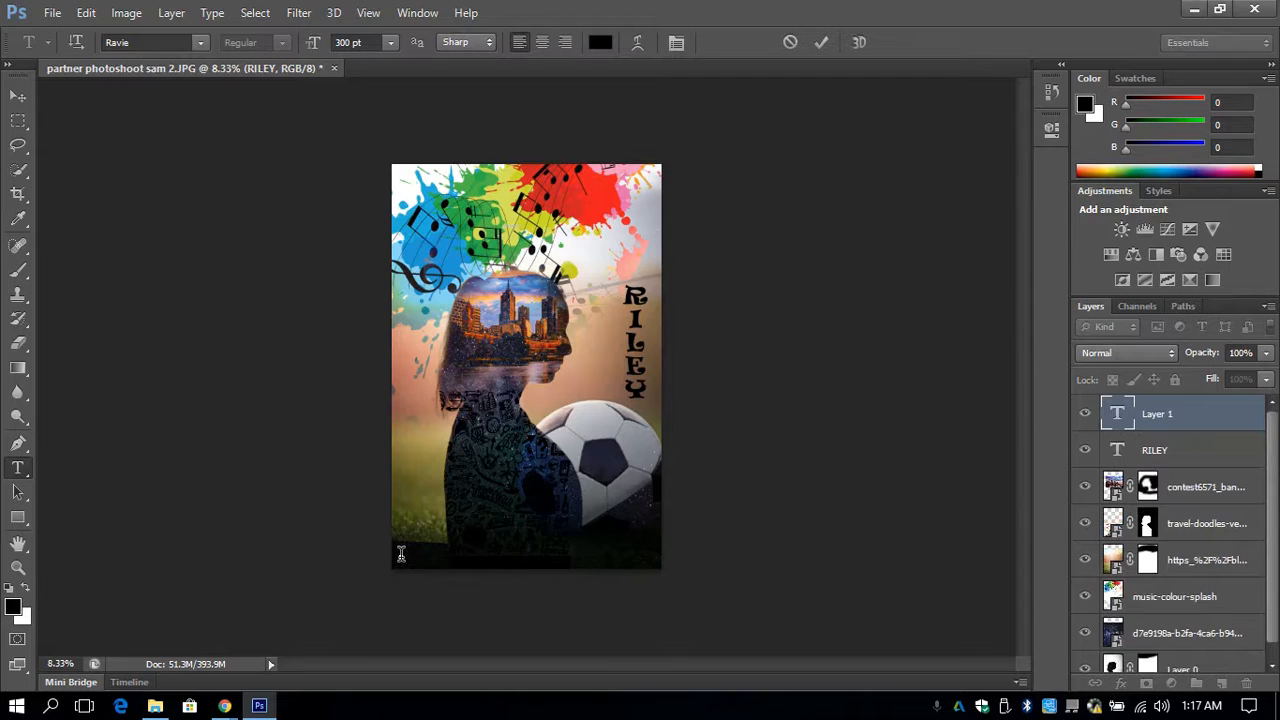
text(LEYMY LIFE)
key(ctrl+a)
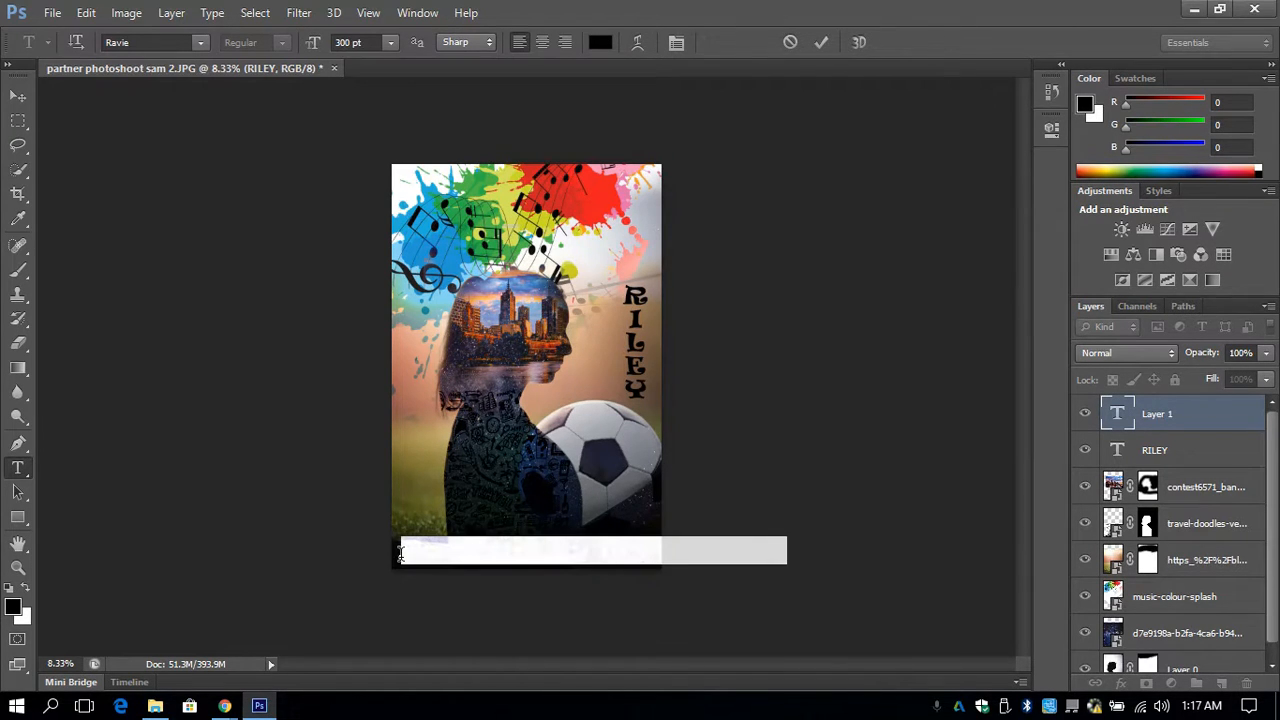
click(201, 41)
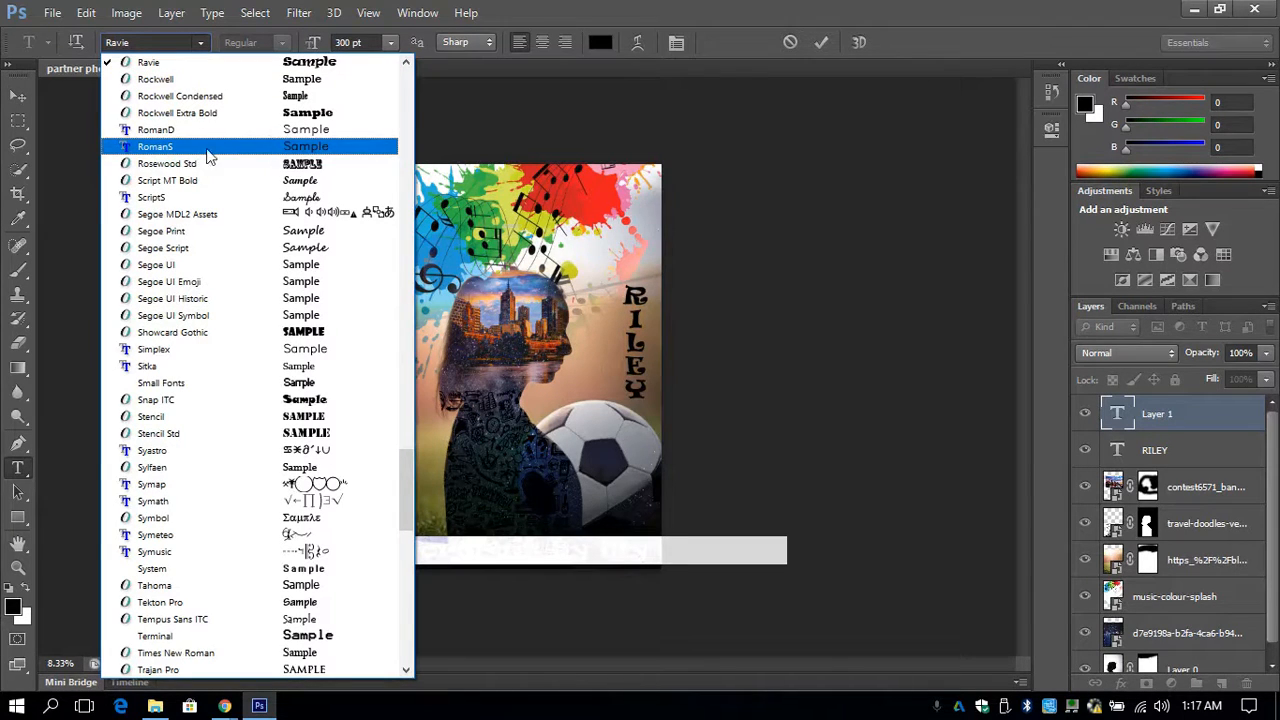
click(410, 127)
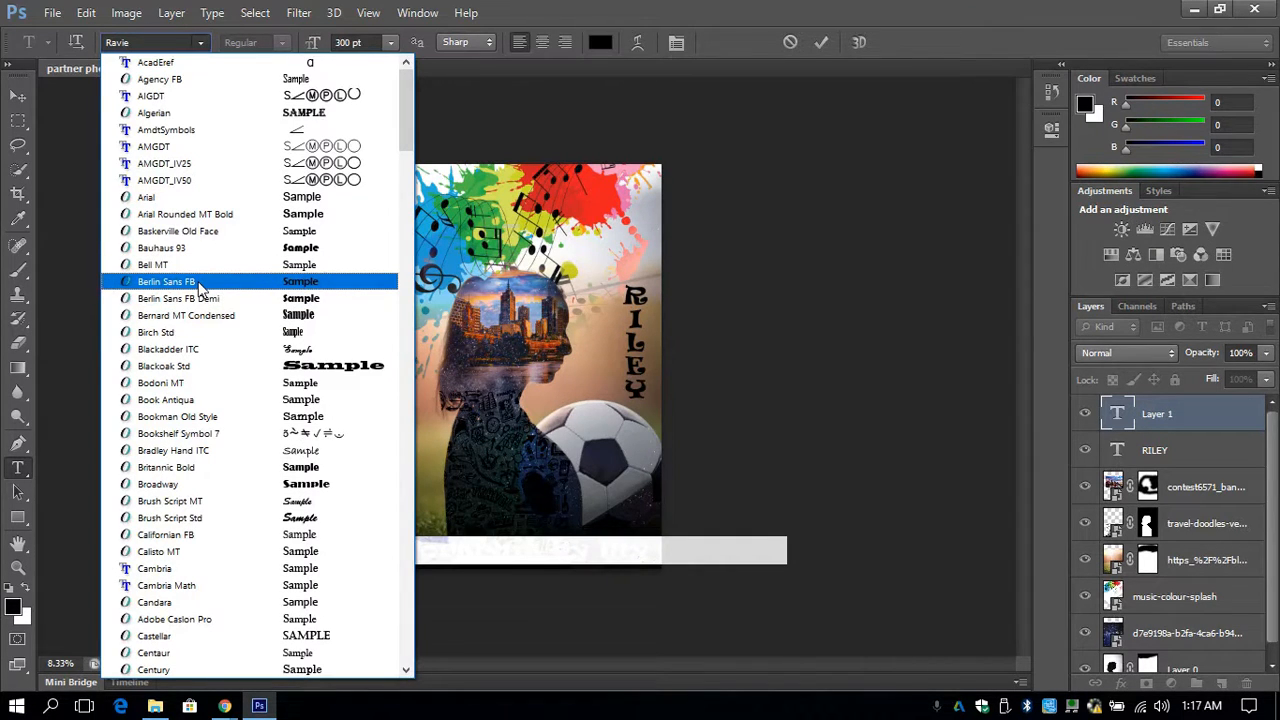
click(198, 284)
- Change the "Portrait by My Partner" text to white (ffffff) and 72 pt and commit it
click(605, 40)
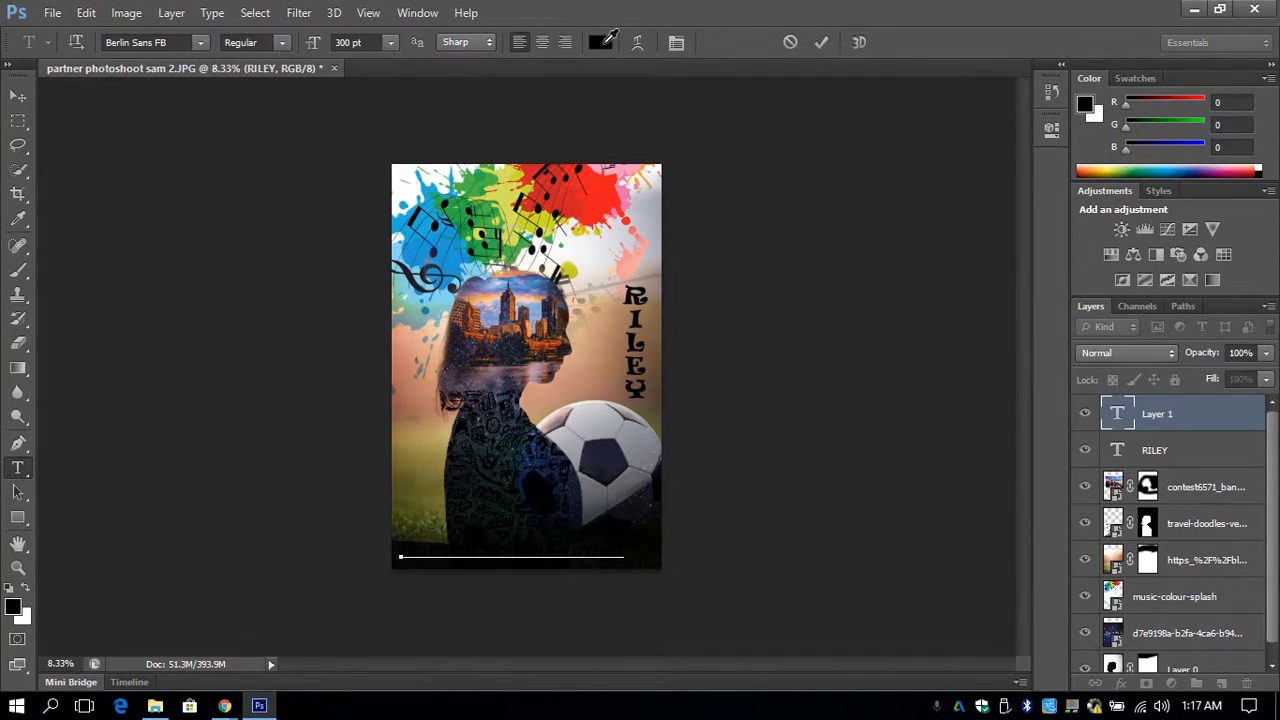
click(435, 200)
drag(435, 200, 393, 163)
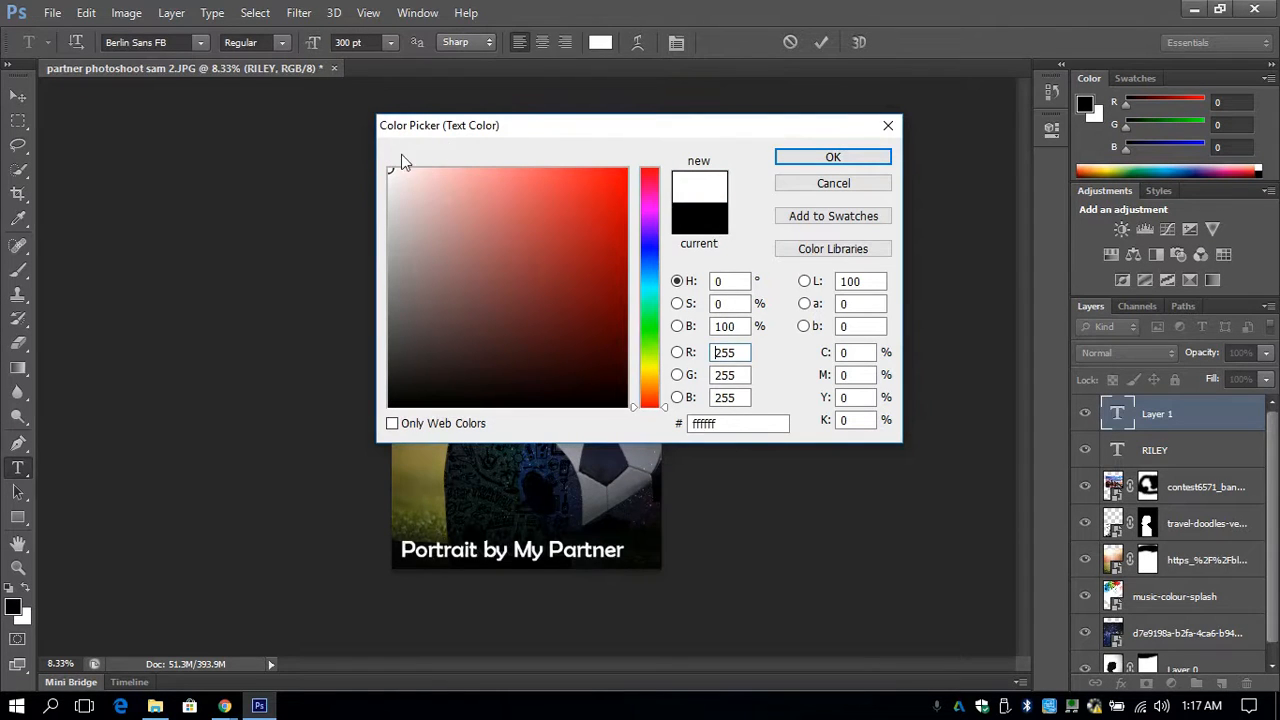
click(785, 157)
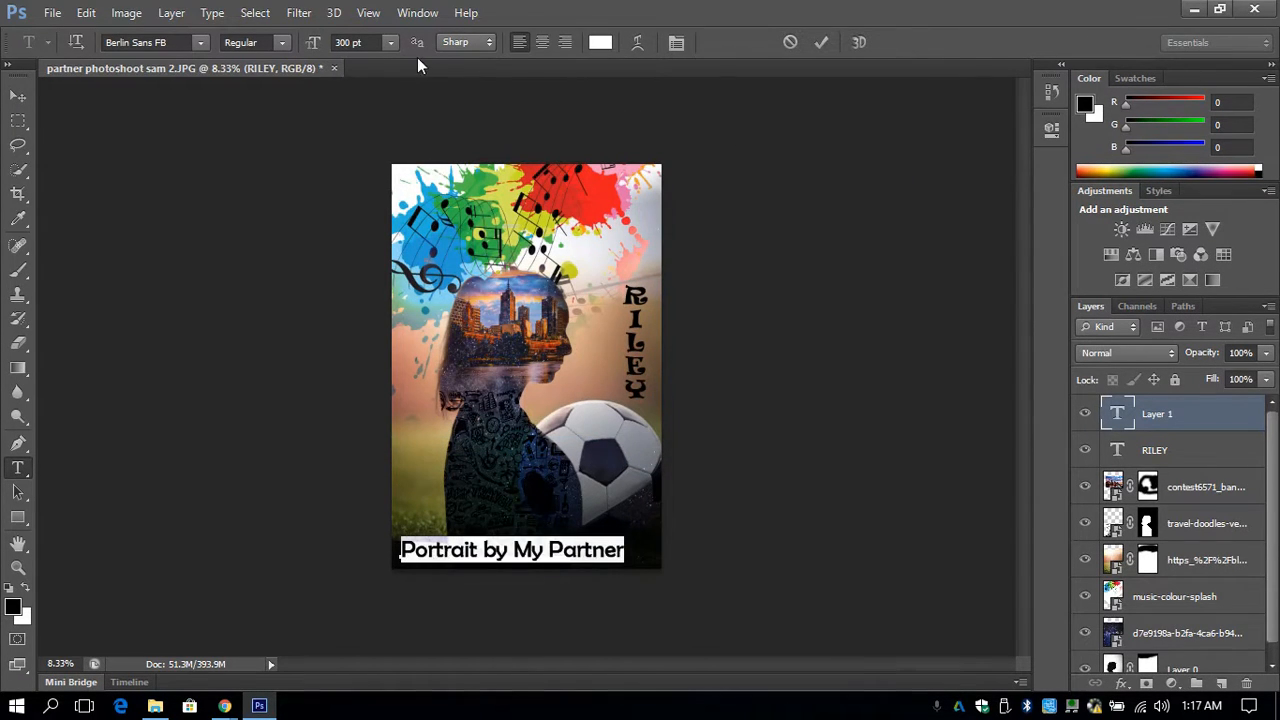
click(389, 42)
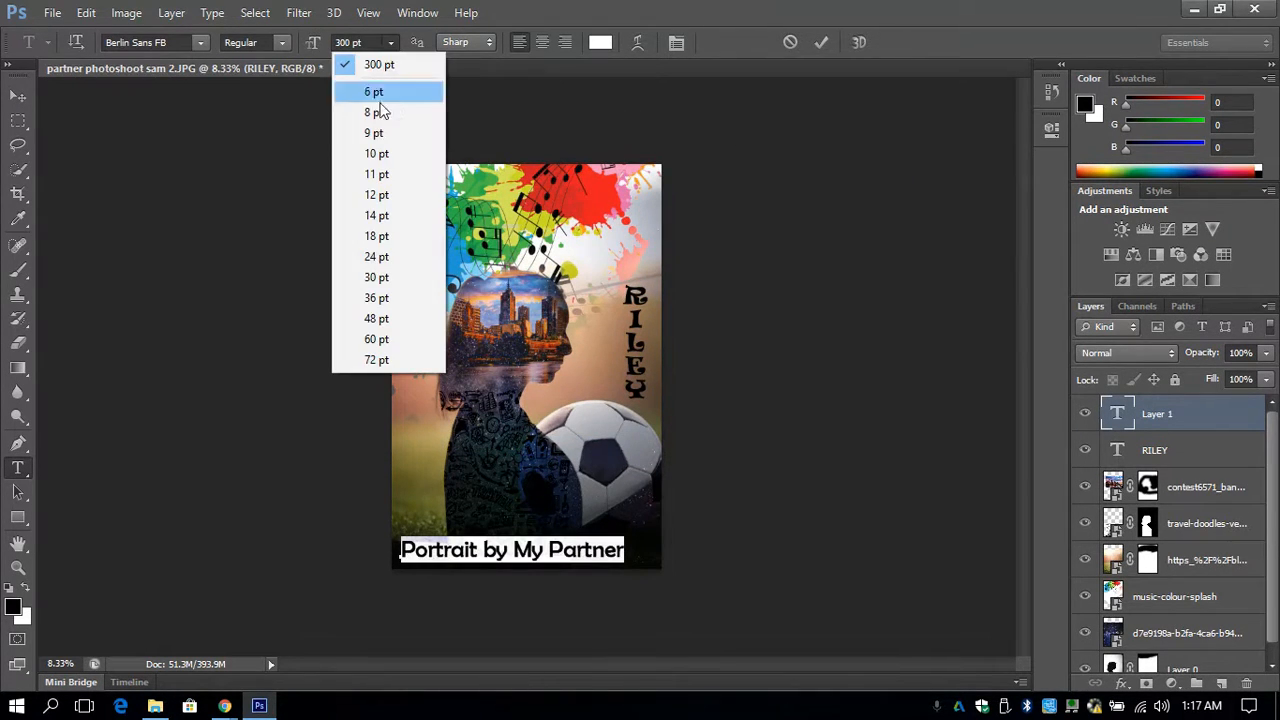
click(386, 362)
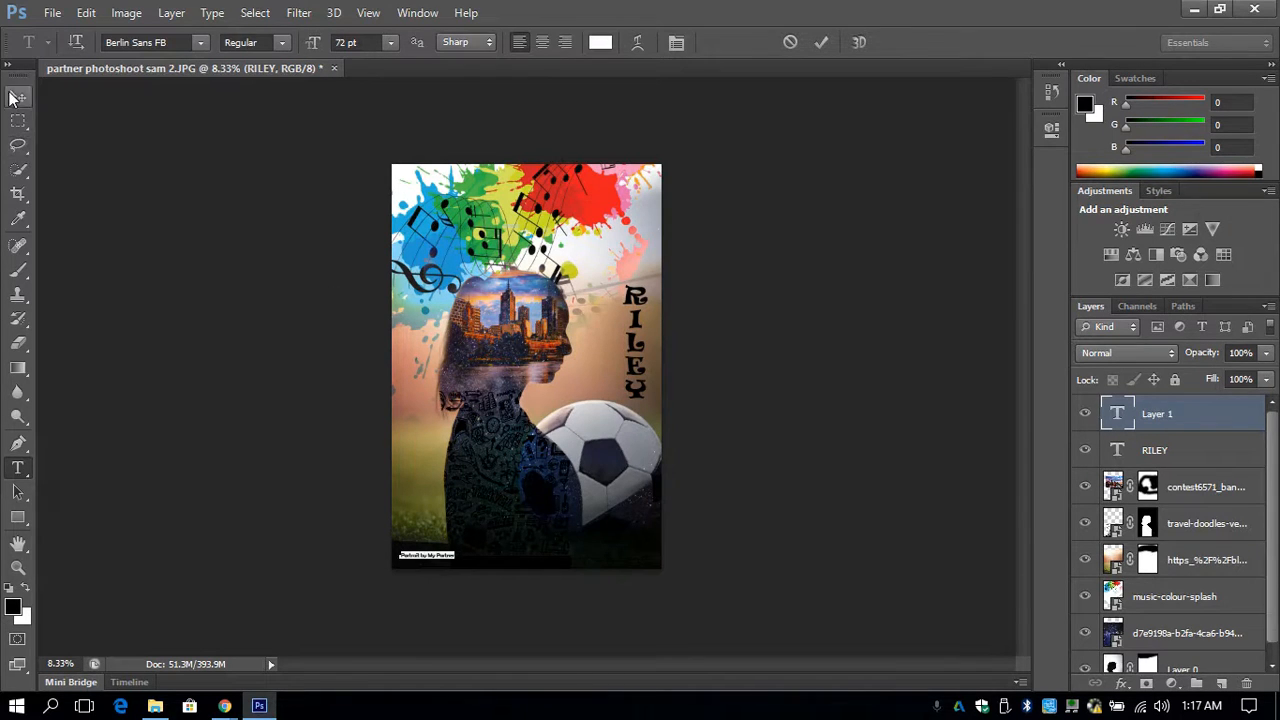
click(18, 96)
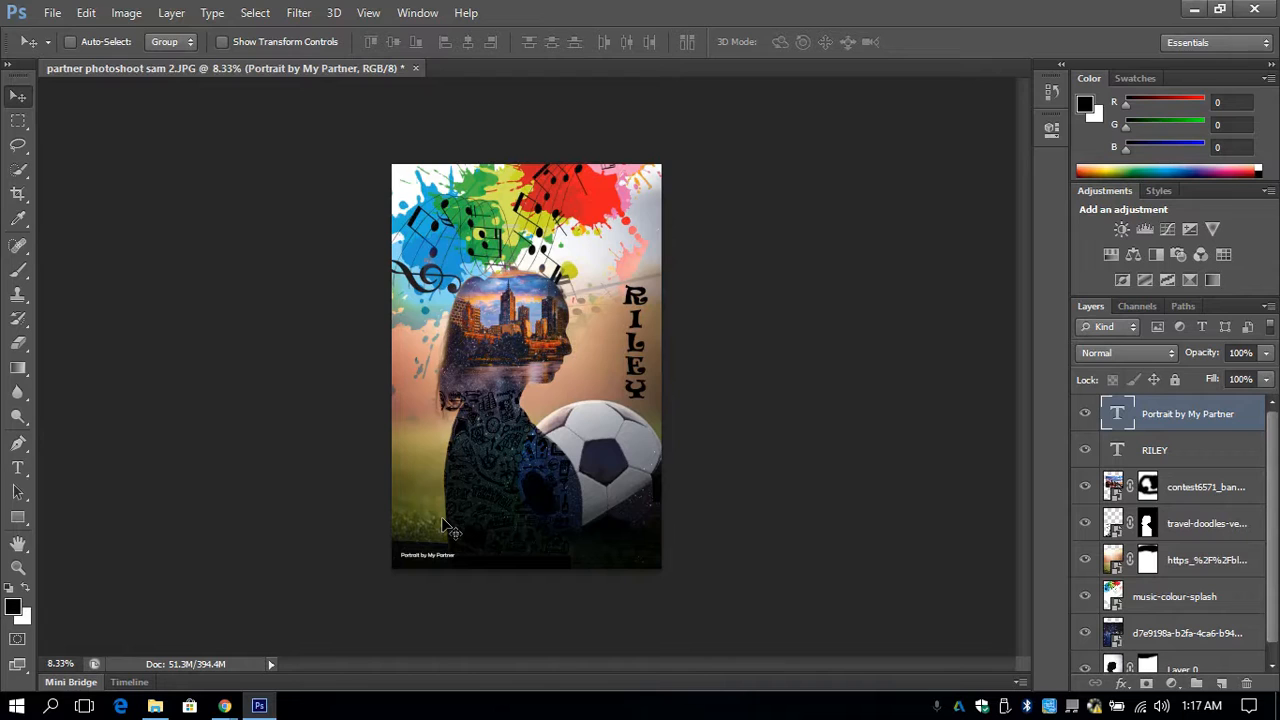
- Save a layered Photoshop PSD under the name "AllaboutmeP2_" followed by the subject's first name, with Maximize Compatibility on
click(54, 14)
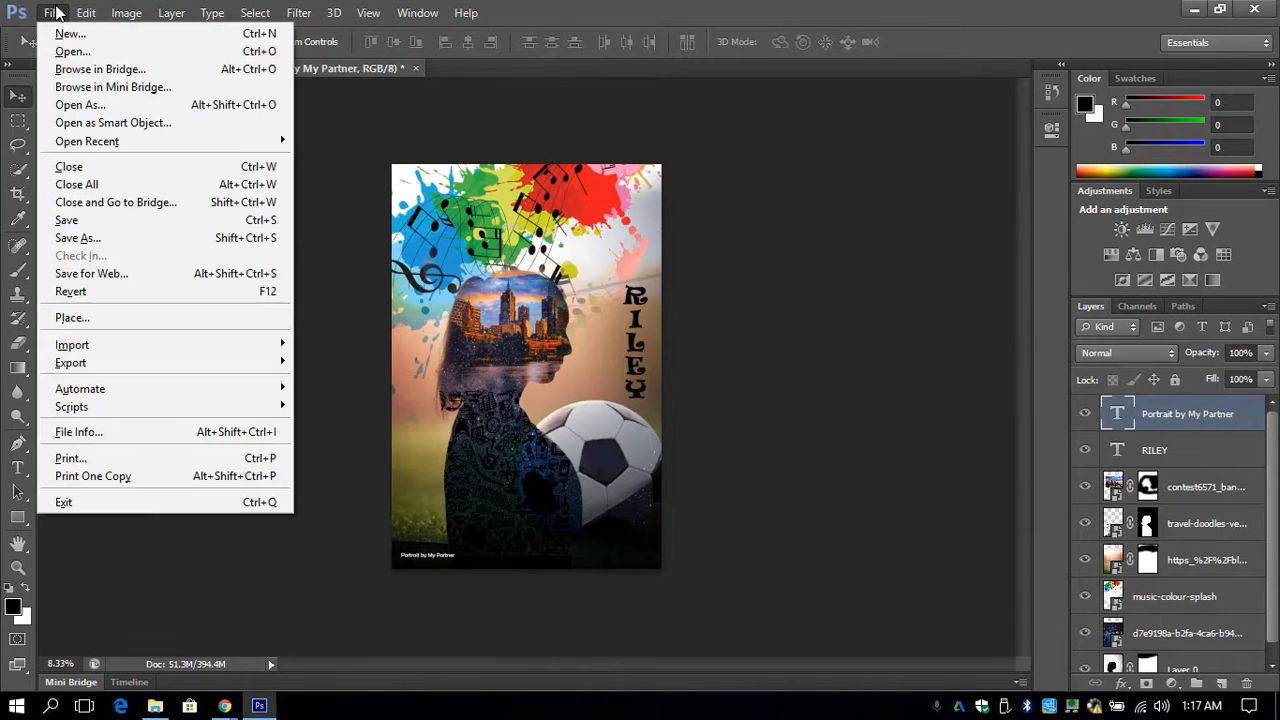
click(90, 240)
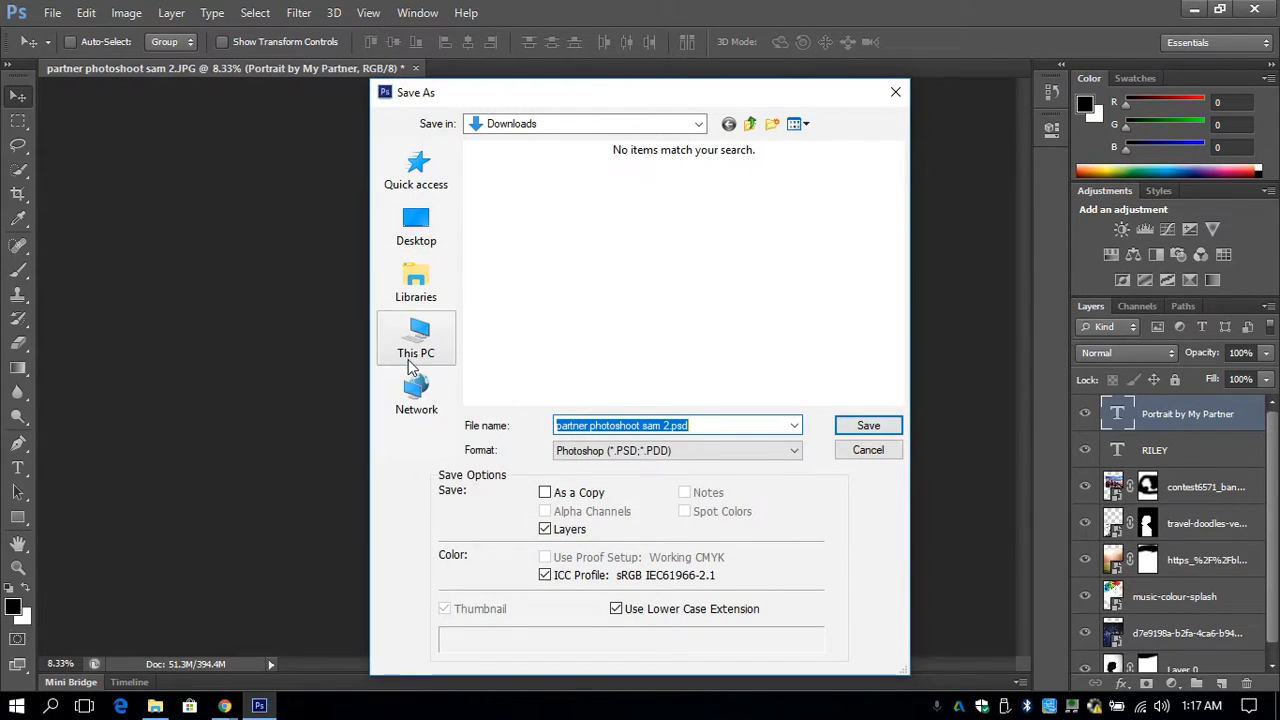
click(409, 358)
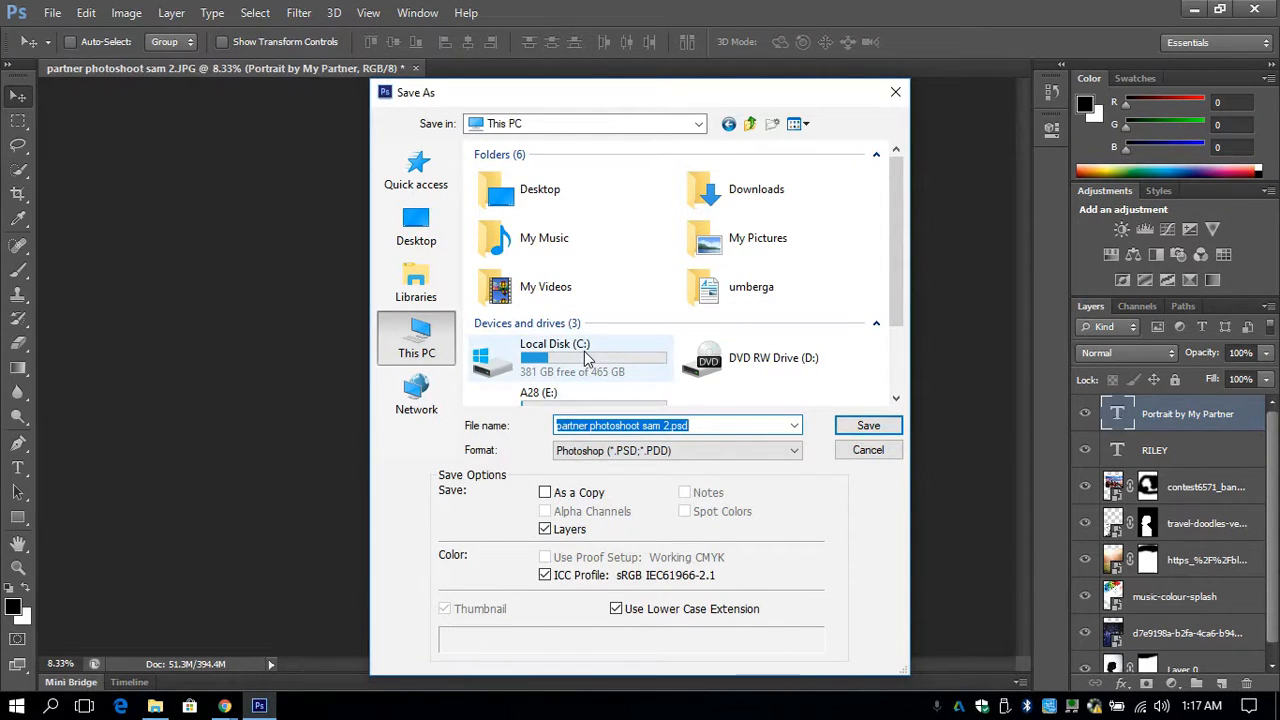
click(671, 426)
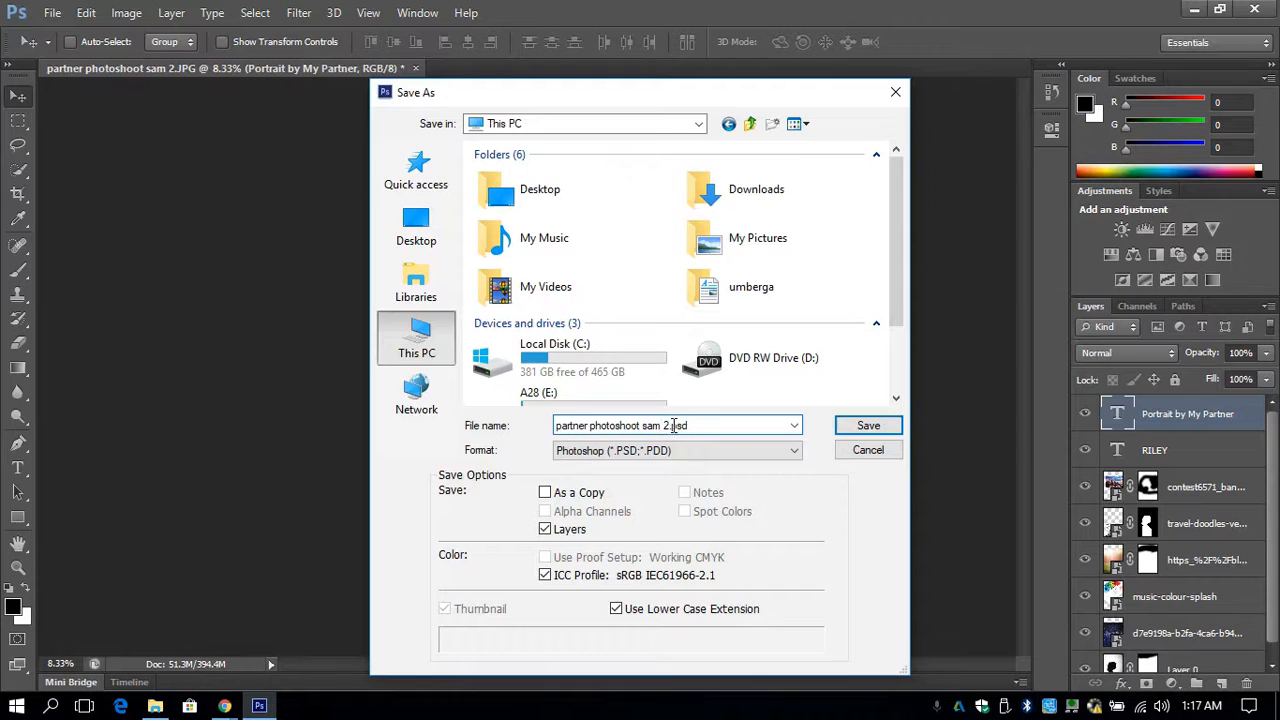
drag(671, 426, 556, 426)
key(BackSpace)
key(Delete)
text(All)
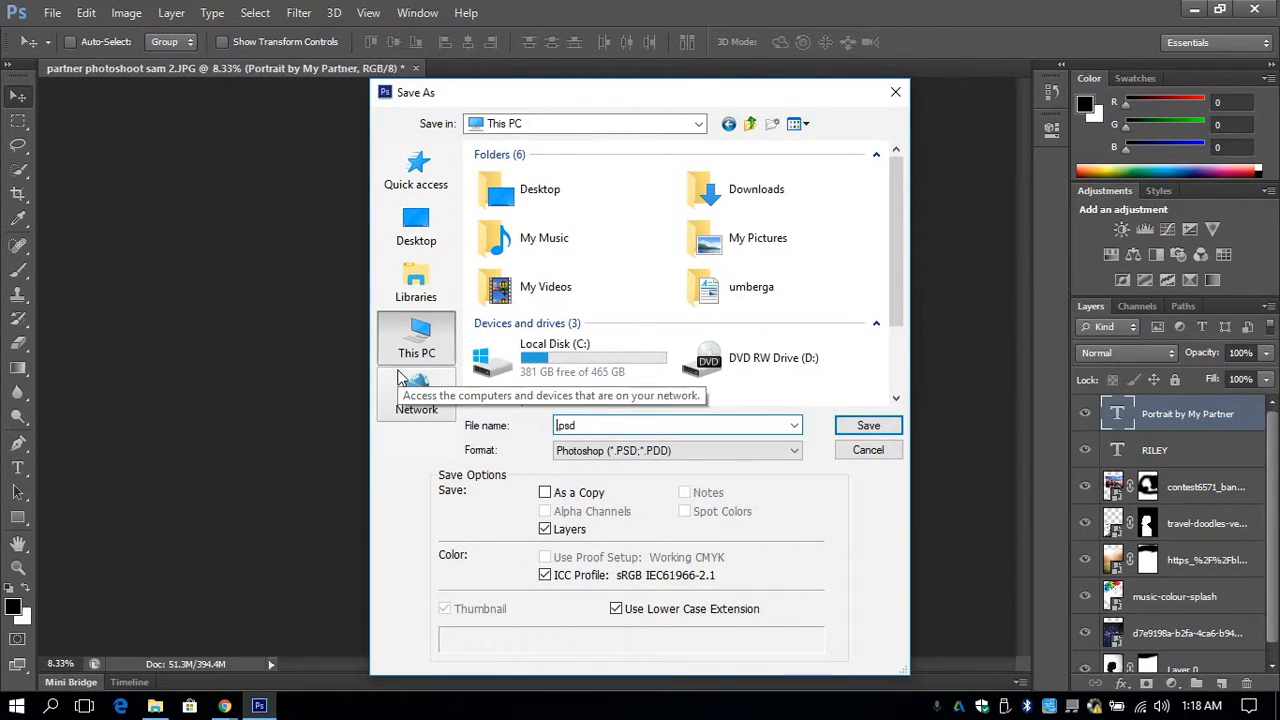
text(aboutmeP)
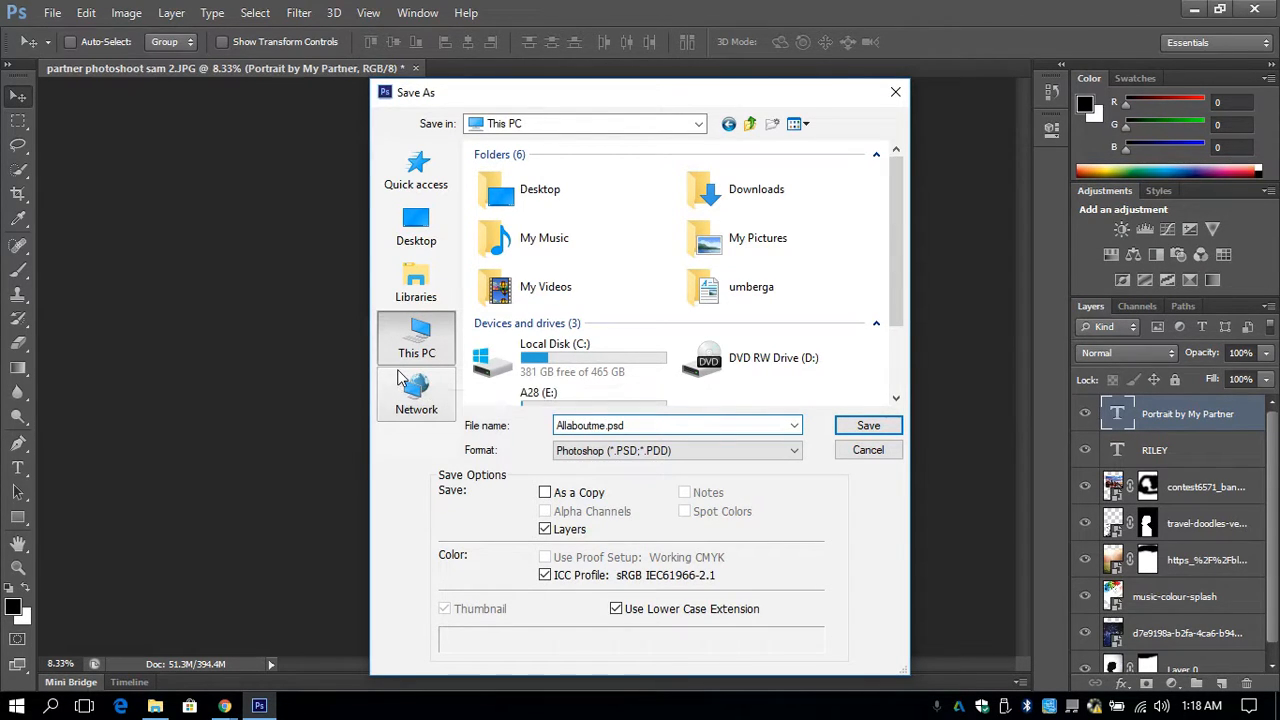
text(2_Rile)
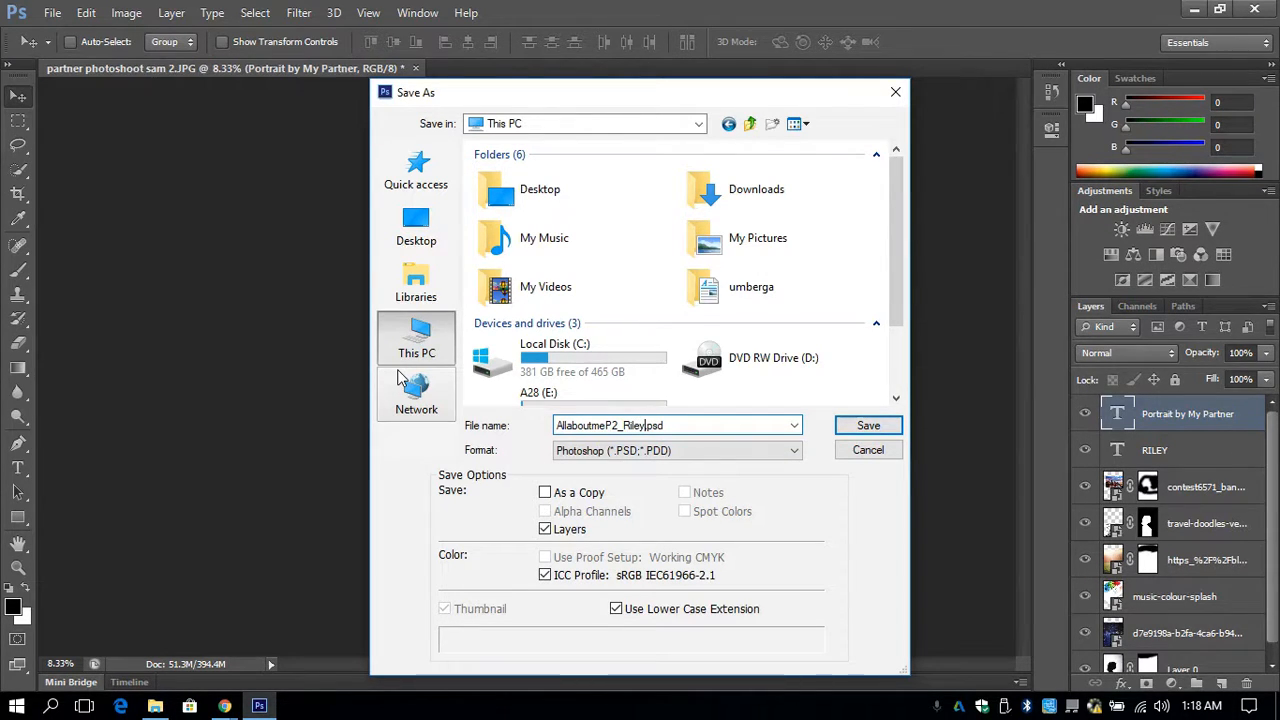
text(y)
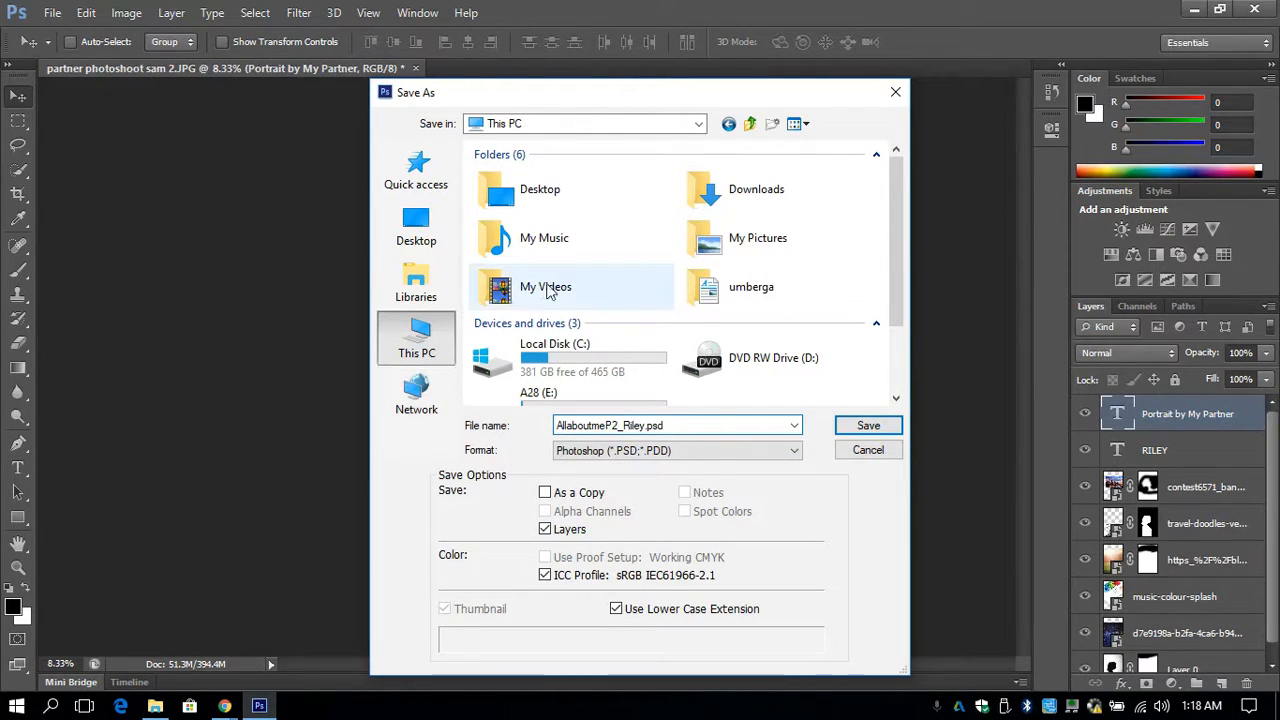
click(868, 430)
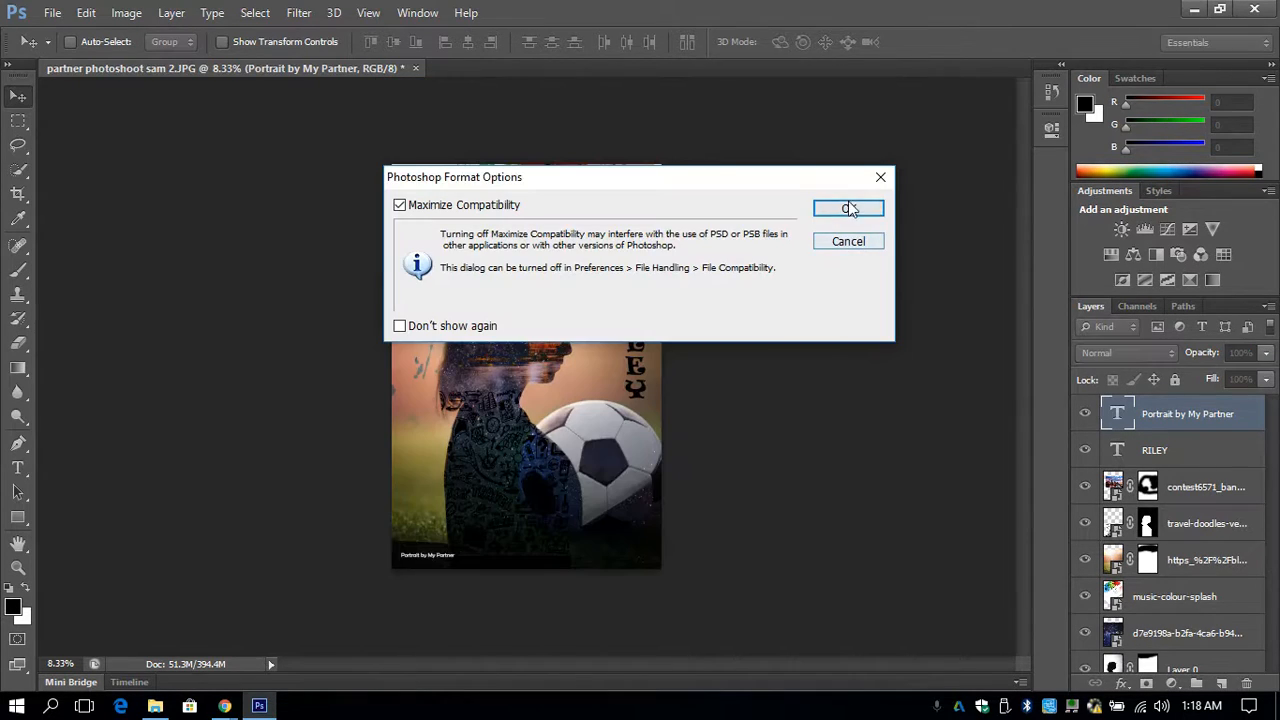
click(848, 210)
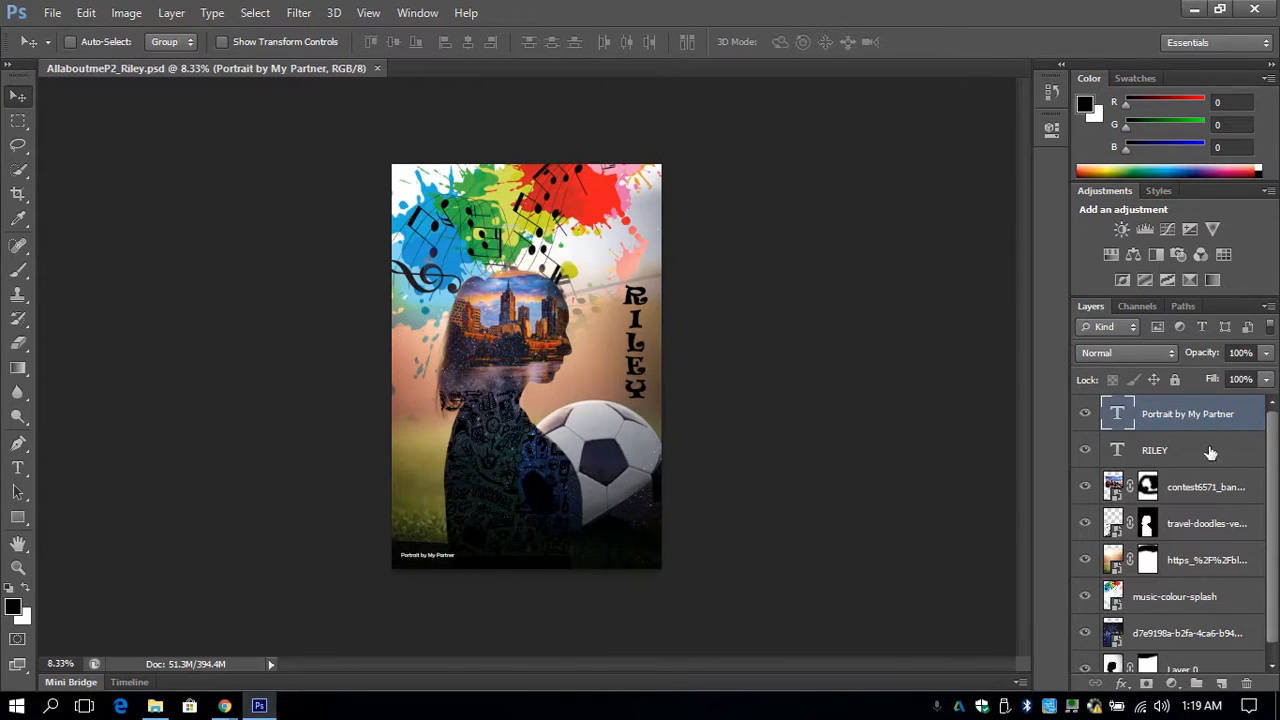
- Lower the opacity of the contest6571_banner skyline layer to 47%
click(1185, 494)
click(1266, 351)
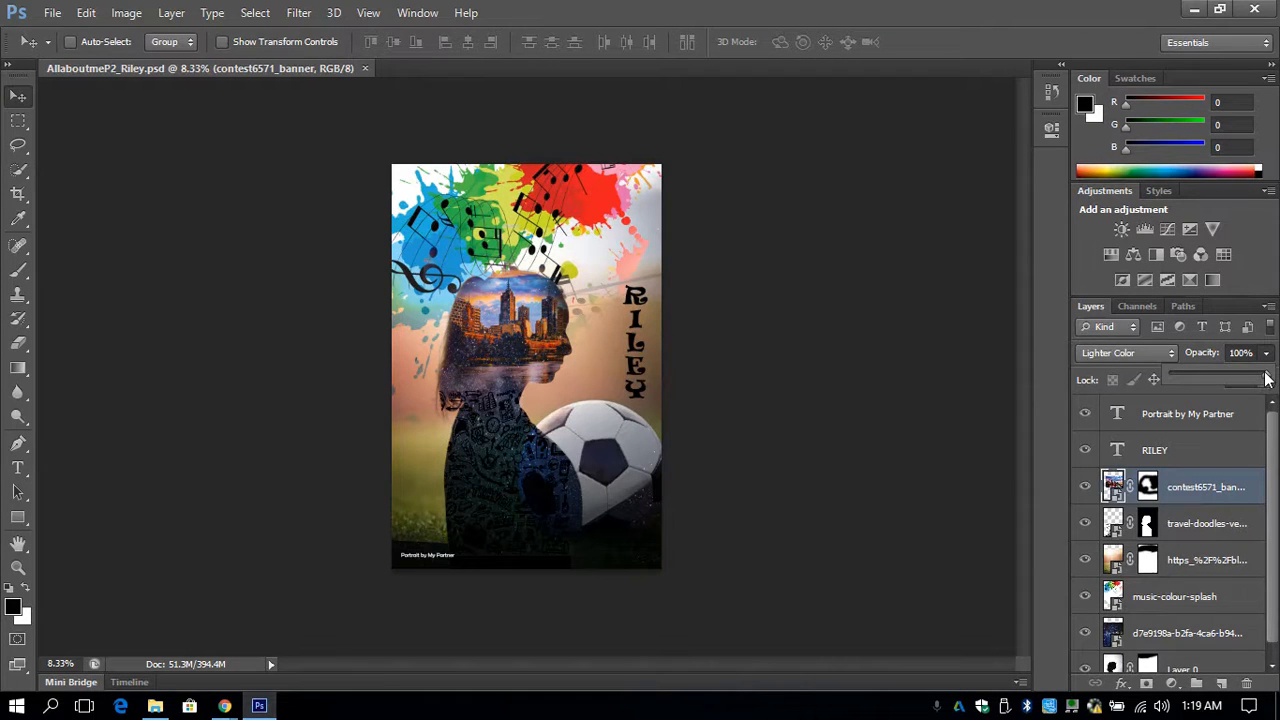
drag(1266, 378, 1215, 377)
click(1268, 356)
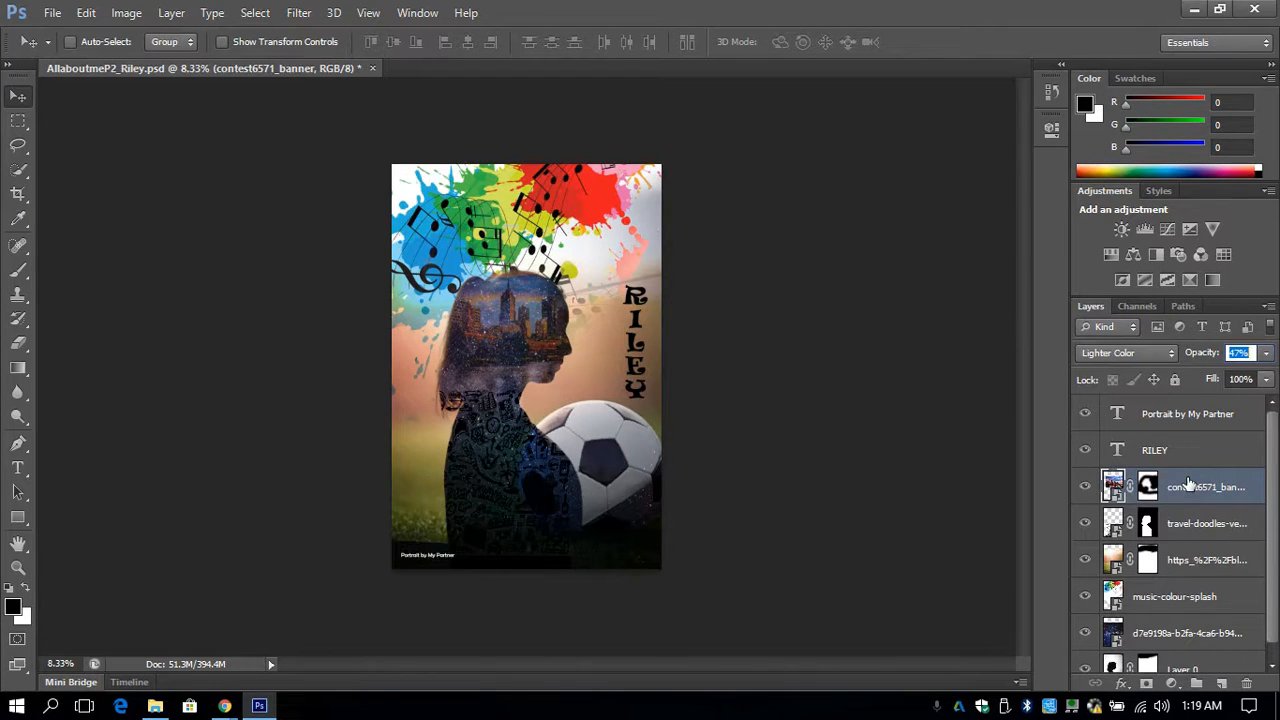
mouse_move(1188, 485)
mouse_down()
mouse_move(1188, 543)
mouse_move(1188, 476)
mouse_up()
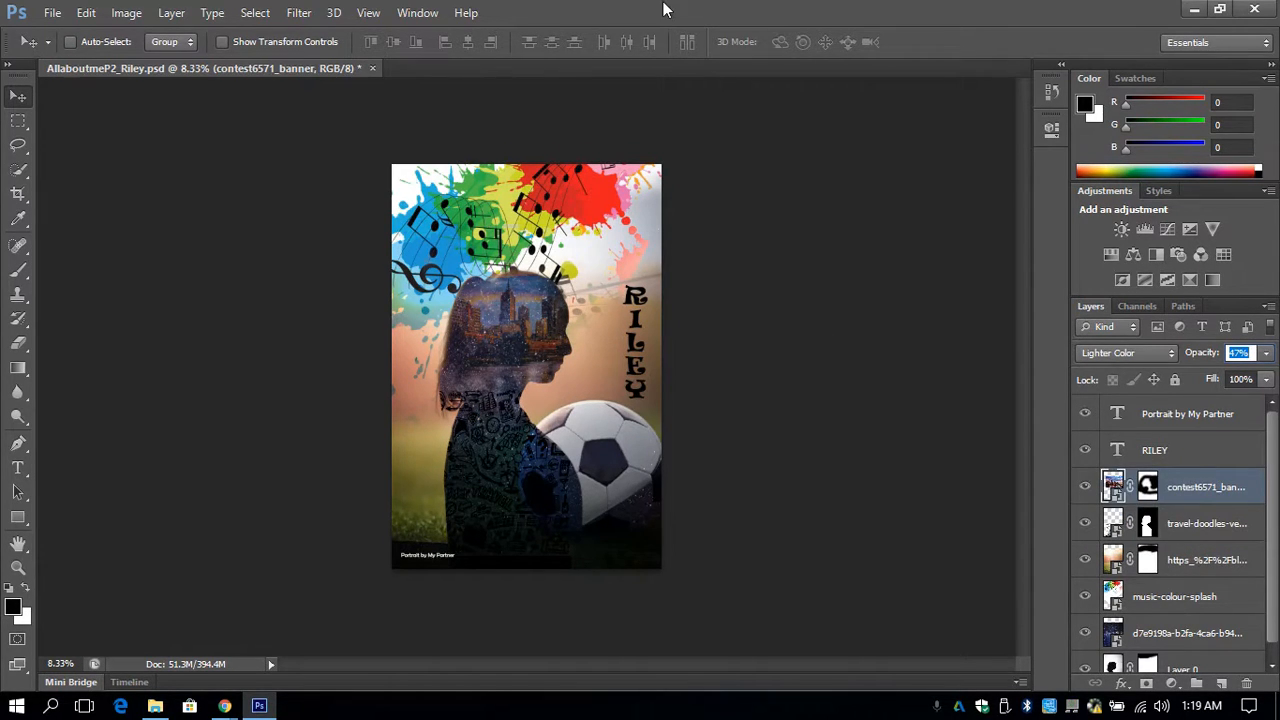